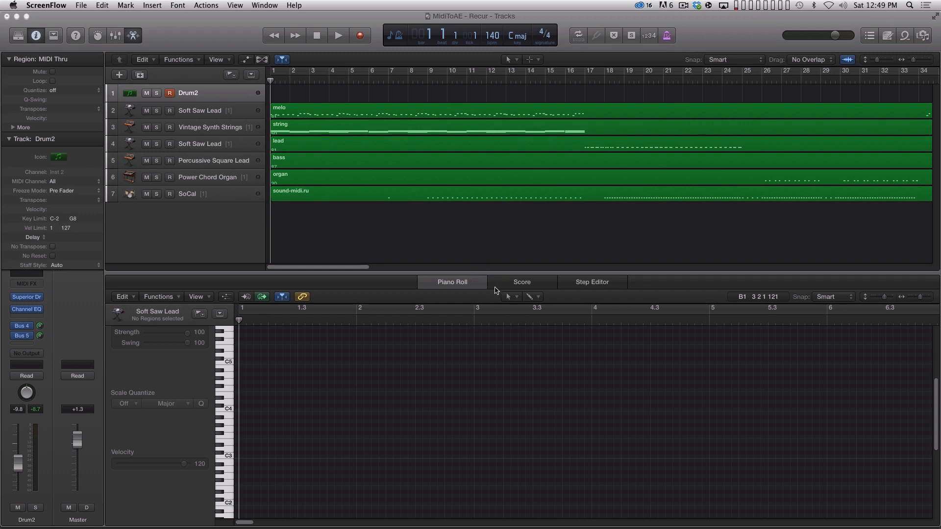
Step: Play the opening bars of the arrangement, stop, and return the playhead to the start
click(476, 256)
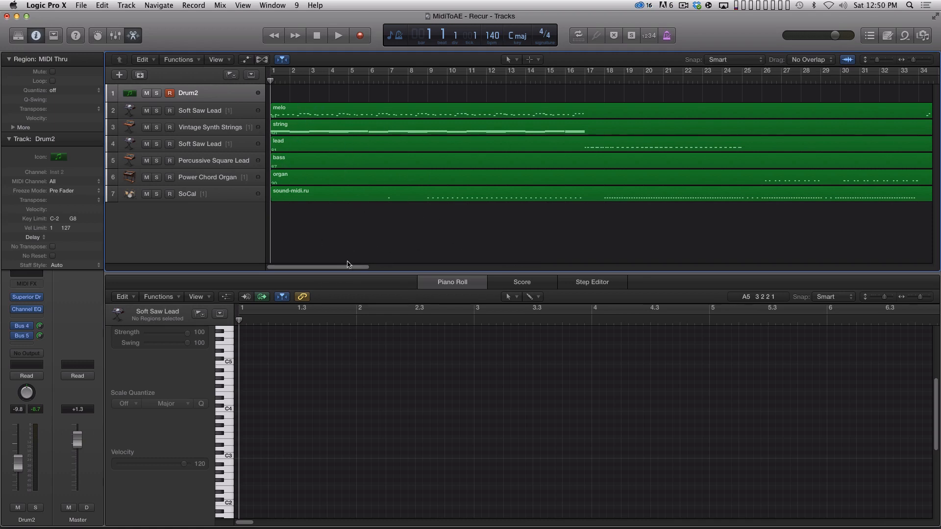
key(space)
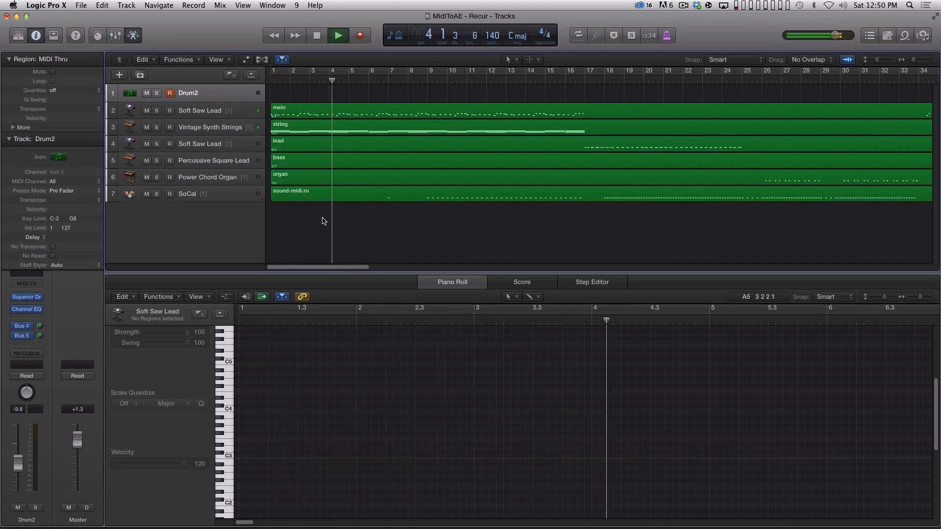
key(space)
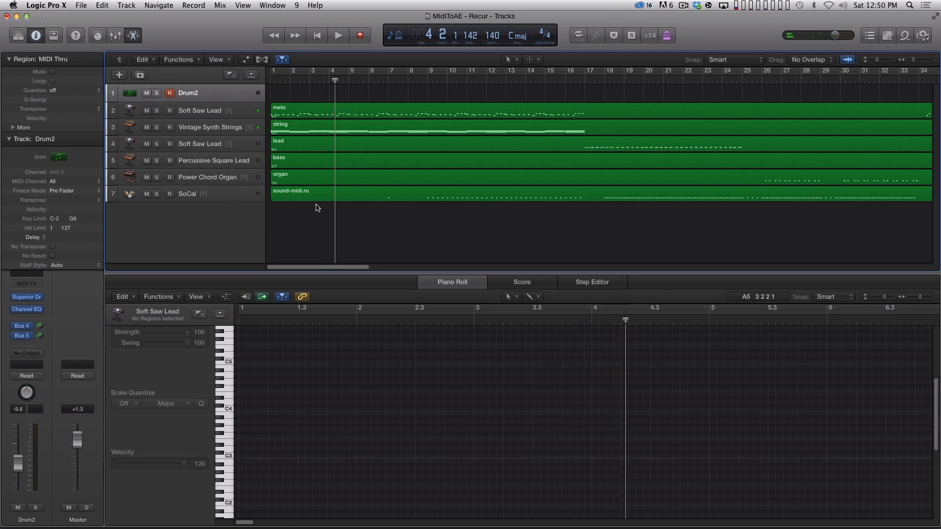
key(Return)
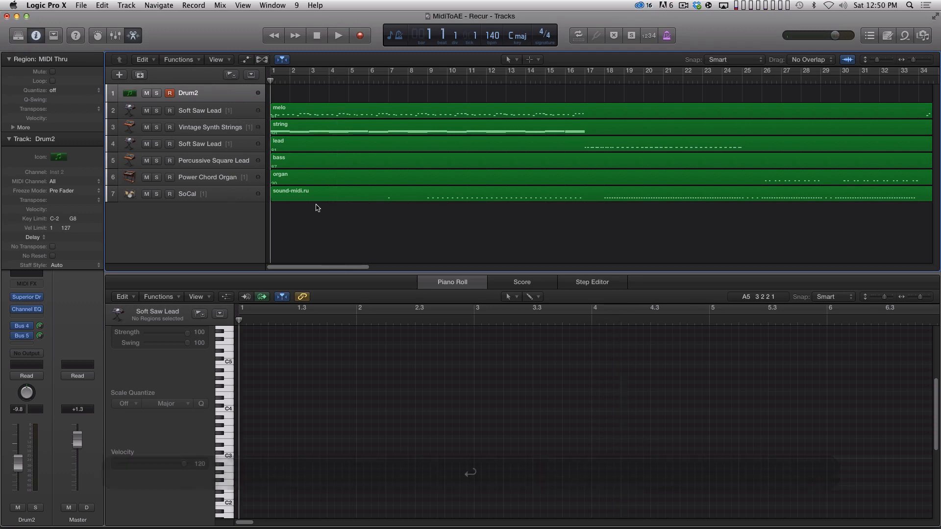
Step: Inspect the notes of the melo and string regions in the Piano Roll, and play the opening bars with melo shown
click(303, 110)
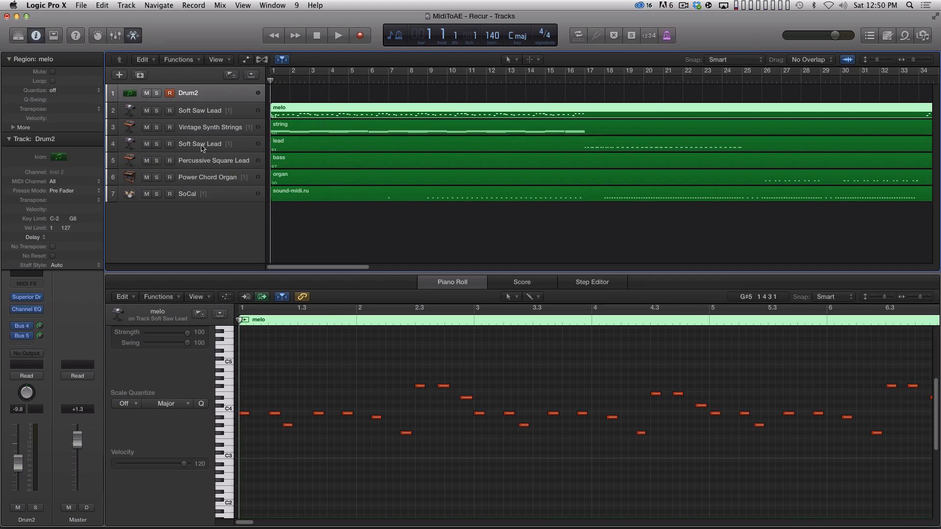
click(302, 130)
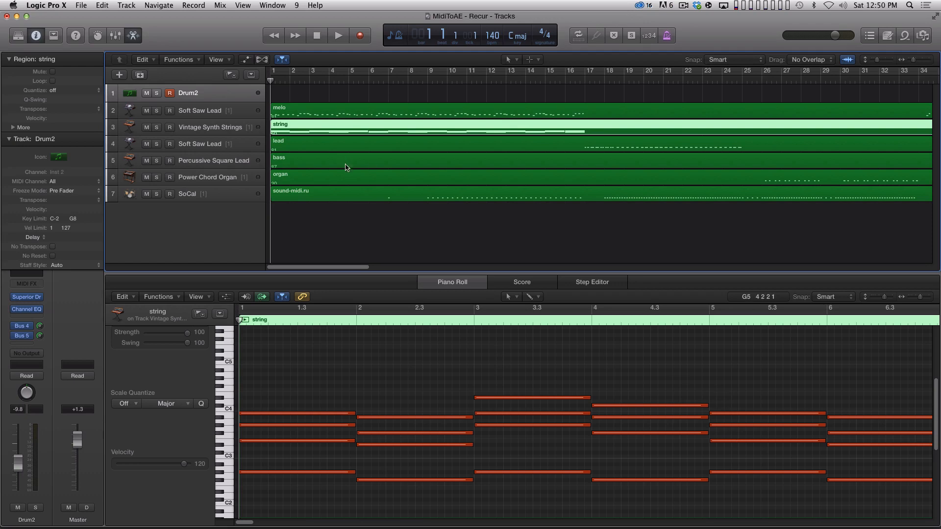
click(325, 116)
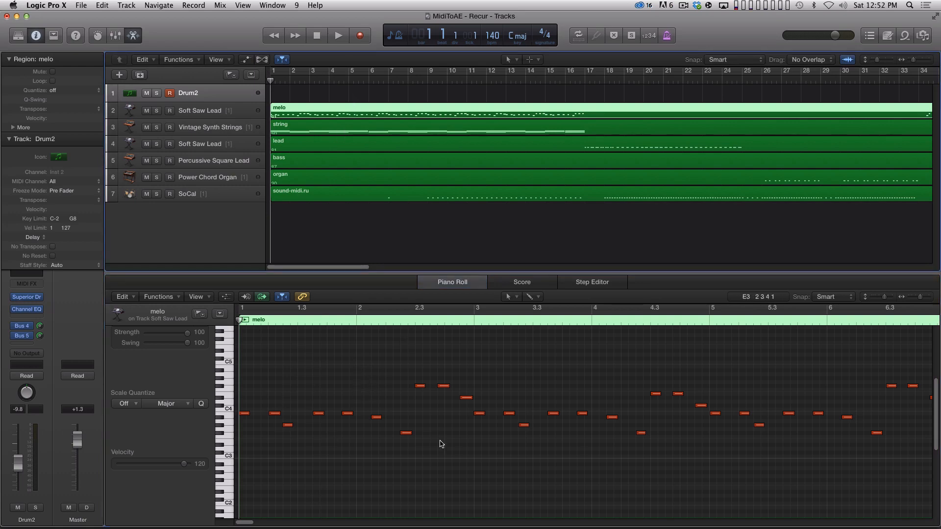
key(space)
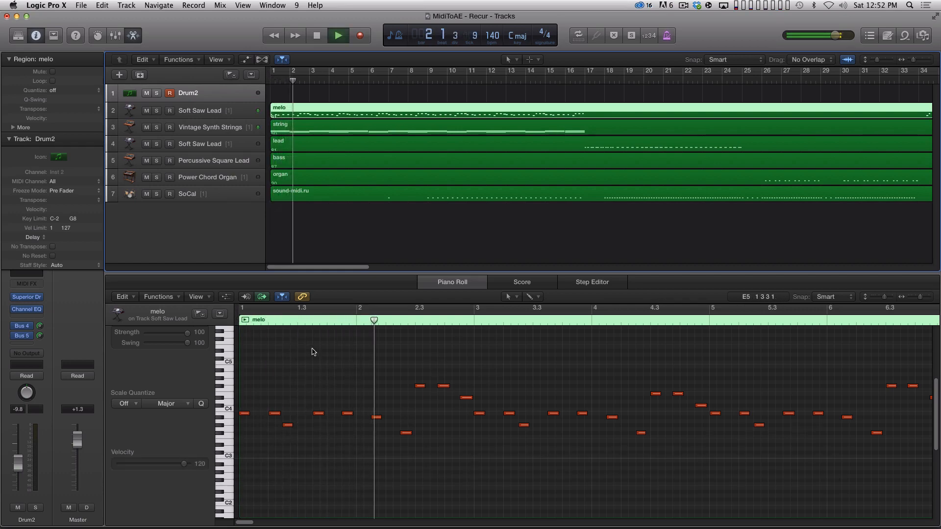
key(space)
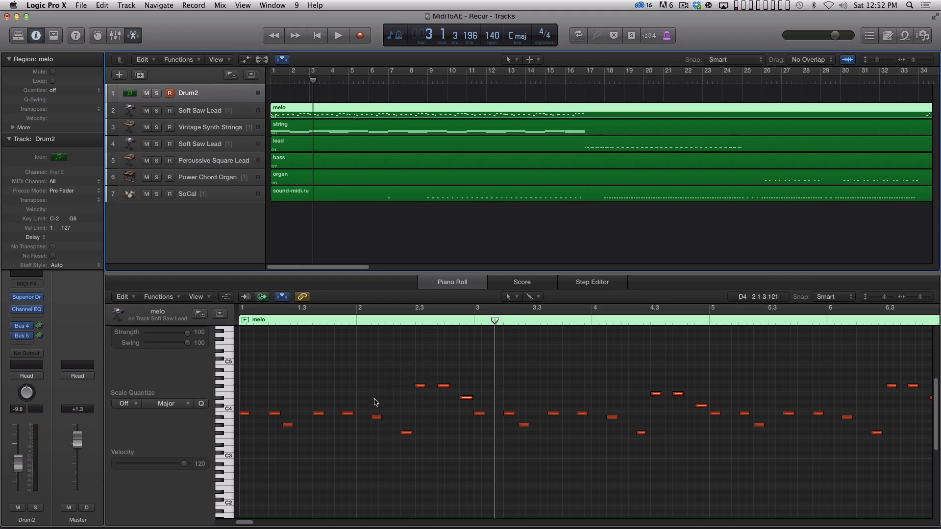
Step: Raise the two high notes in bar 2 of the melo region by three semitones and play the result from the start
drag(402, 361, 456, 388)
key(alt+Up)
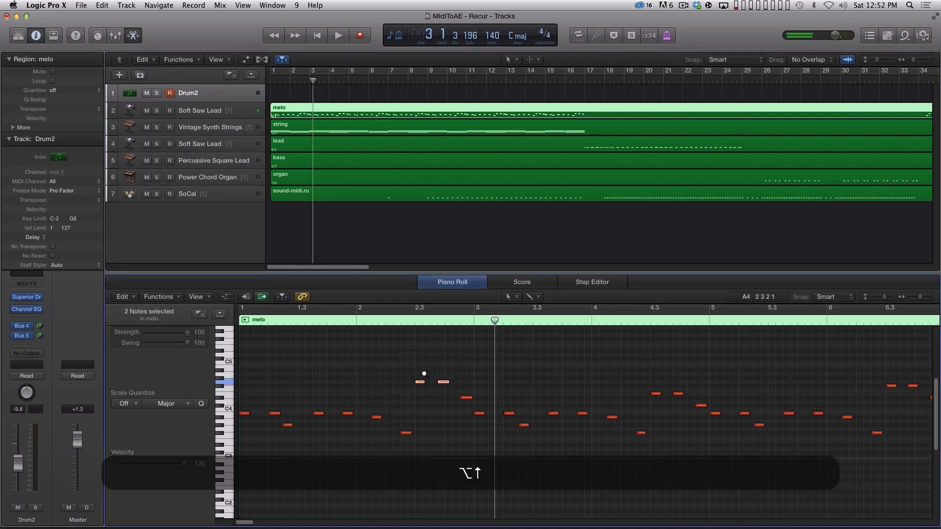
key(alt+Up)
key(alt+Up)
key(alt+Return)
key(space)
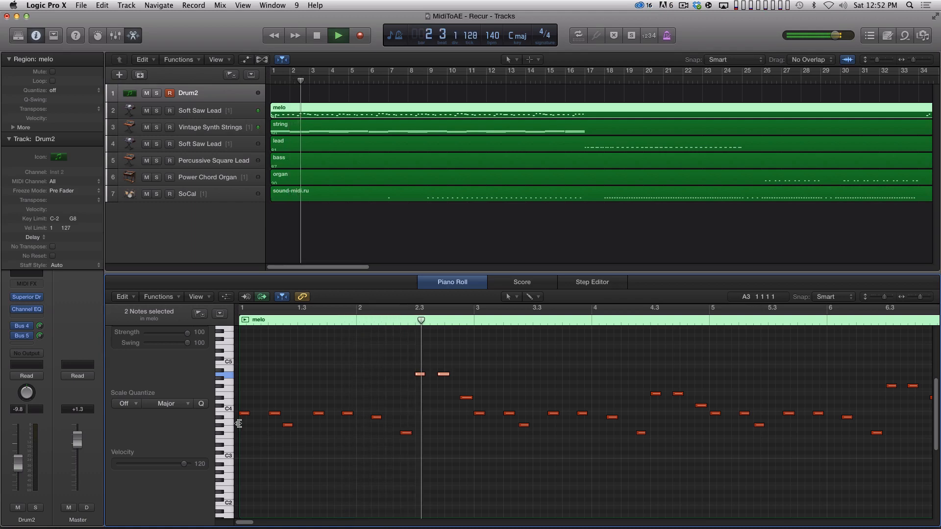
key(space)
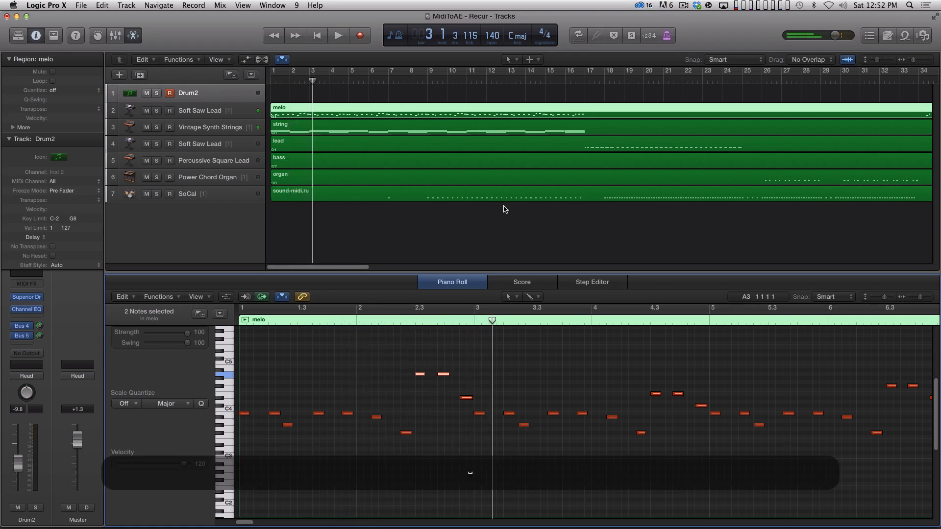
drag(480, 360, 429, 366)
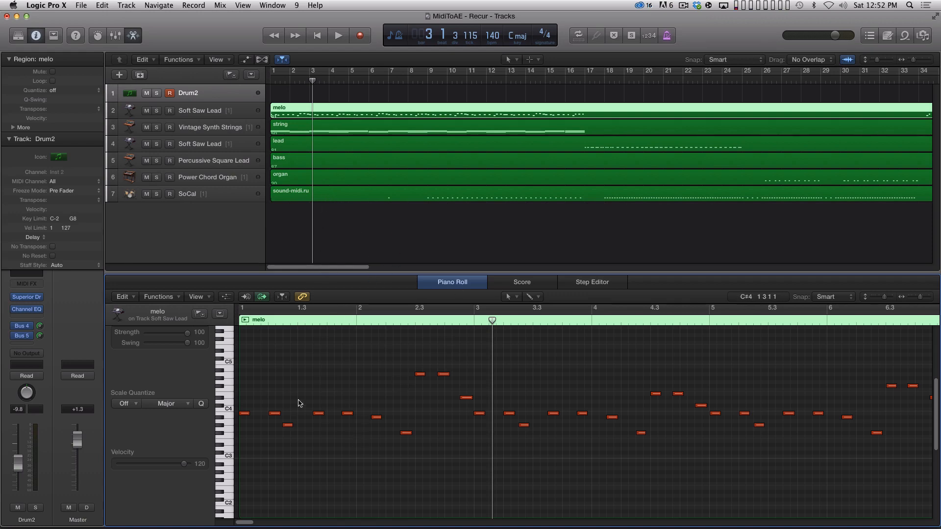
Step: Delete the string, lead, bass, organ and sound-midi.ru regions, keeping only the melo region
click(294, 133)
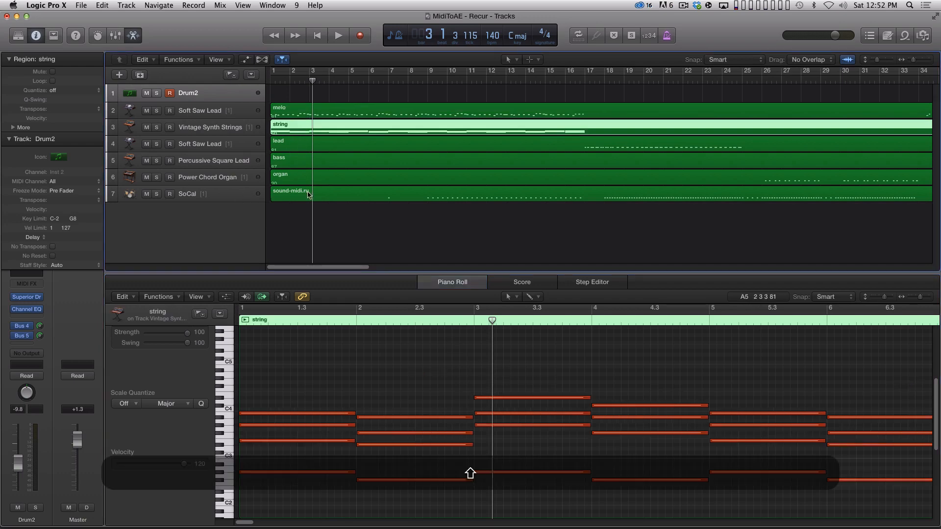
shift+click(297, 194)
key(shift+BackSpace)
click(374, 179)
key(BackSpace)
click(373, 161)
key(BackSpace)
click(372, 142)
key(BackSpace)
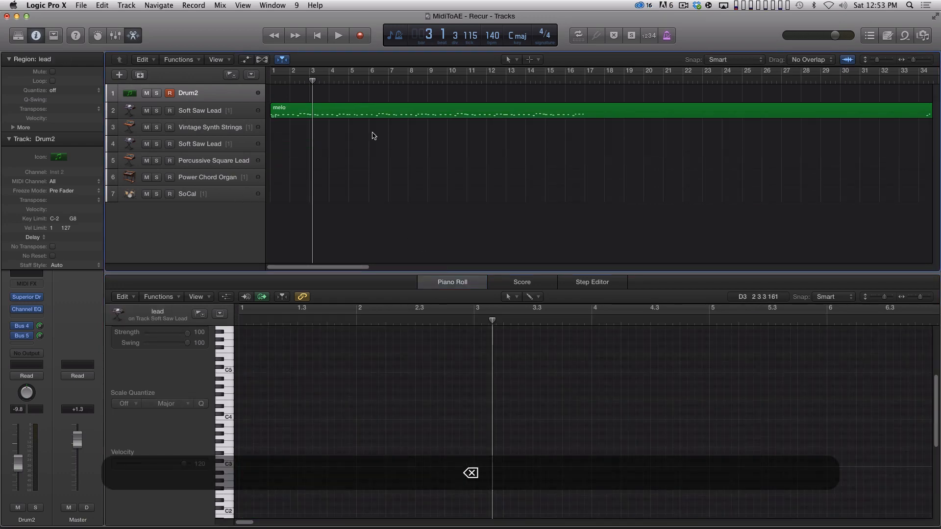
Step: Delete the first 12 notes of the melo region, from bar 1 to the start of bar 3
click(372, 115)
drag(504, 356, 257, 490)
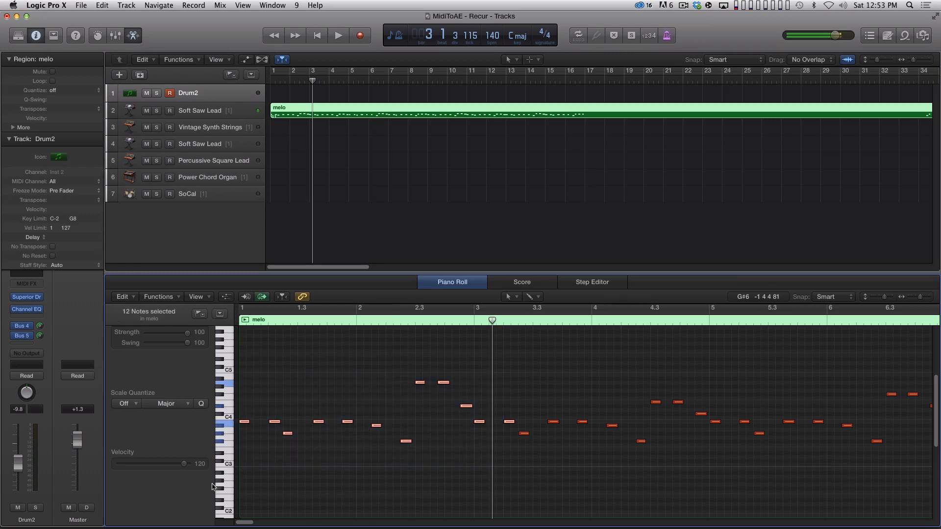
key(BackSpace)
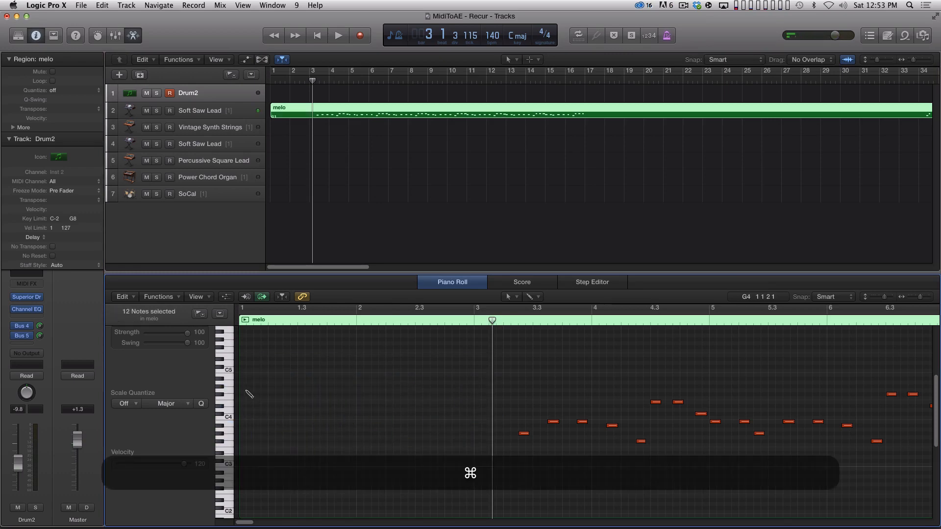
Step: Draw four rising notes on the beats of bar 1 in the melo region, the last one much higher, and play them back
super+click(244, 418)
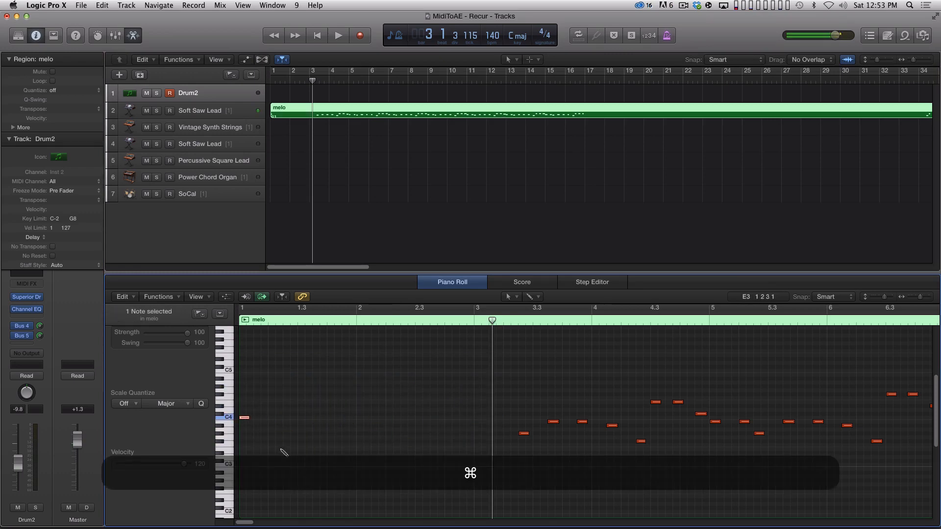
super+click(273, 413)
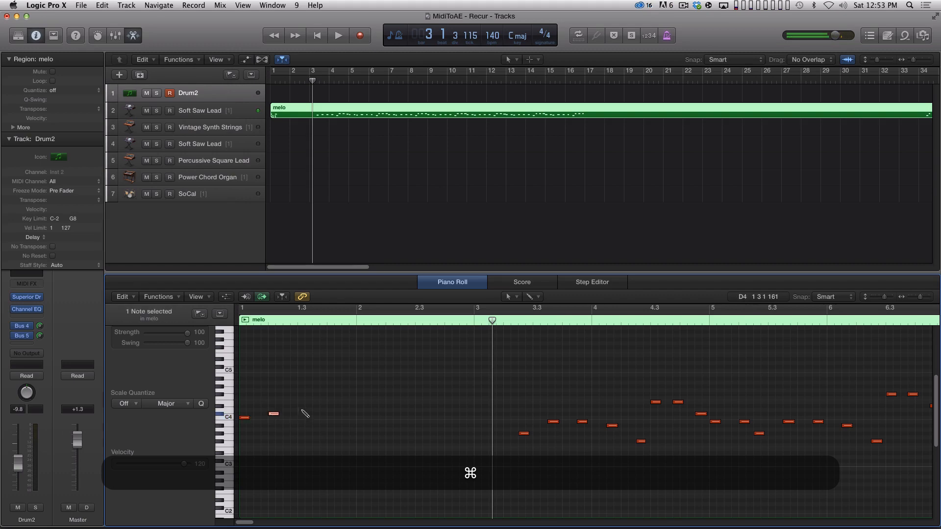
super+click(303, 409)
super+click(332, 336)
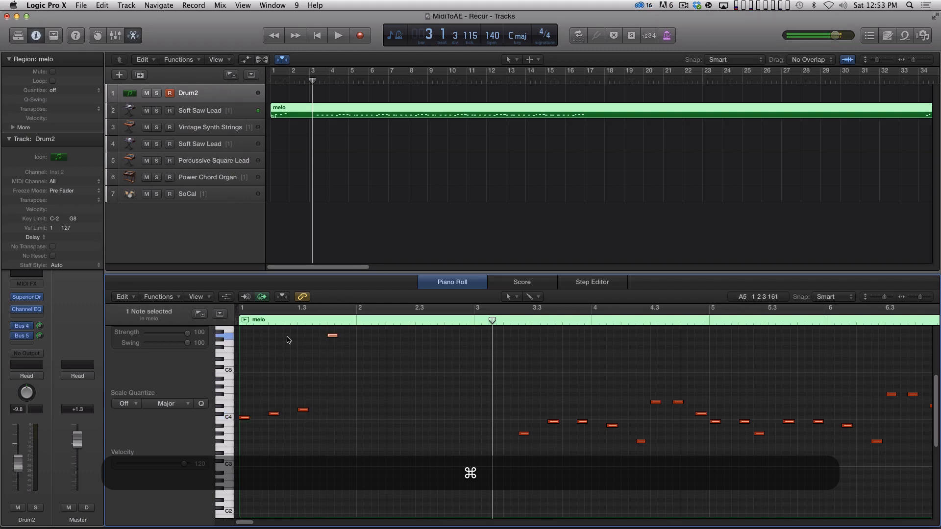
key(Return)
key(space)
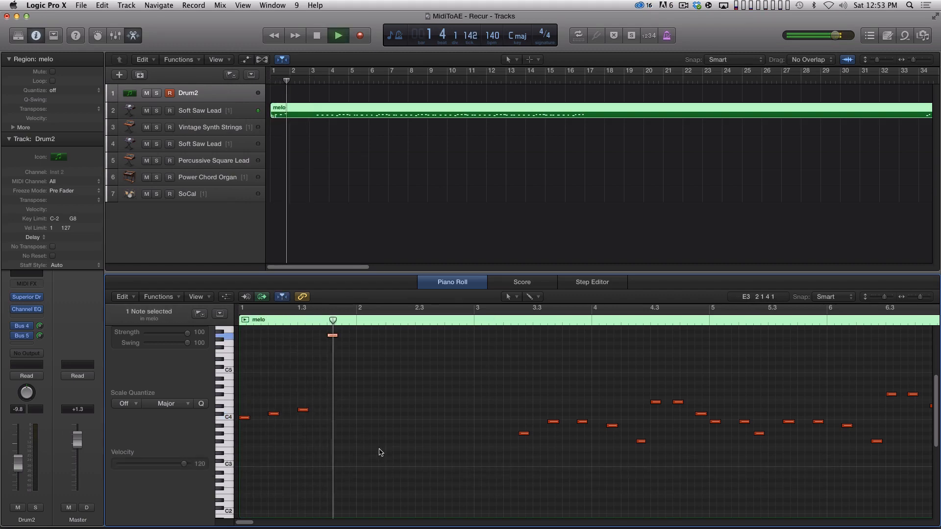
key(space)
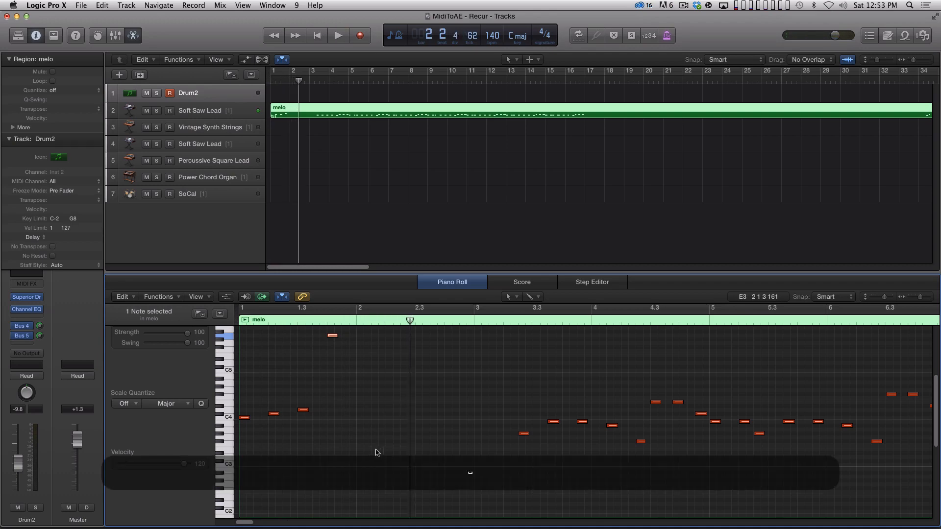
Step: Delete the remaining melo region and return the playhead to the start of the project
click(304, 233)
click(347, 112)
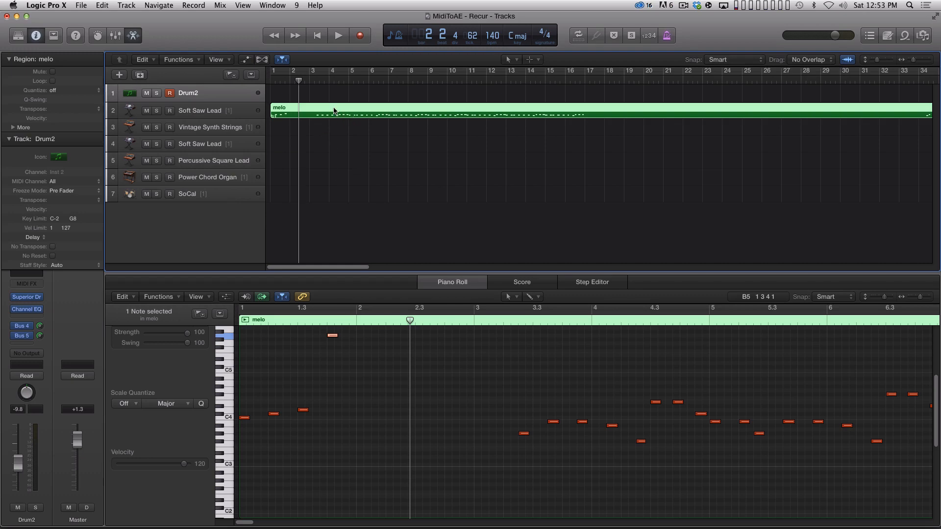
key(BackSpace)
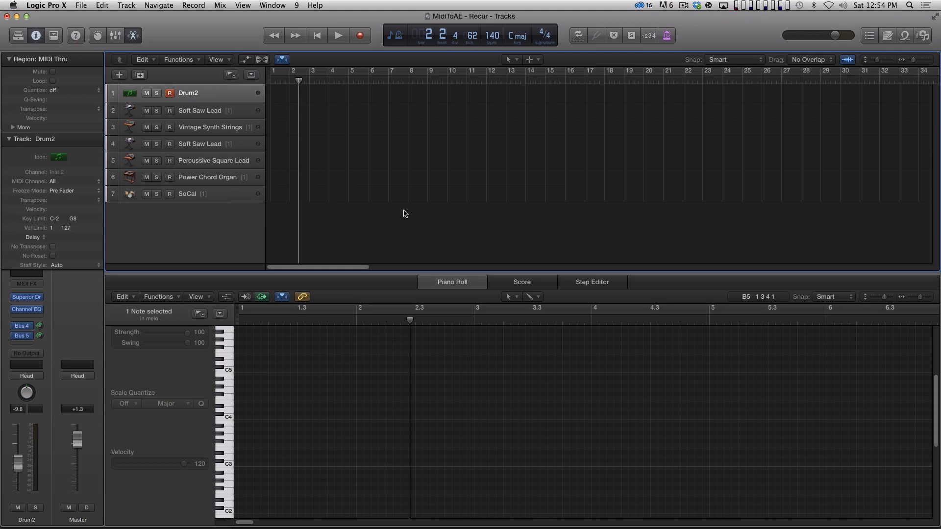
key(Return)
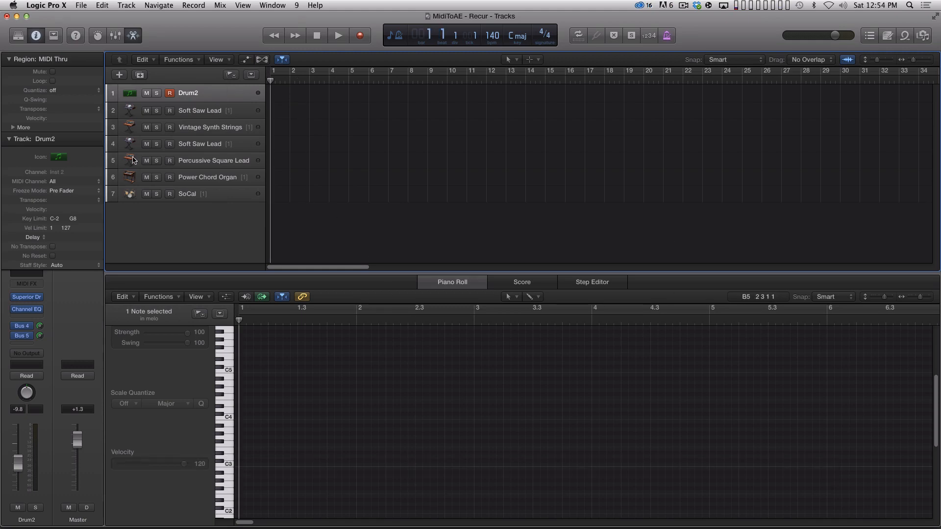
Step: Open the Superior Drummer instrument of the Drum2 track to view its drum kit, and close it
mouse_move(34, 298)
click(26, 297)
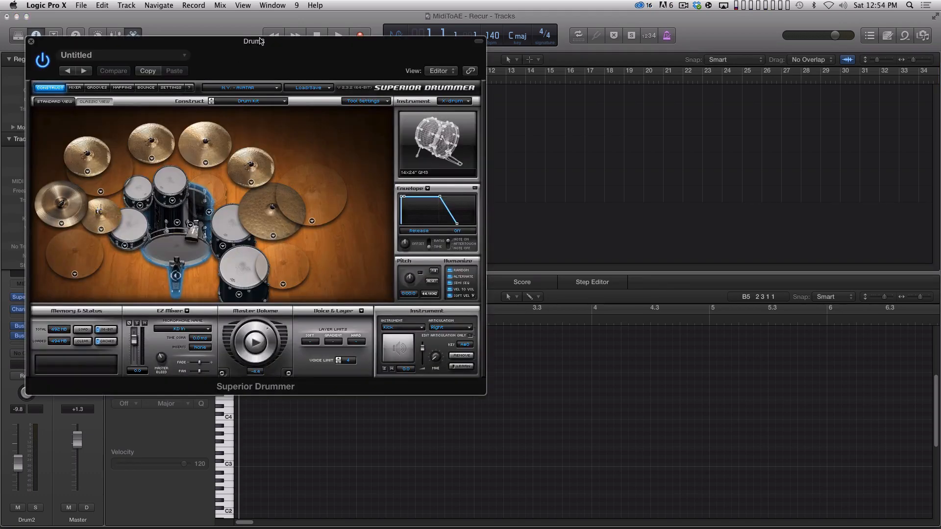
drag(277, 53, 327, 38)
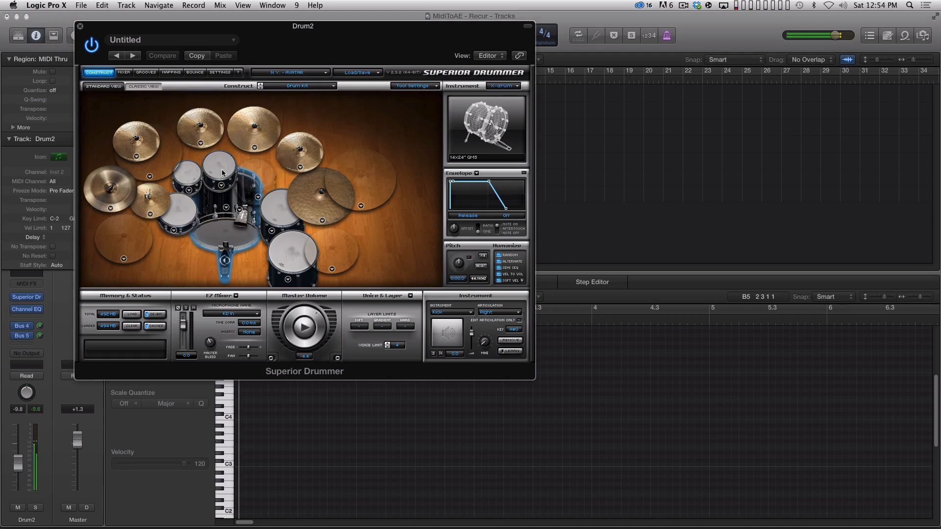
click(80, 26)
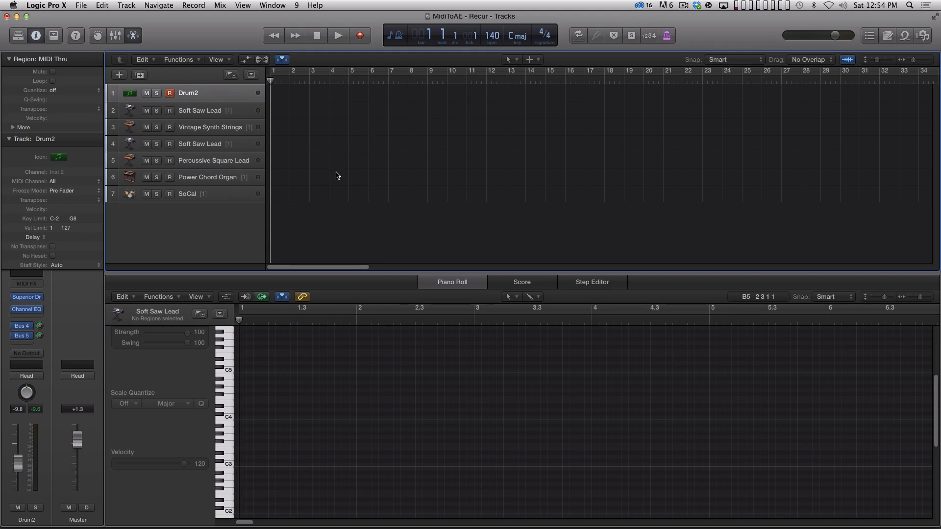
Step: Record a MIDI drum performance on the Drum2 track from the start of the project
key(Return)
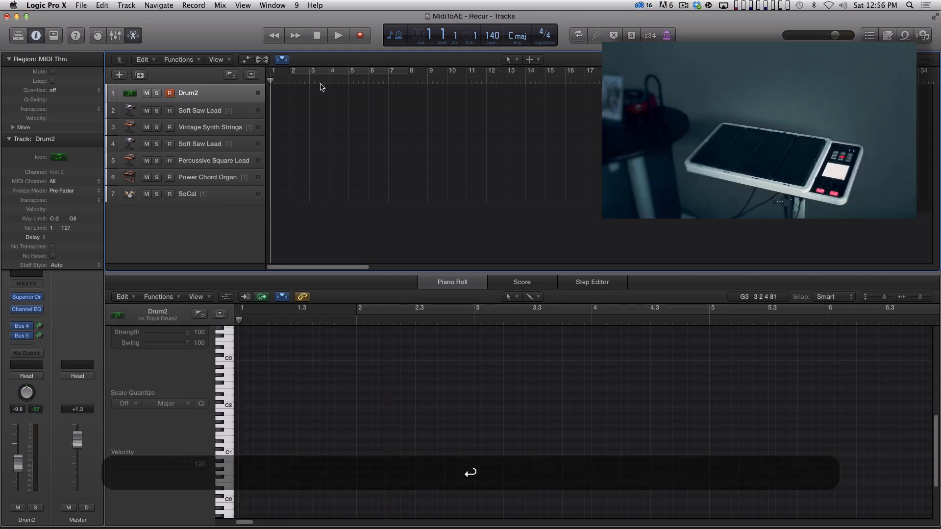
key(r)
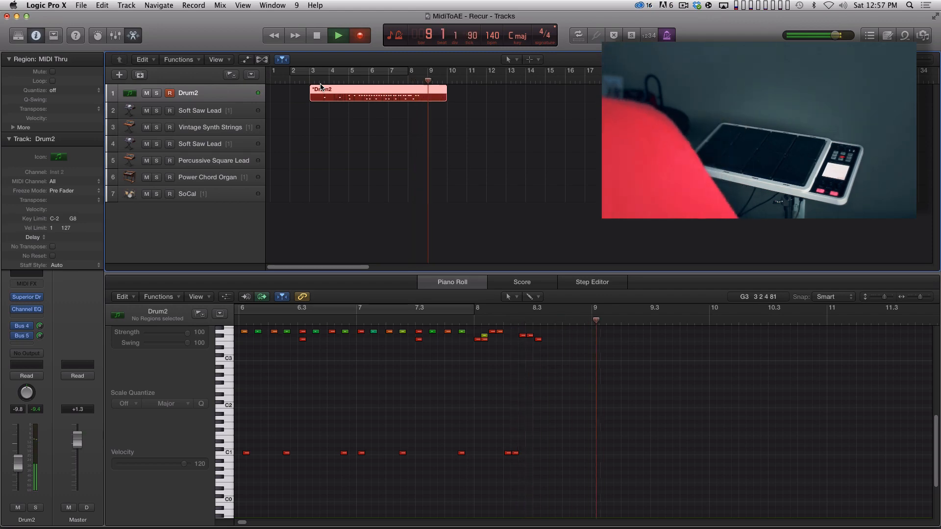
key(space)
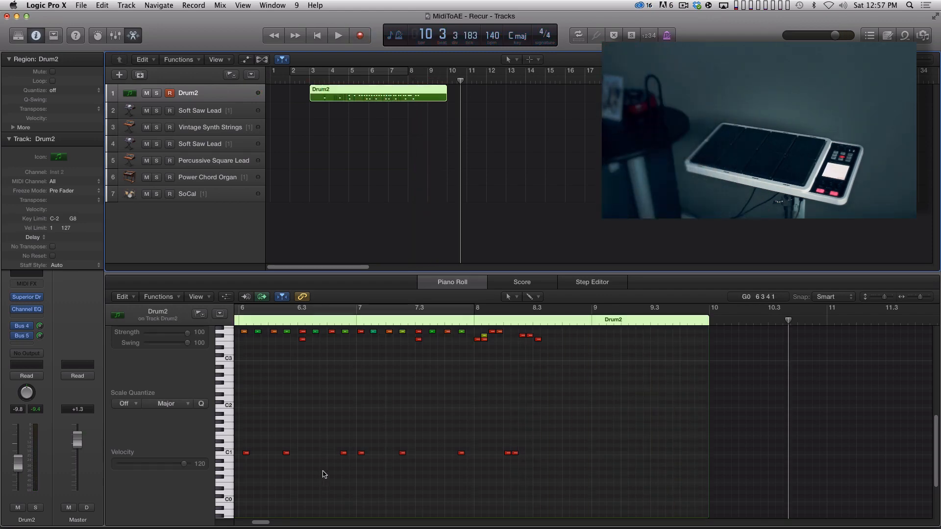
Step: Play back the recorded Drum2 region from before bar 5 and follow its notes in the Piano Roll
drag(253, 522, 256, 522)
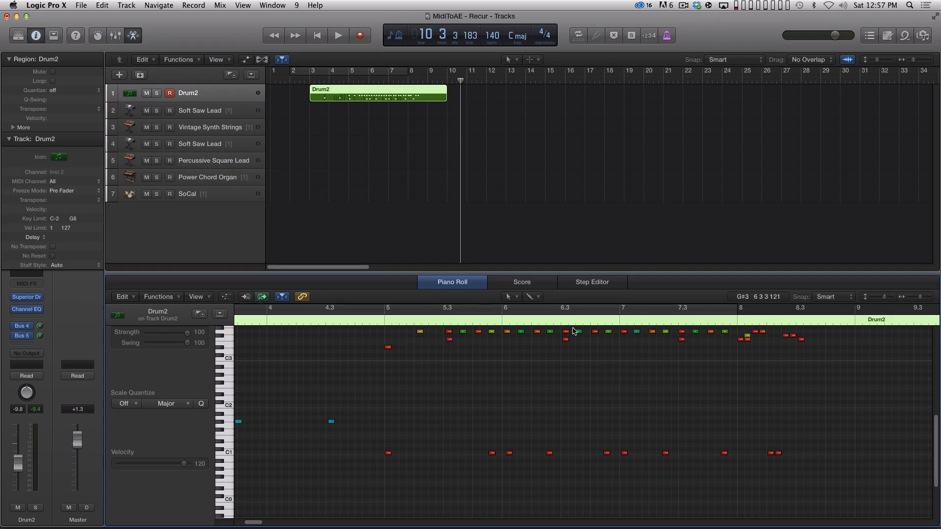
click(340, 323)
key(space)
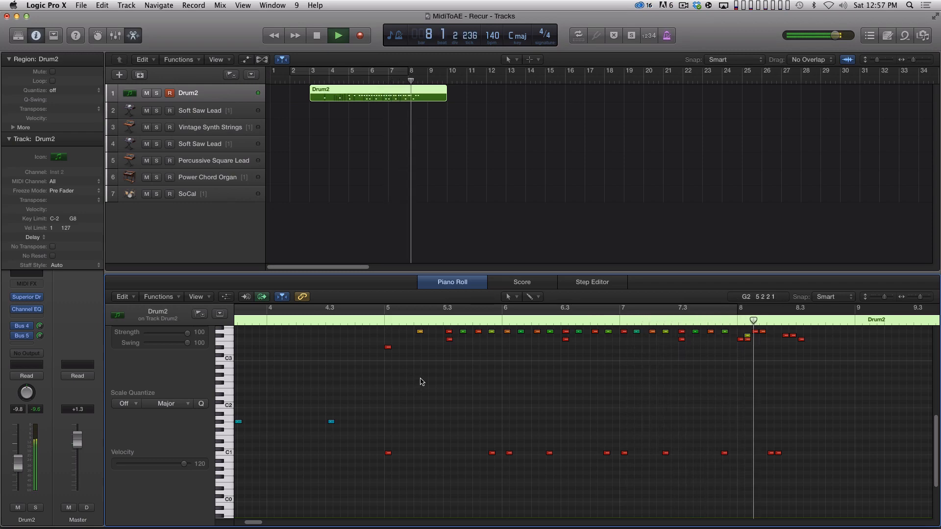
key(space)
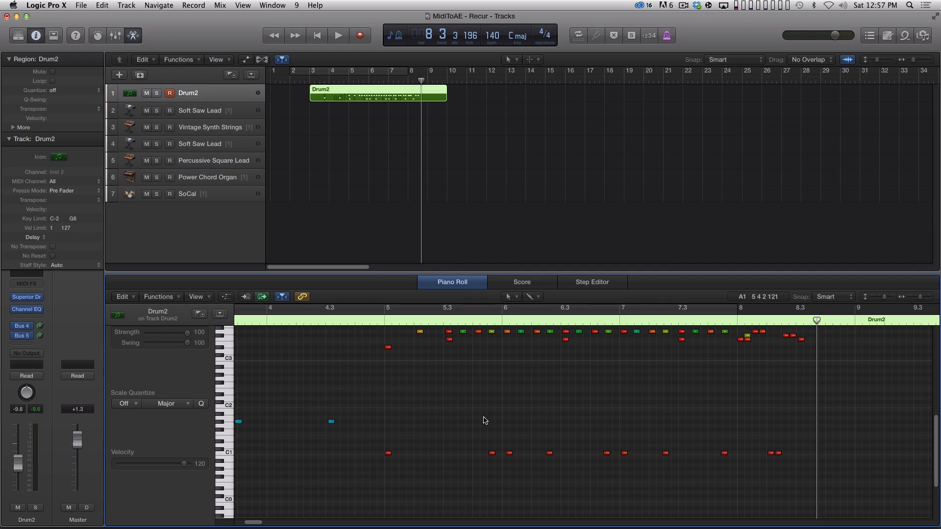
Step: Select the 43 recorded drum notes from bar 5 onward and quantize them at strength 100
drag(362, 327, 796, 469)
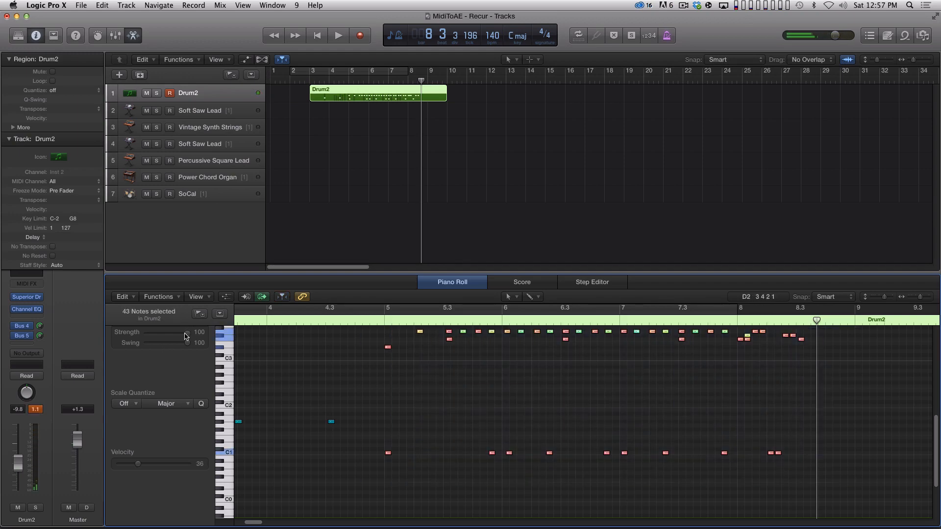
drag(187, 333, 234, 331)
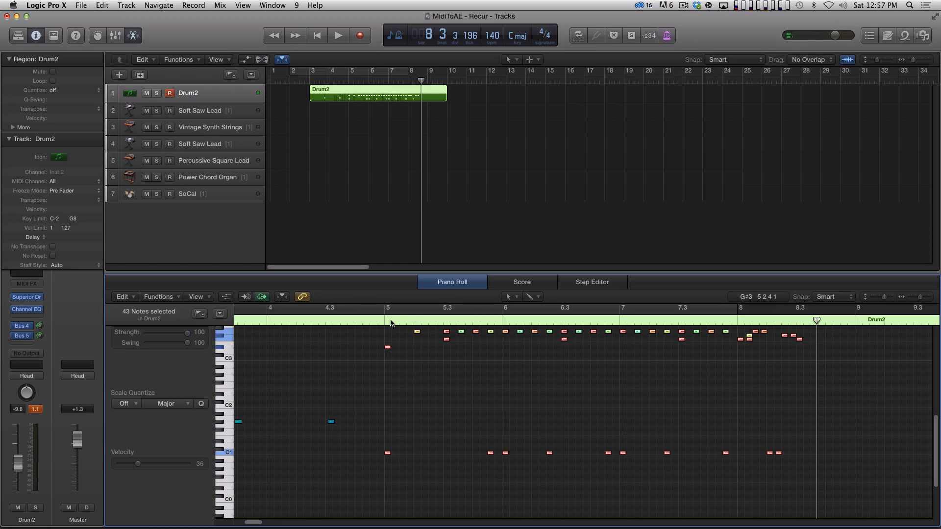
Step: Play back the quantized Drum2 notes from bar 5 and follow them in the Piano Roll
click(377, 322)
key(space)
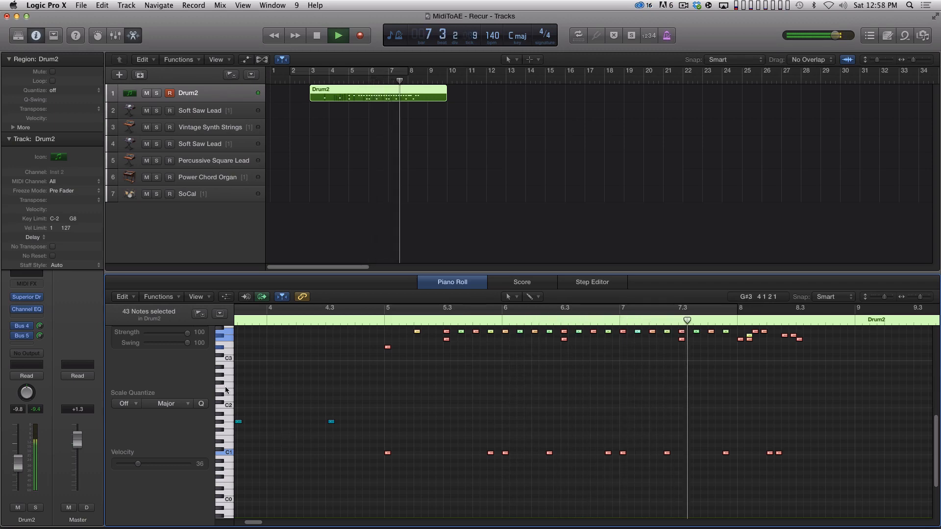
click(806, 422)
key(space)
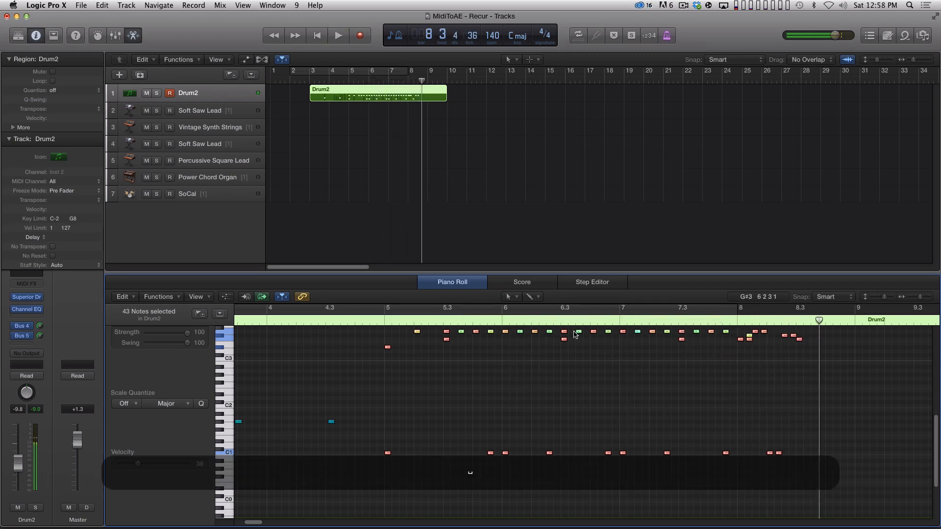
Step: Undo and redo the last change, select all notes of the Drum2 region and set their quantize strength to 0
key(super+z)
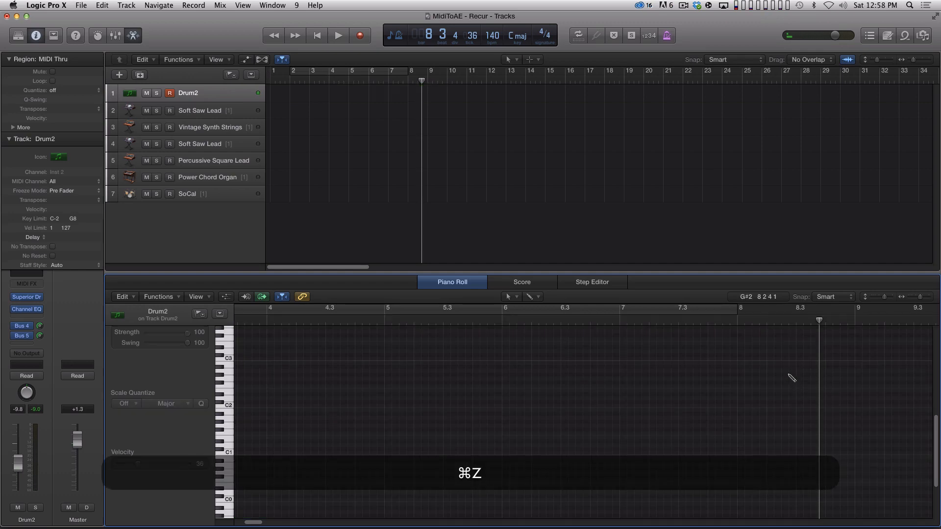
key(shift+super+z)
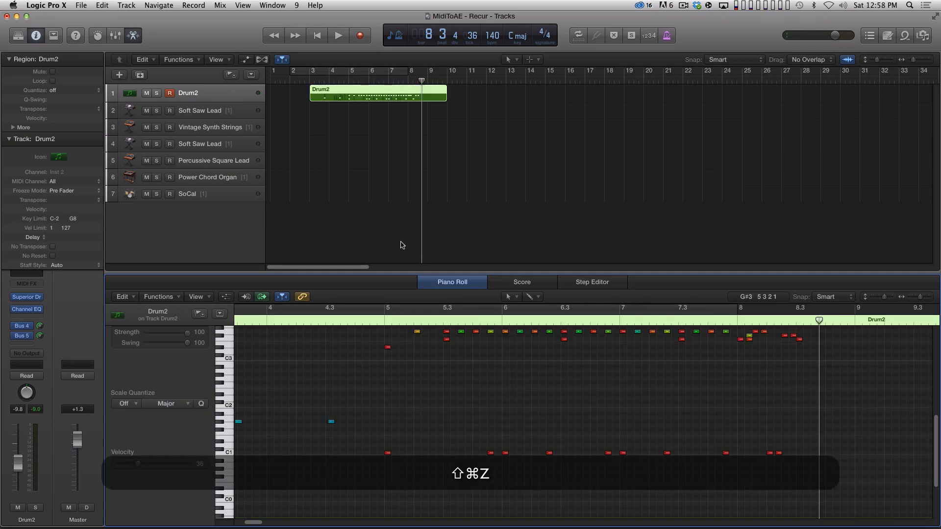
key(super+a)
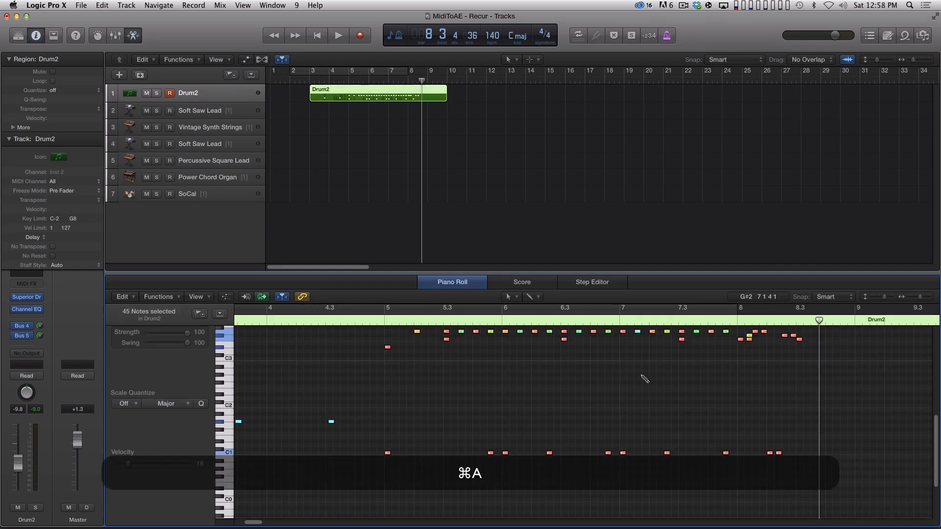
drag(183, 336, 134, 338)
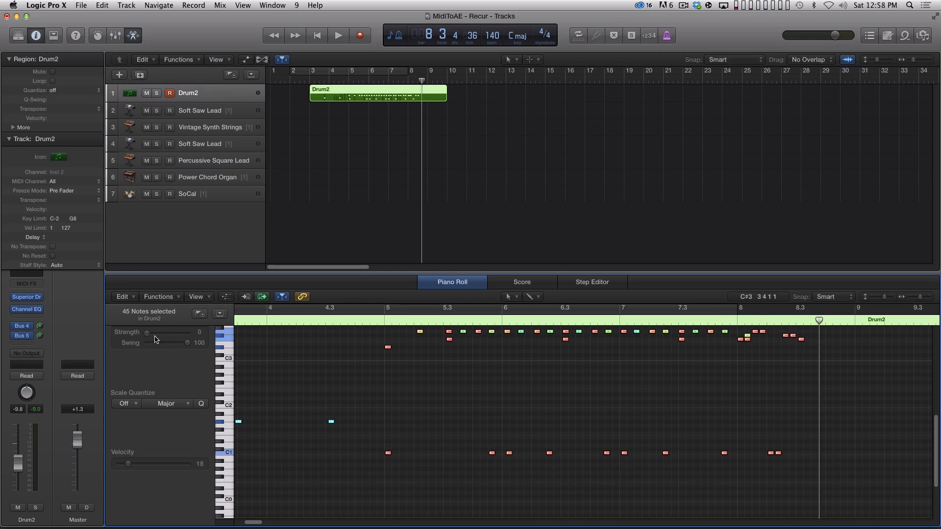
click(464, 372)
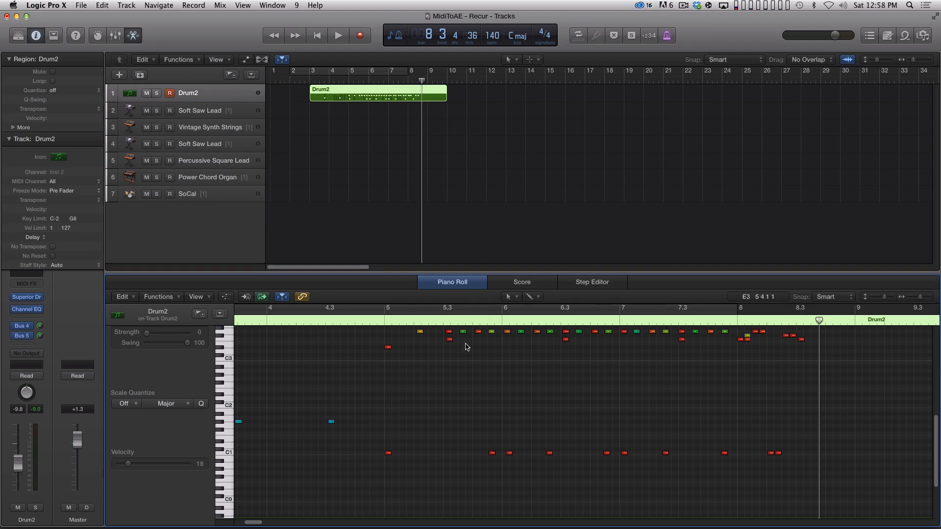
Step: Delete the recorded Drum2 region and return the playhead to the start of the project
click(424, 242)
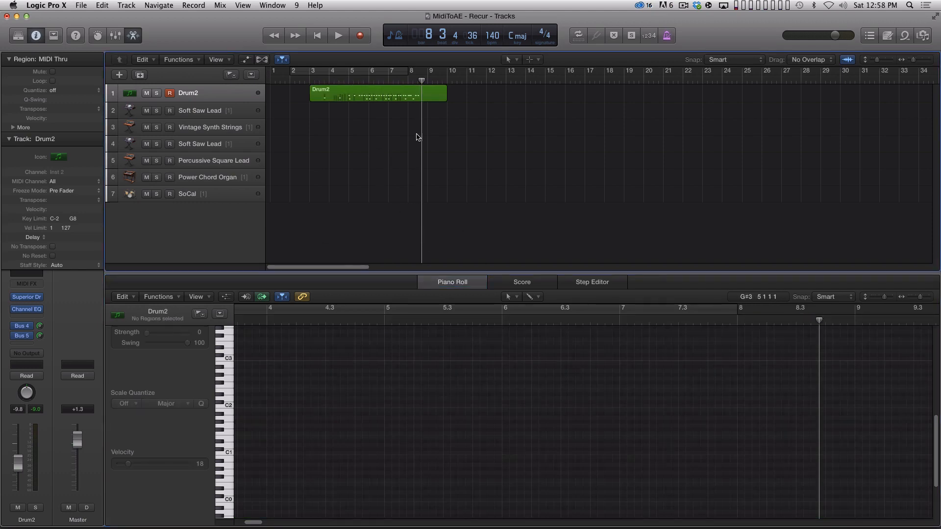
click(424, 95)
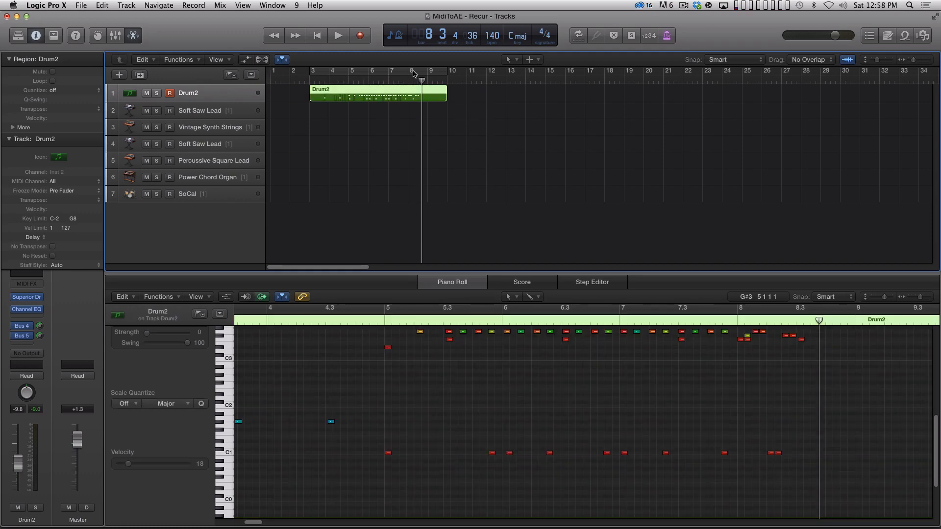
key(Return)
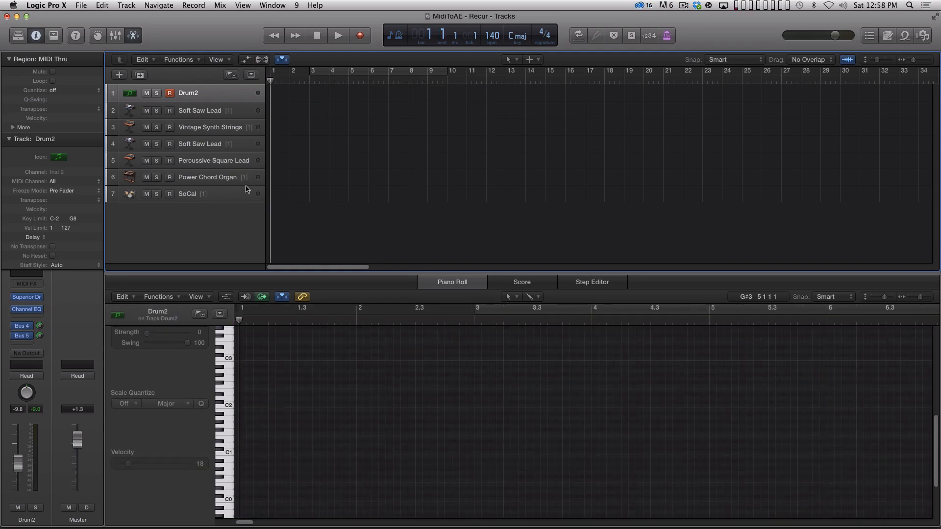
key(BackSpace)
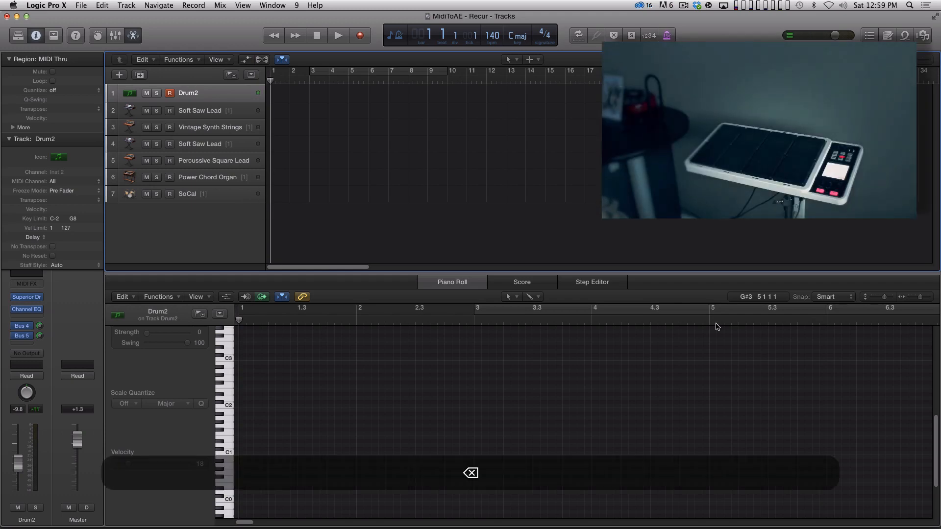
Step: Record a new MIDI drum performance on the Drum2 track from the start of the project
key(r)
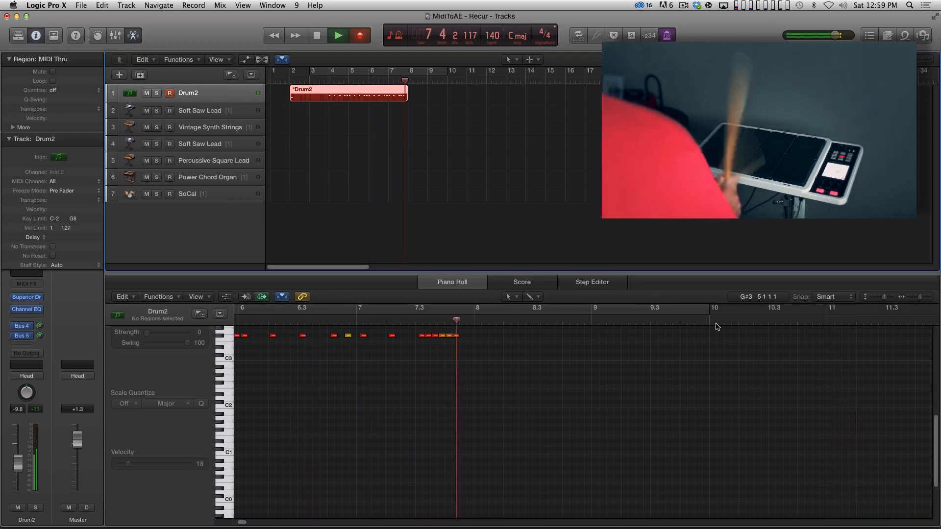
key(space)
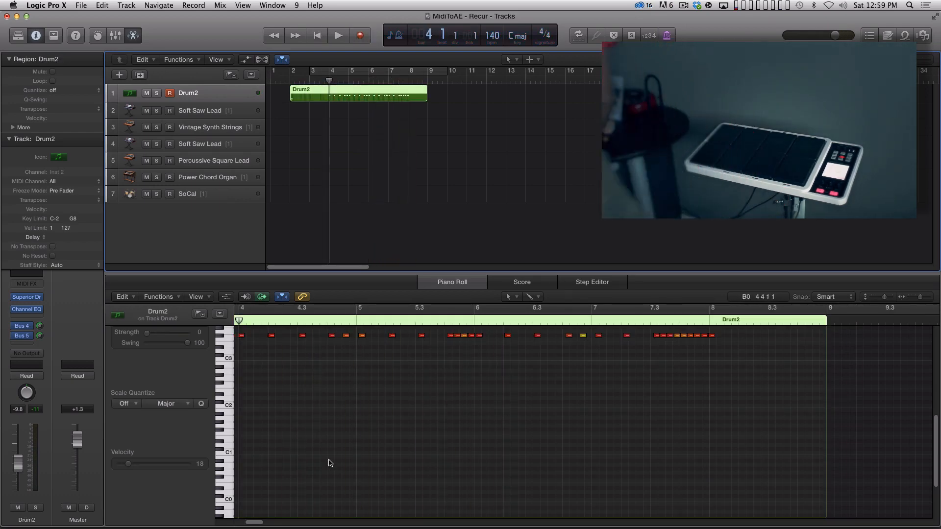
Step: Play back the new Drum2 recording from bar 4 and follow its notes in the Piano Roll
drag(258, 523, 252, 522)
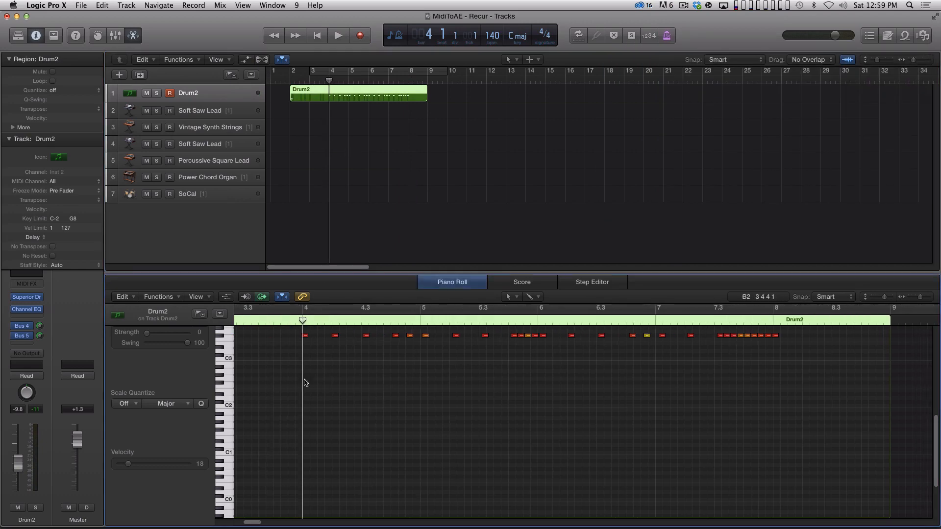
key(space)
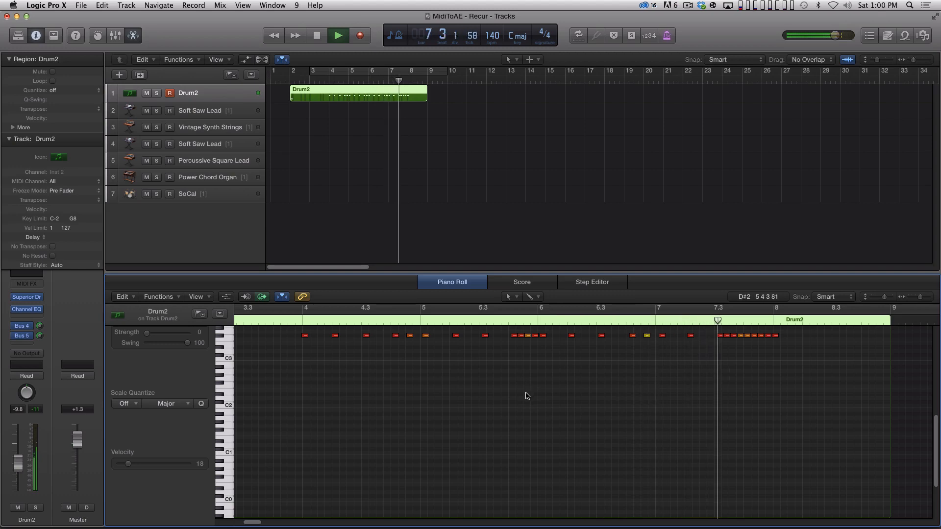
key(space)
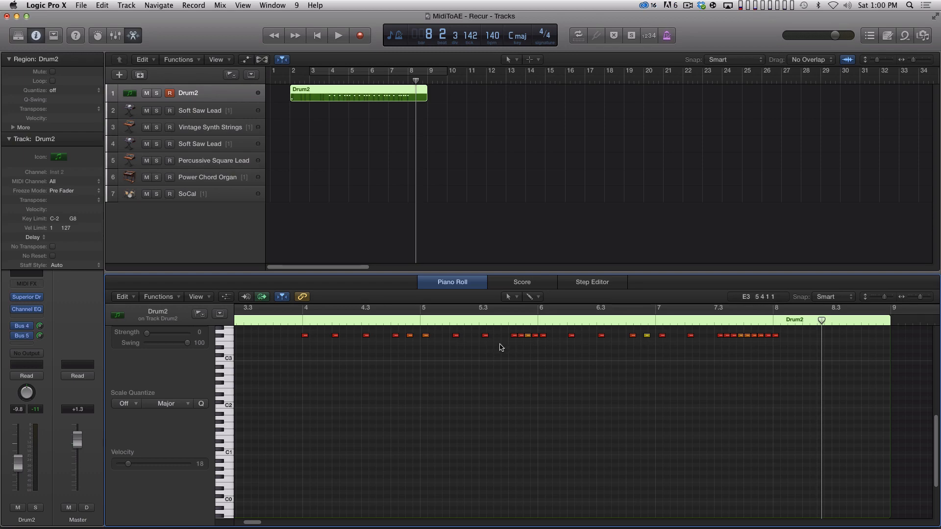
Step: Set the velocity of the note on beat 2 of bar 4 to 80 and play the region from around bar 4
click(335, 335)
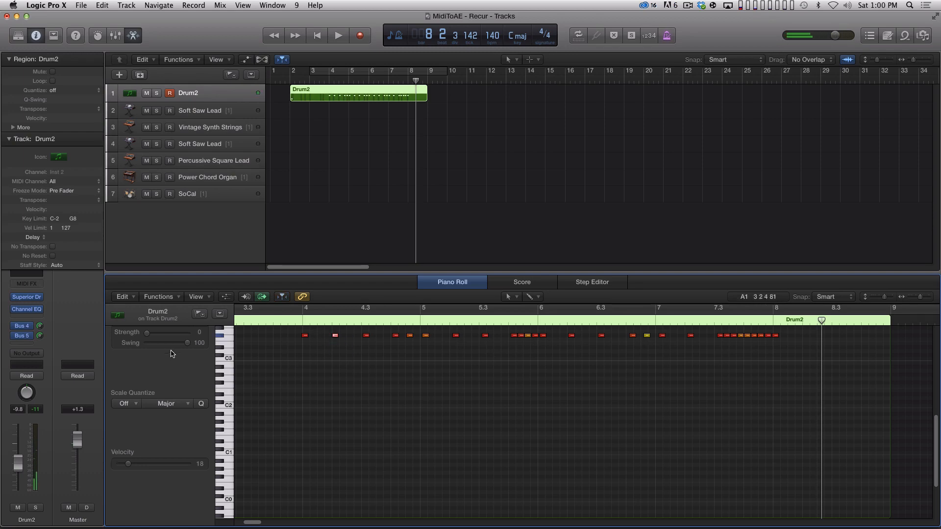
drag(131, 465, 148, 467)
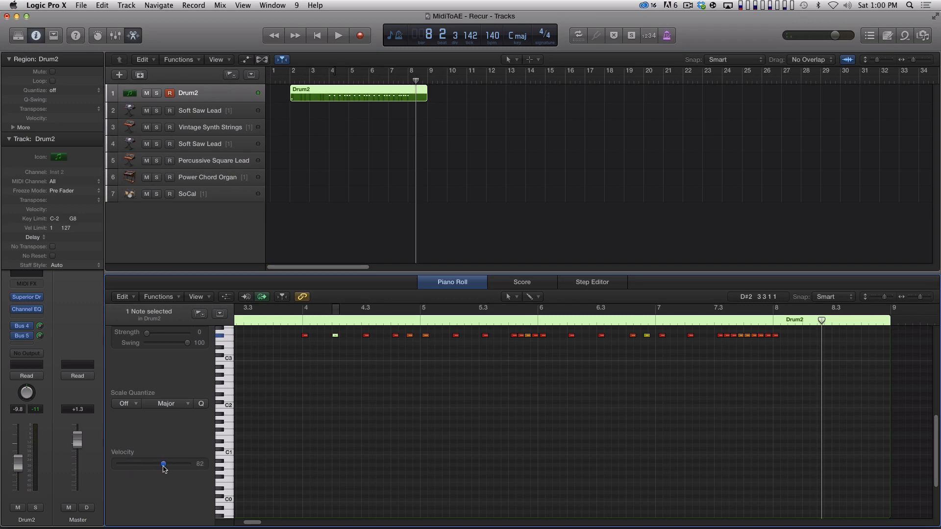
click(380, 384)
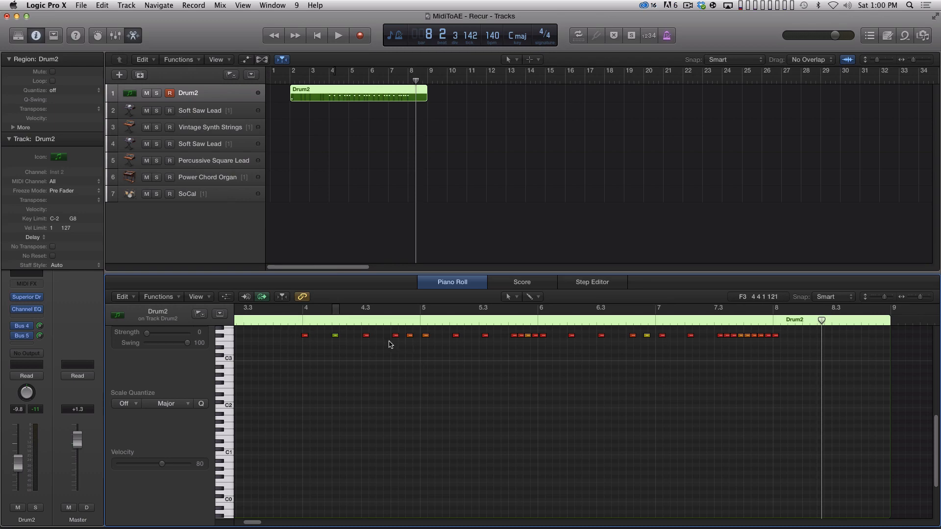
click(289, 308)
key(space)
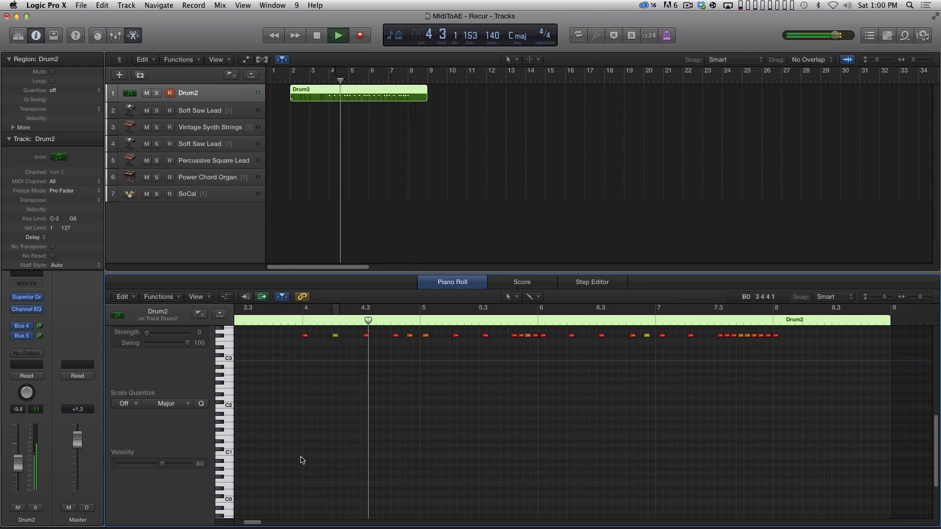
key(space)
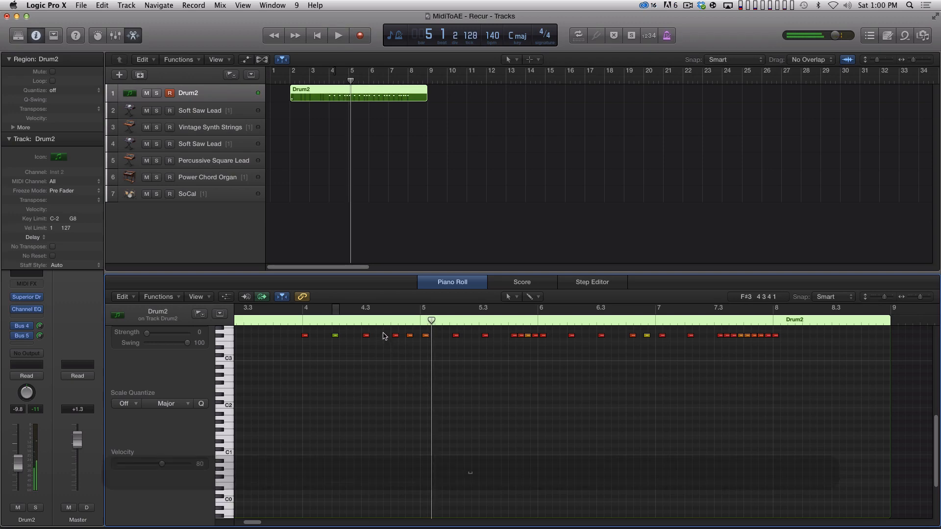
Step: Set the velocity of the two notes on beat 4 of bar 4 to 74 and play the region from bar 4
drag(389, 331, 413, 343)
drag(161, 464, 168, 466)
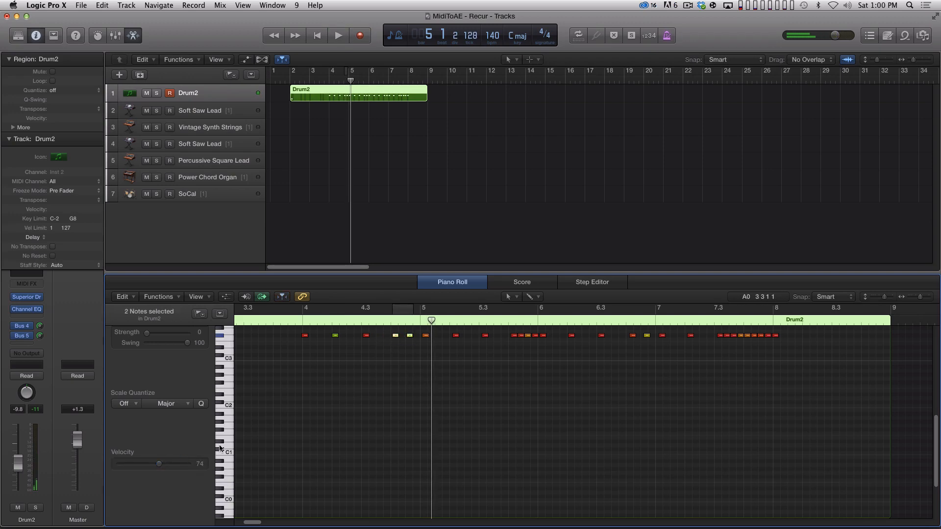
click(305, 321)
key(space)
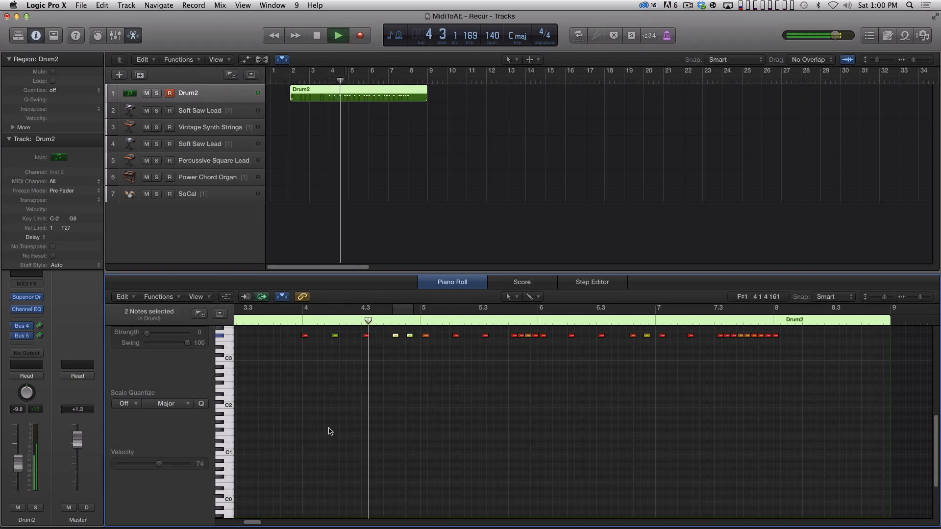
key(space)
Step: Set the velocity of the note at the start of bar 5 to 102 and play the region onward
click(435, 353)
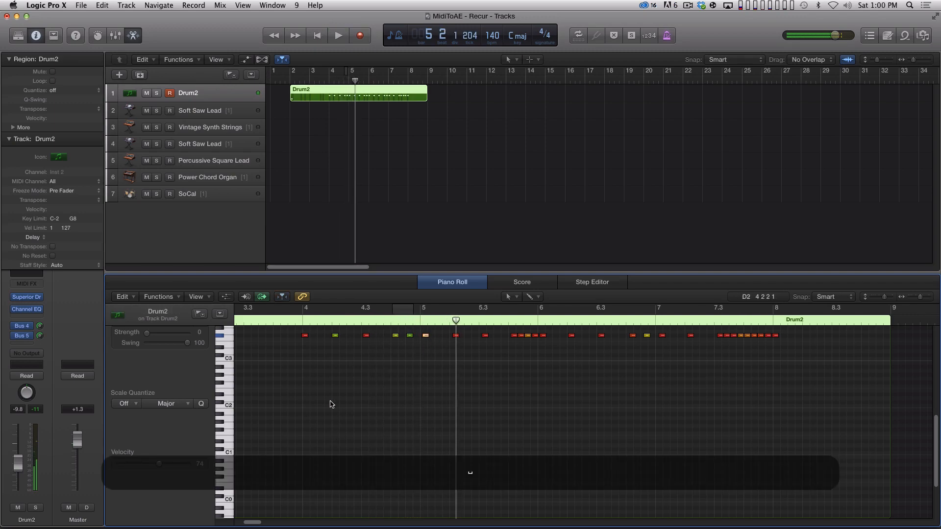
key(space)
key(space)
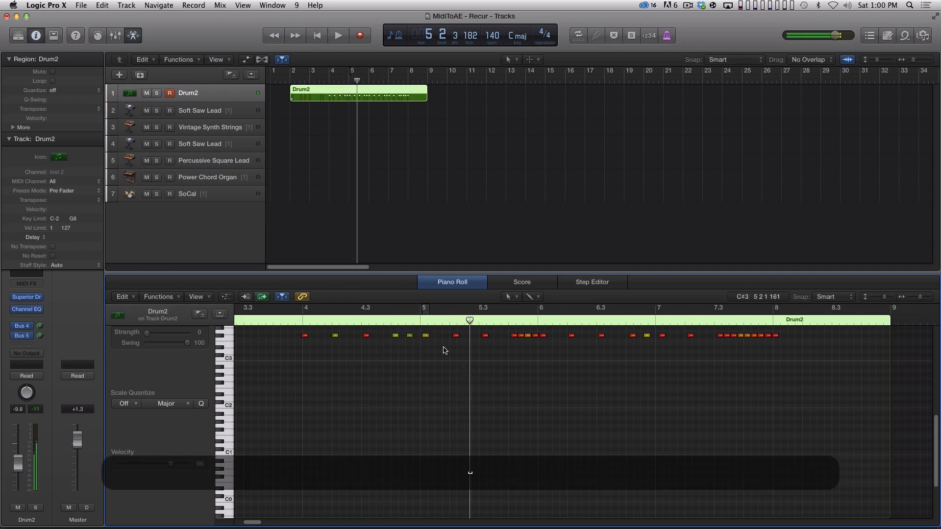
click(424, 336)
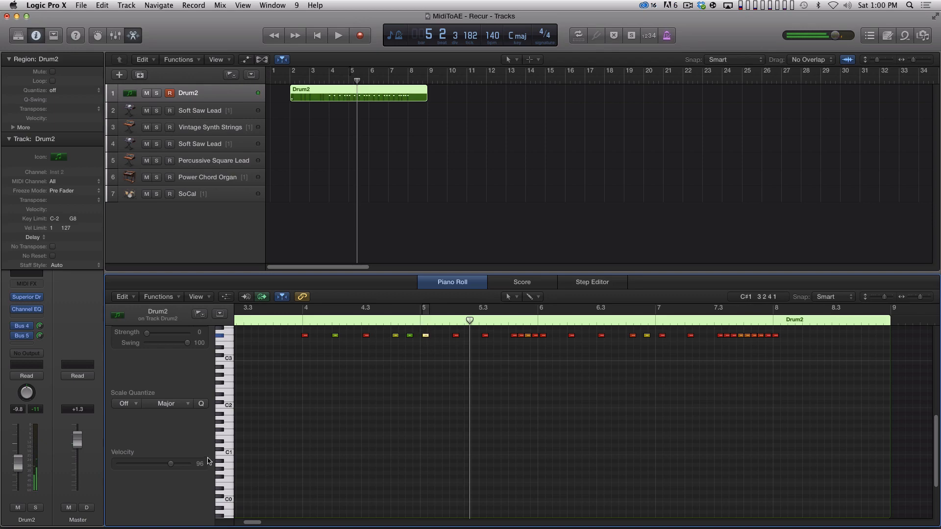
drag(173, 467, 175, 467)
key(space)
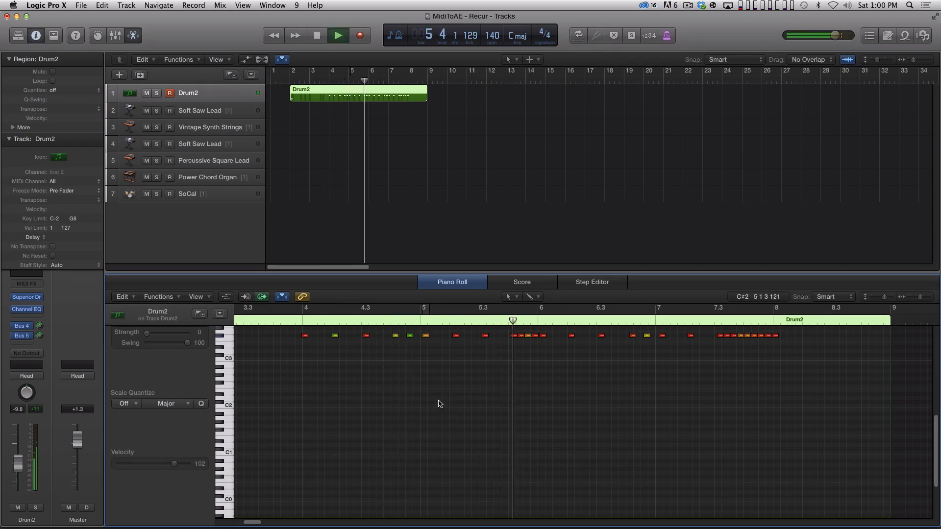
key(space)
Step: Lower the velocity of the first three notes in the fast run before bar 6 to about 93 and replay the run
drag(505, 332, 522, 342)
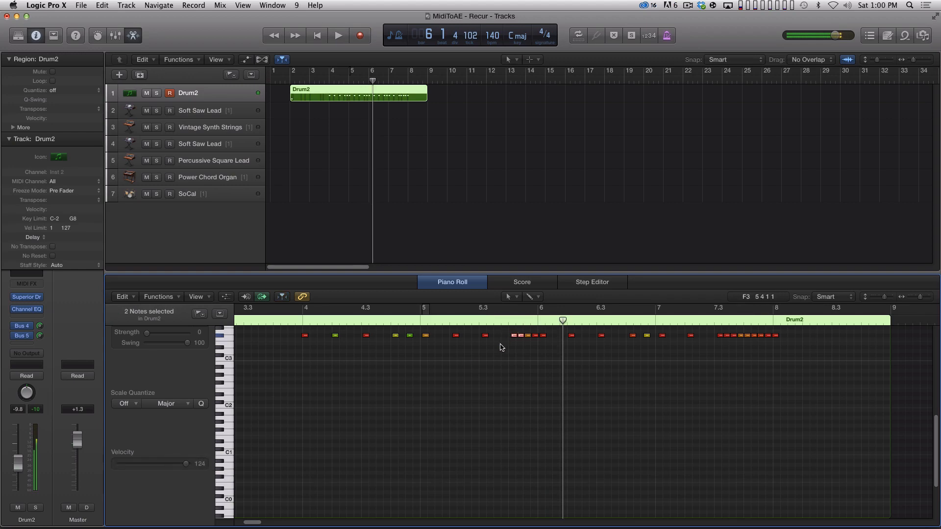
drag(157, 468, 165, 467)
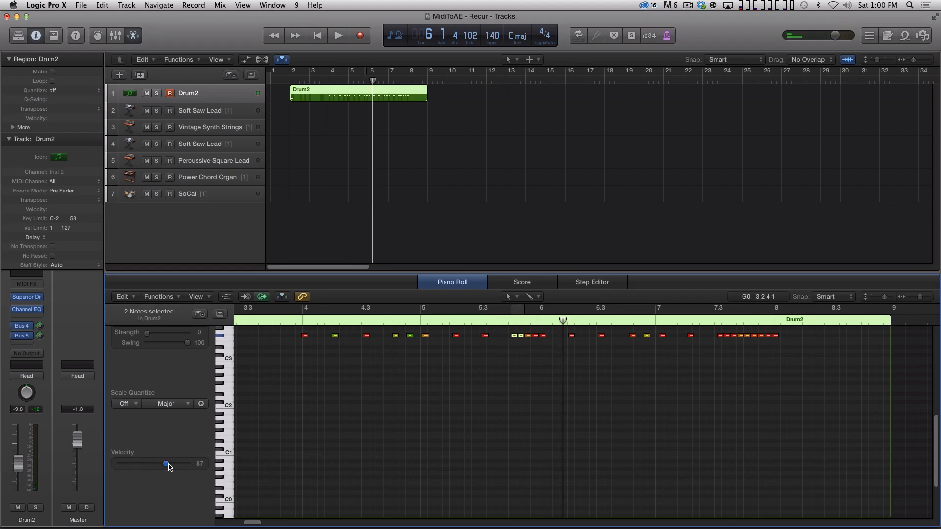
click(539, 339)
key(space)
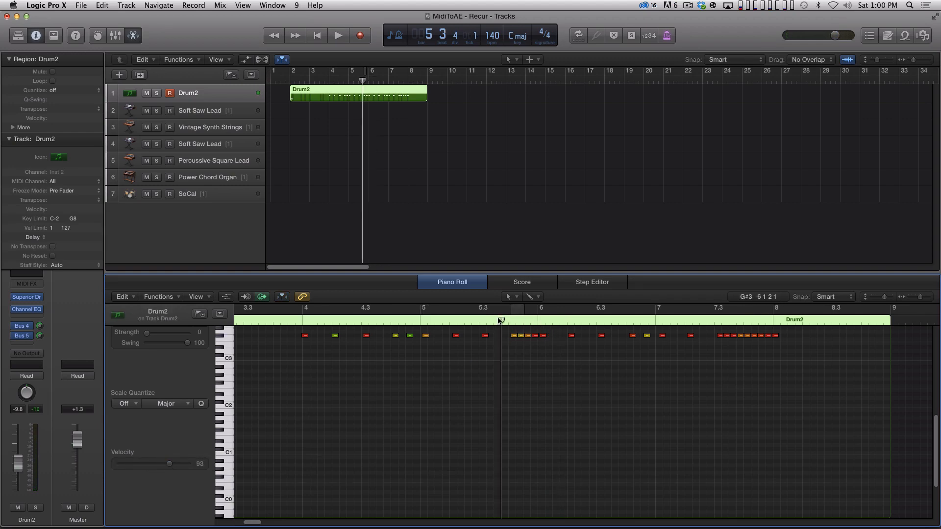
key(space)
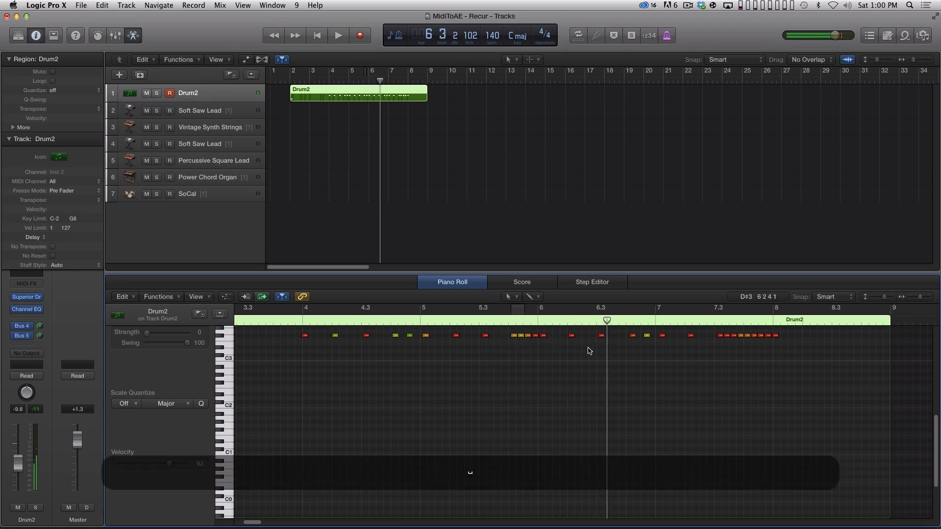
Step: Set the velocity of the note on beat 2 of bar 6 to 73 and play the region into bar 8
key(space)
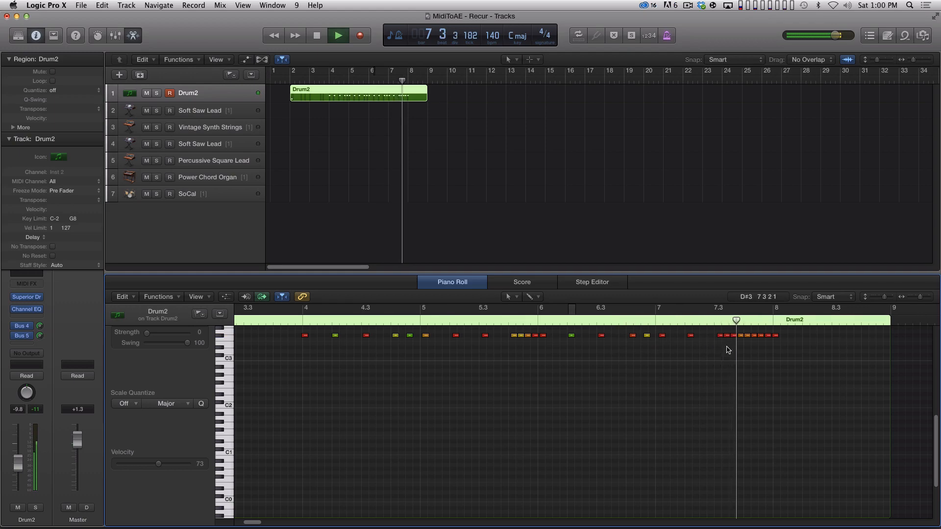
key(space)
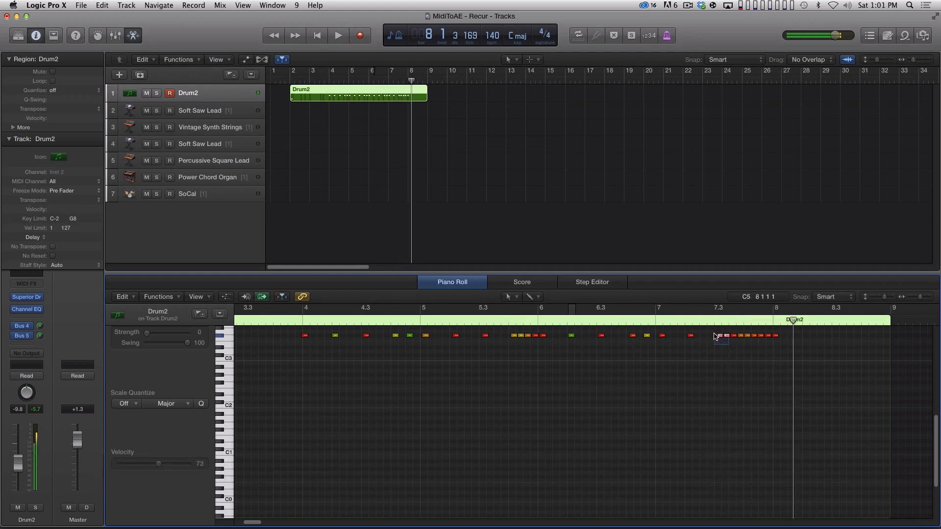
Step: Set the velocity of the first three notes in the run from beat 3 of bar 7 to 85 and replay the run
drag(733, 347, 716, 332)
drag(188, 463, 174, 467)
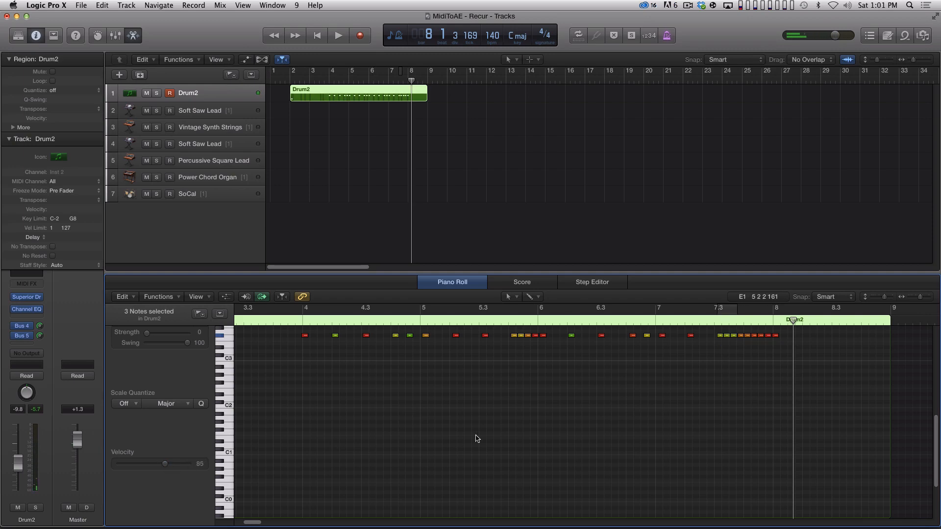
click(475, 435)
click(716, 321)
key(space)
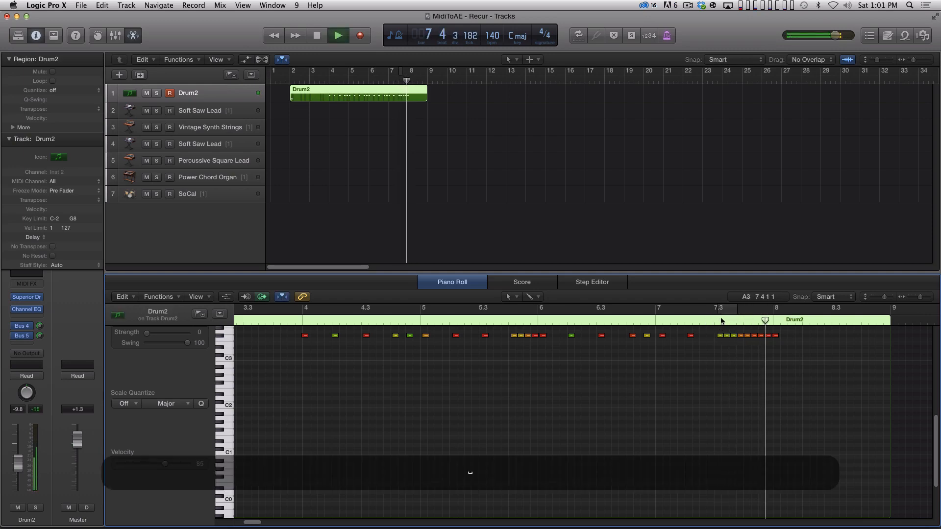
Step: Play the Drum2 region back from bar 4 through the end of the recorded notes
click(304, 321)
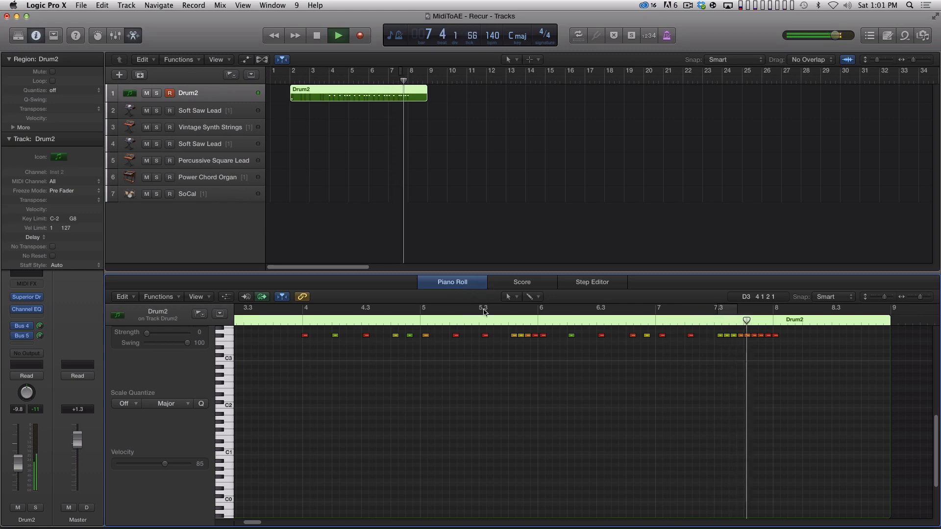
key(space)
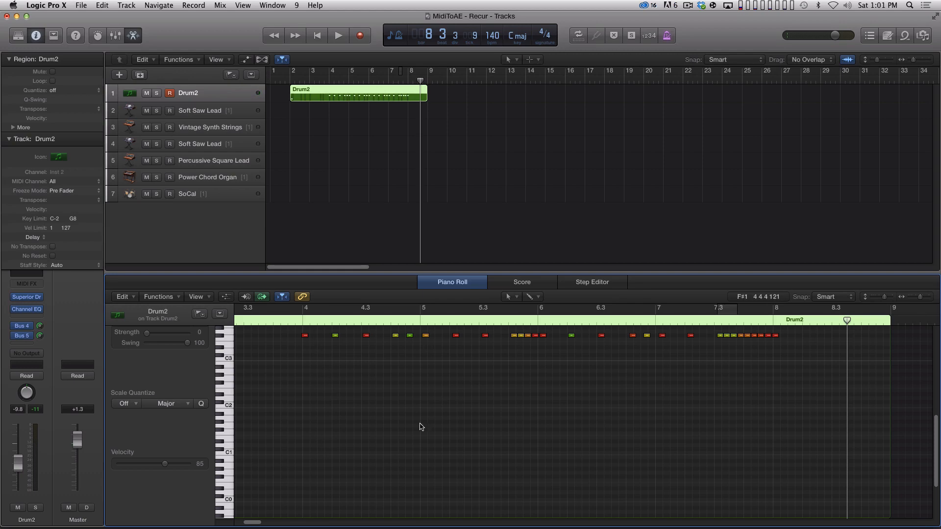
Step: Split the Drum2 region at bar 4, delete the part before it, and move the remaining part to bar 1
click(329, 81)
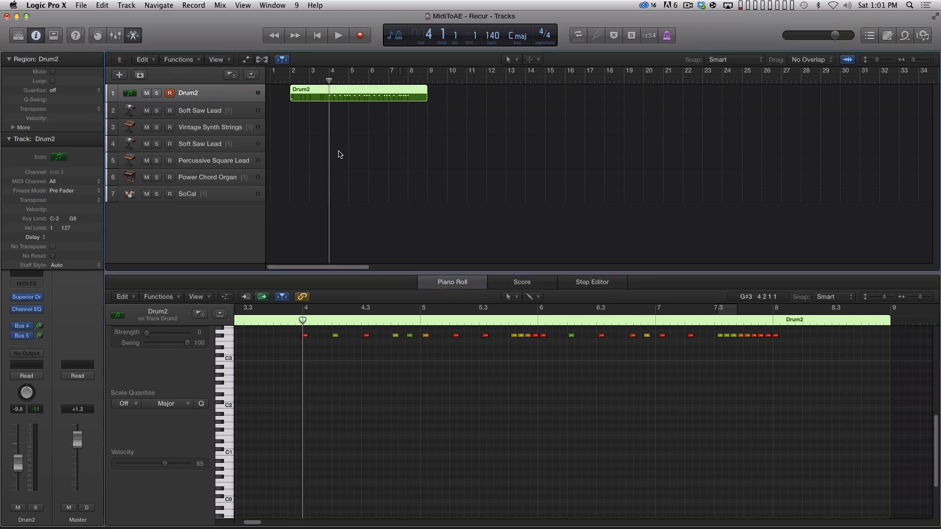
key(super+t)
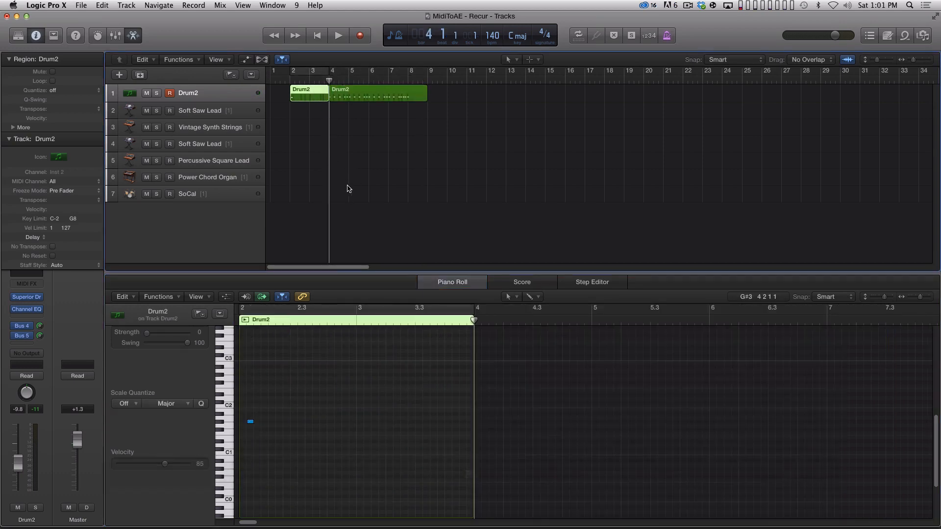
key(Delete)
drag(349, 98, 291, 106)
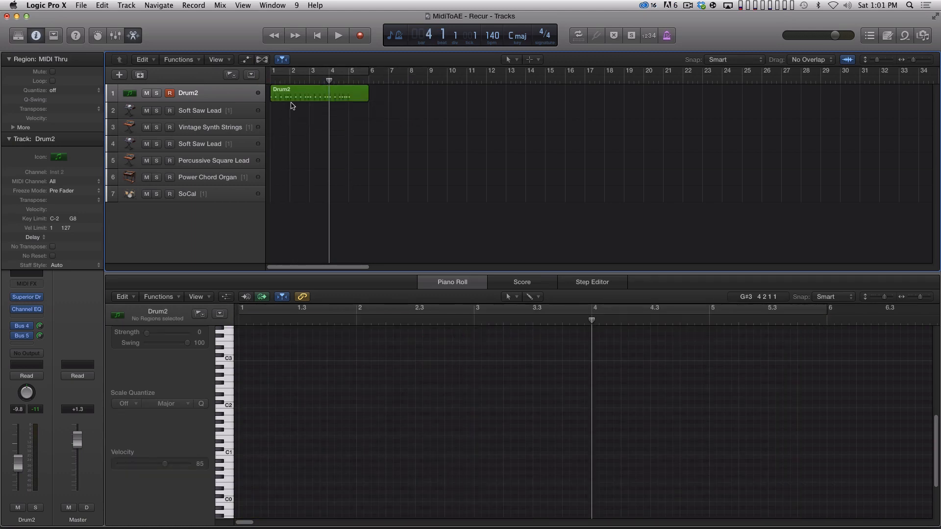
key(Return)
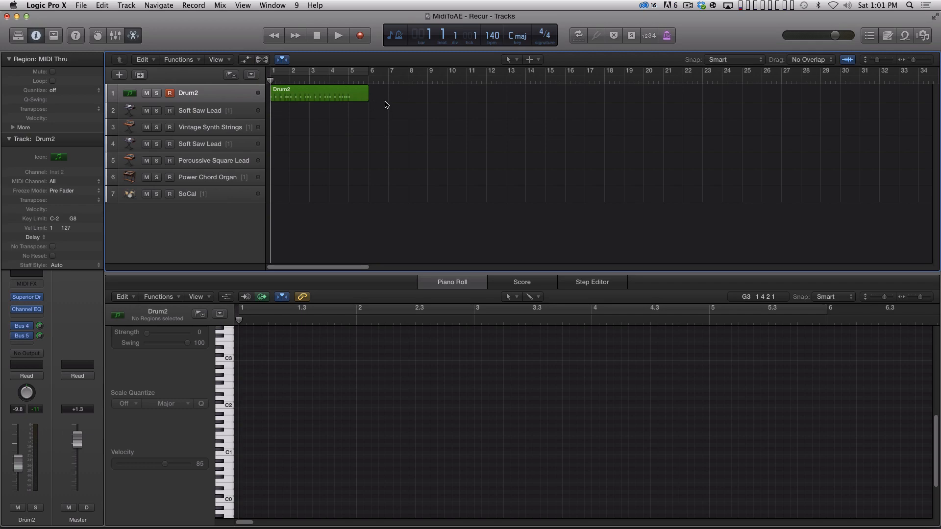
Step: Select the Drum2 region and start an offline MP3 bounce of the output from bar 1 to bar 6
click(346, 99)
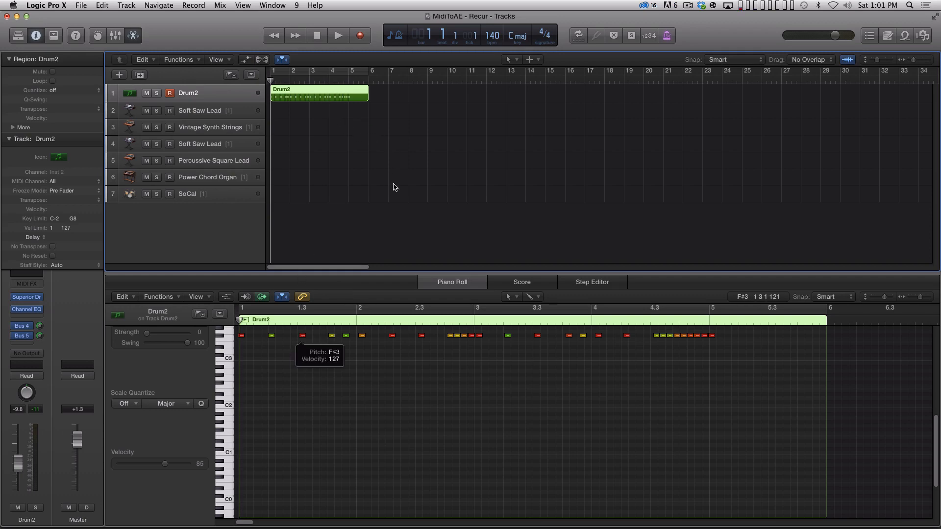
click(362, 241)
click(361, 94)
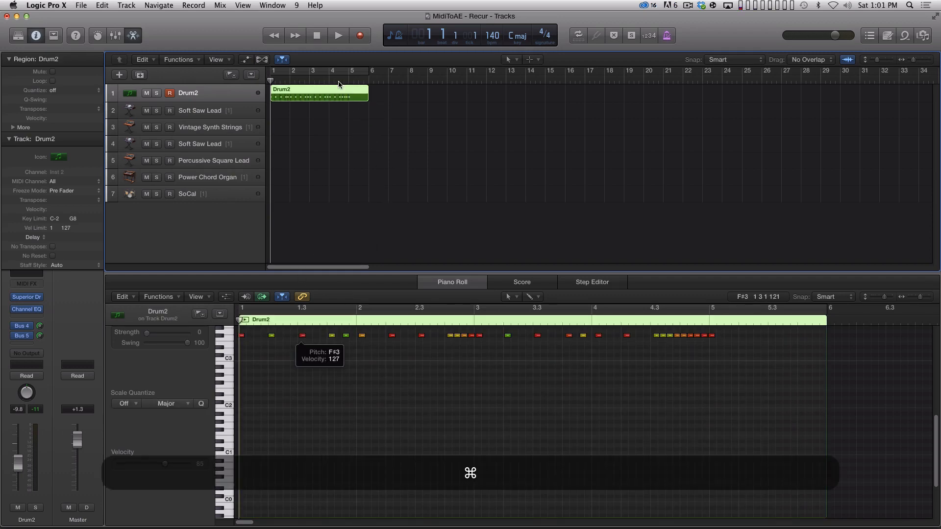
key(super+b)
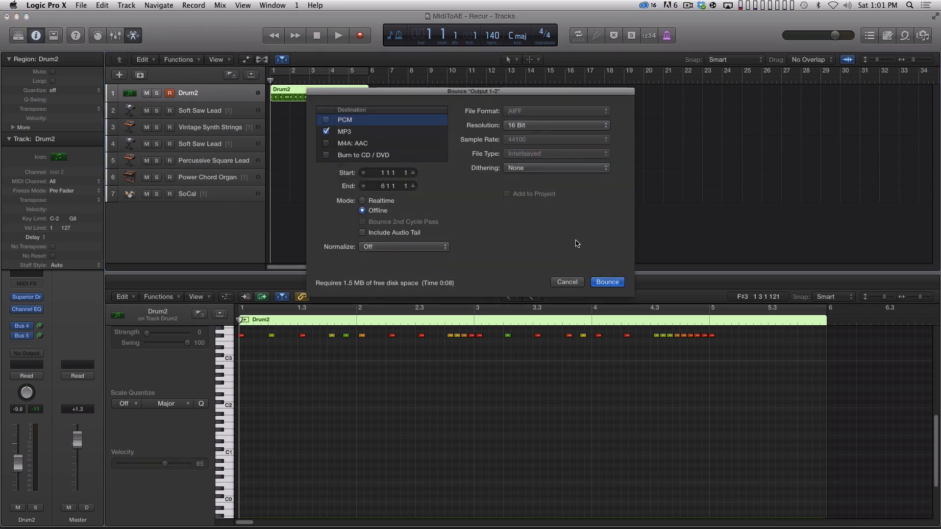
click(606, 283)
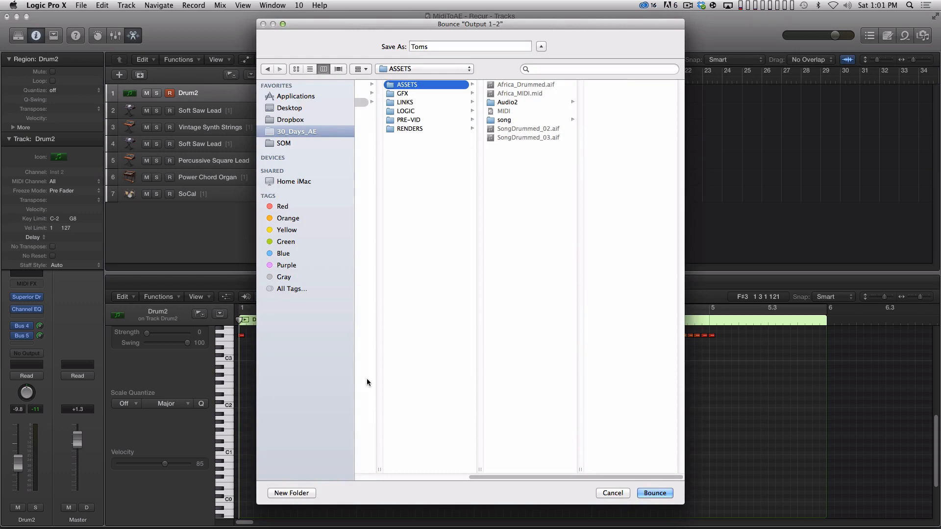
Step: Create a DEMO folder inside ASSETS and save the bounce in it as TomsAudio
click(309, 492)
text(DEMO)
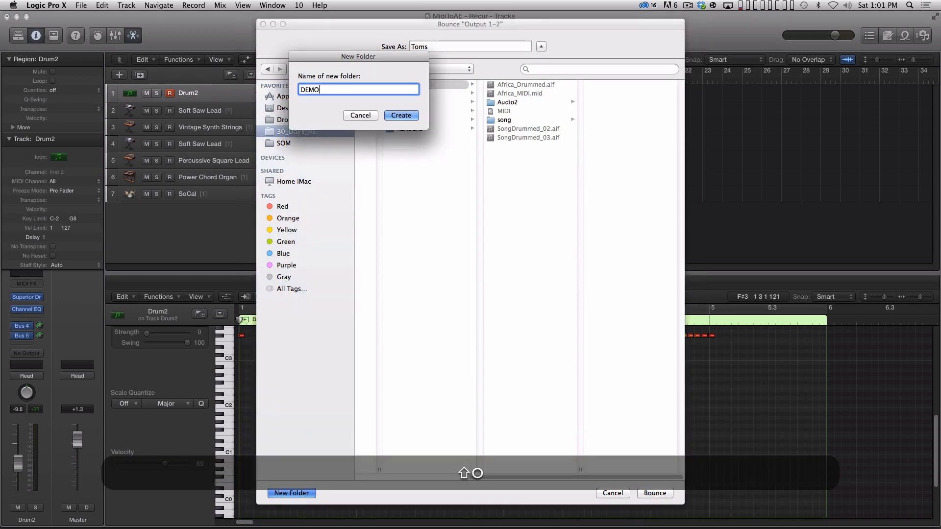
key(Return)
click(466, 46)
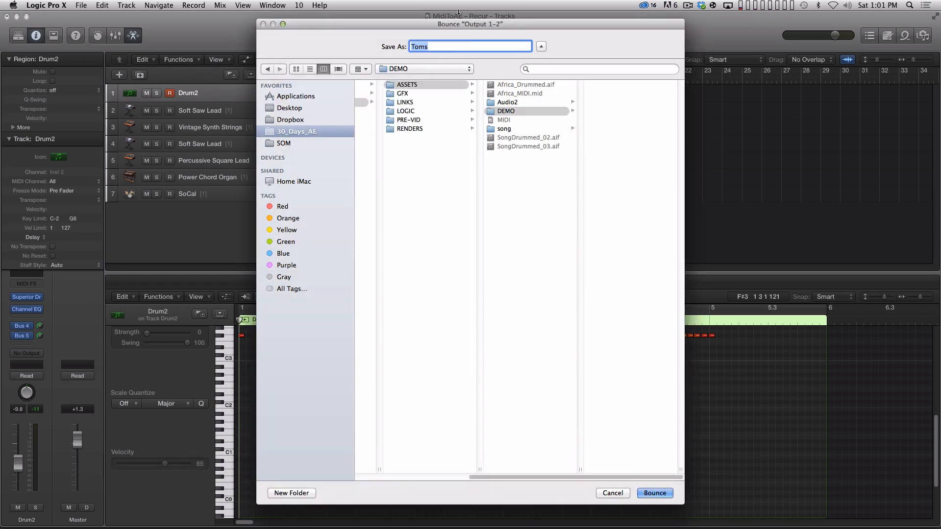
key(Right)
text(Audio)
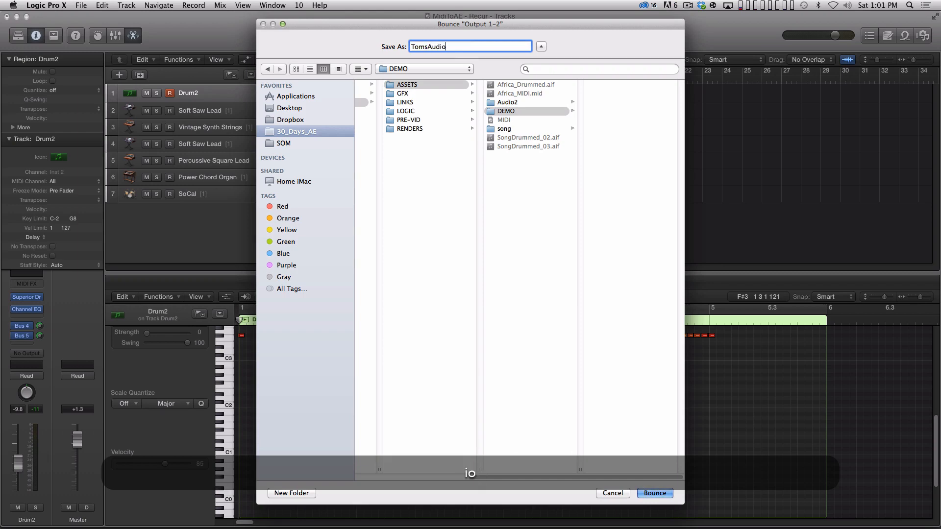
key(Return)
click(355, 197)
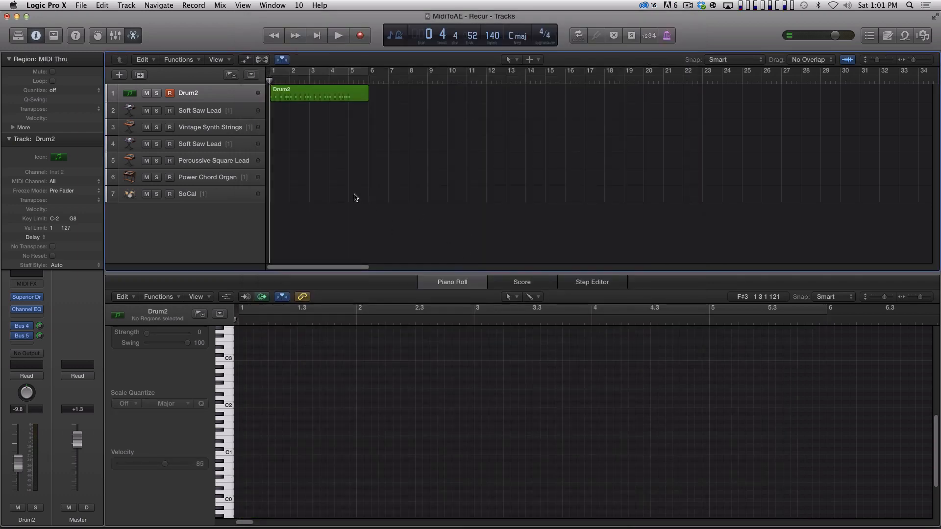
click(327, 106)
click(257, 309)
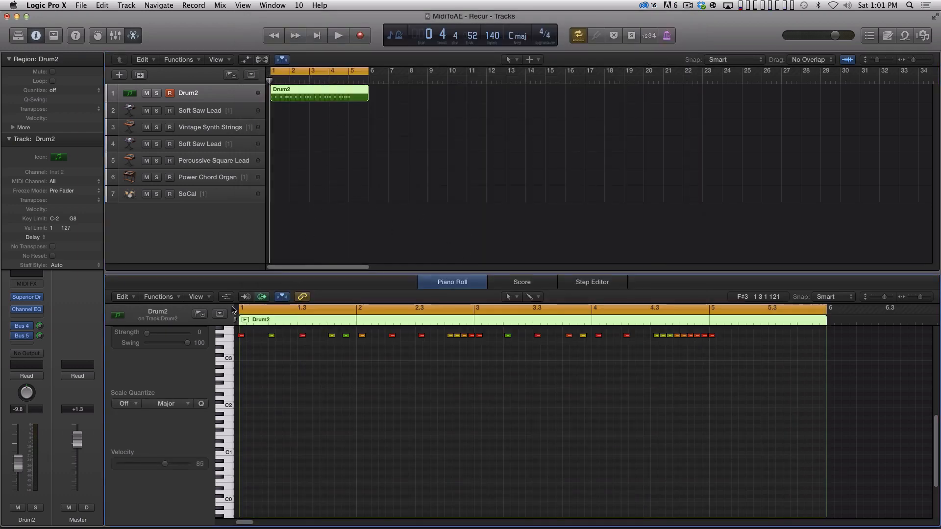
click(255, 309)
click(255, 313)
click(255, 312)
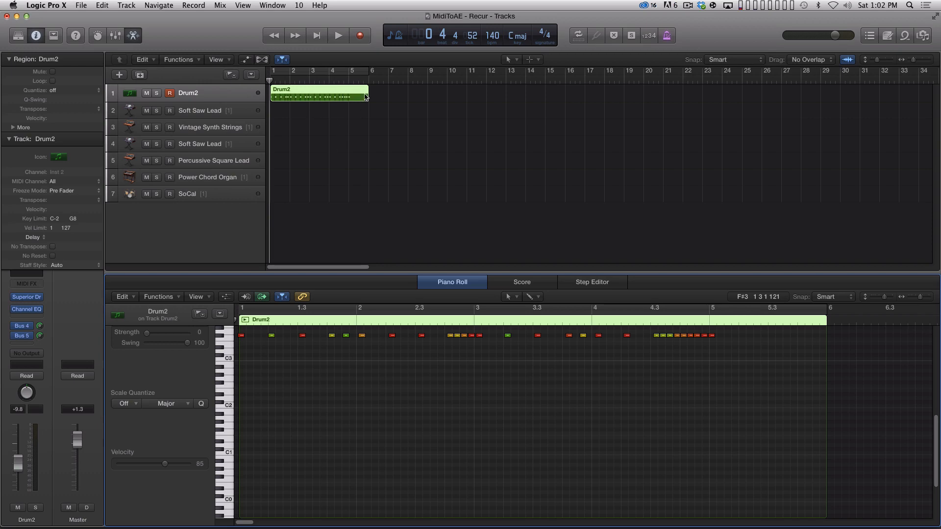
double_click(253, 313)
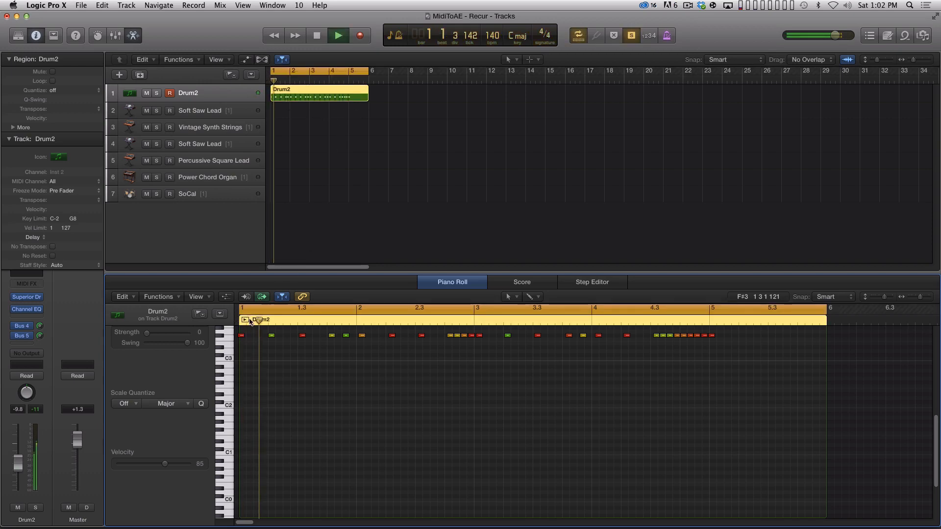
click(254, 313)
key(space)
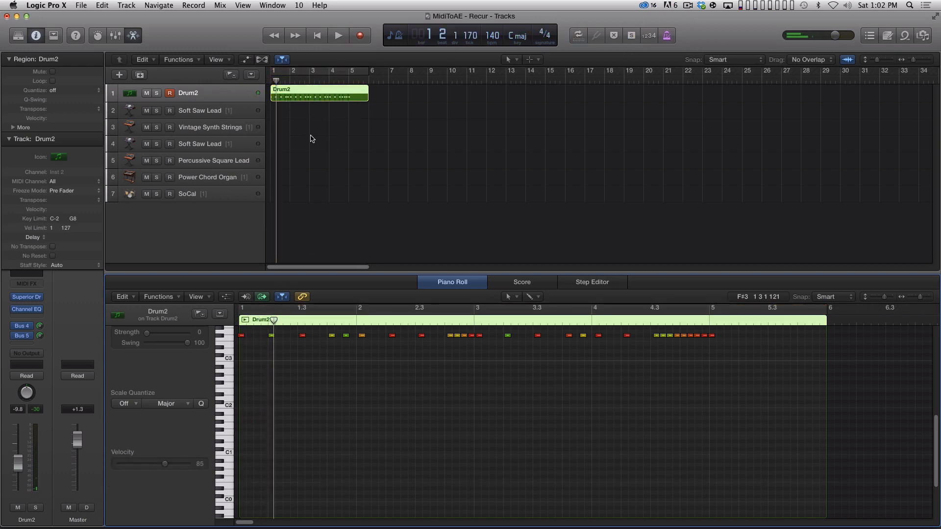
key(Home)
key(Return)
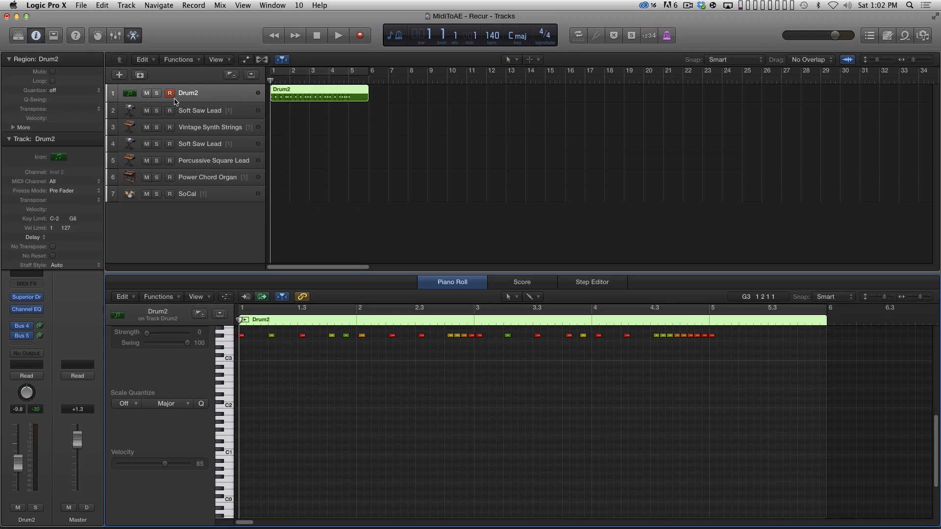
Step: Delete the MIDI events outside the boundaries of the Drum2 region
click(124, 297)
mouse_move(183, 488)
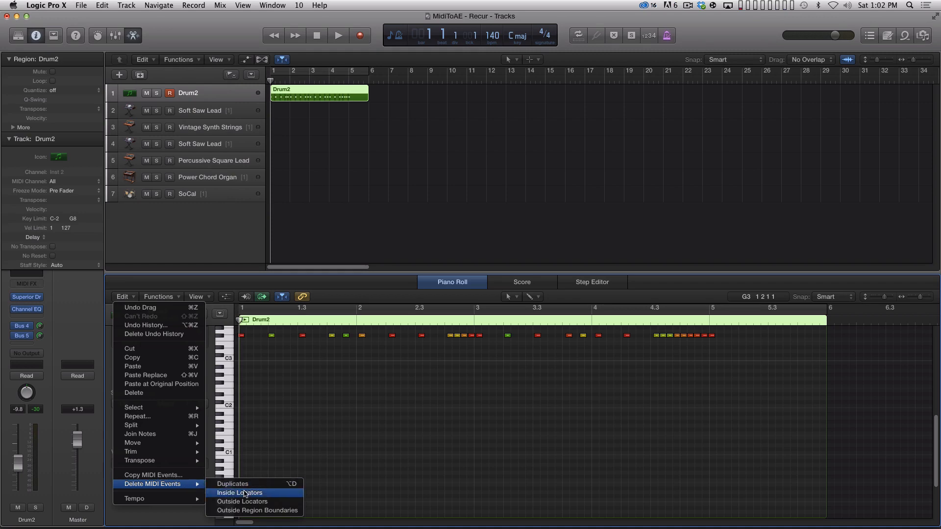
click(273, 511)
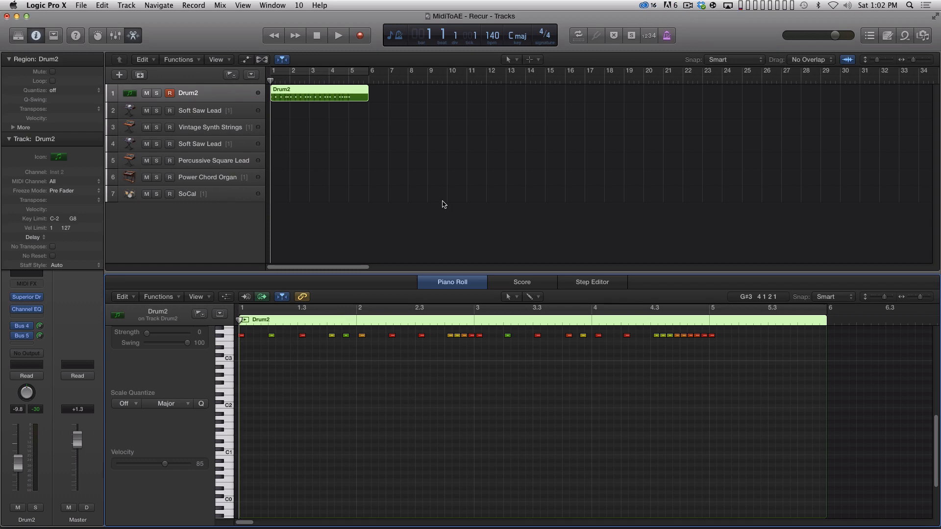
Step: Try to export the selected Drum2 region as a MIDI file
click(310, 218)
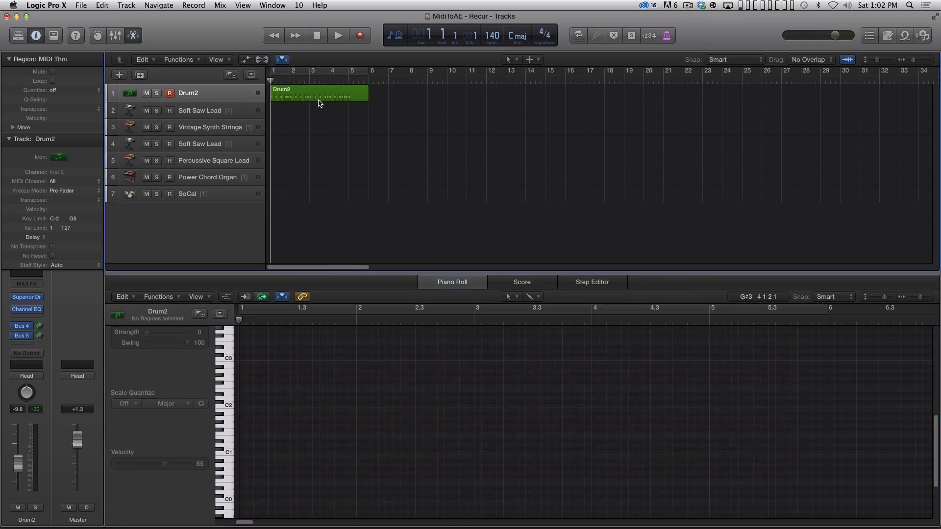
click(319, 100)
click(81, 5)
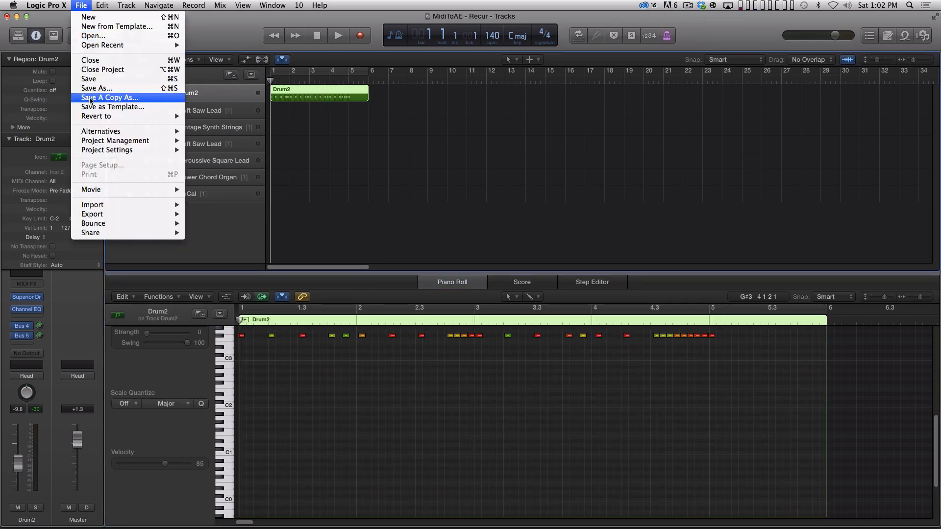
mouse_move(116, 215)
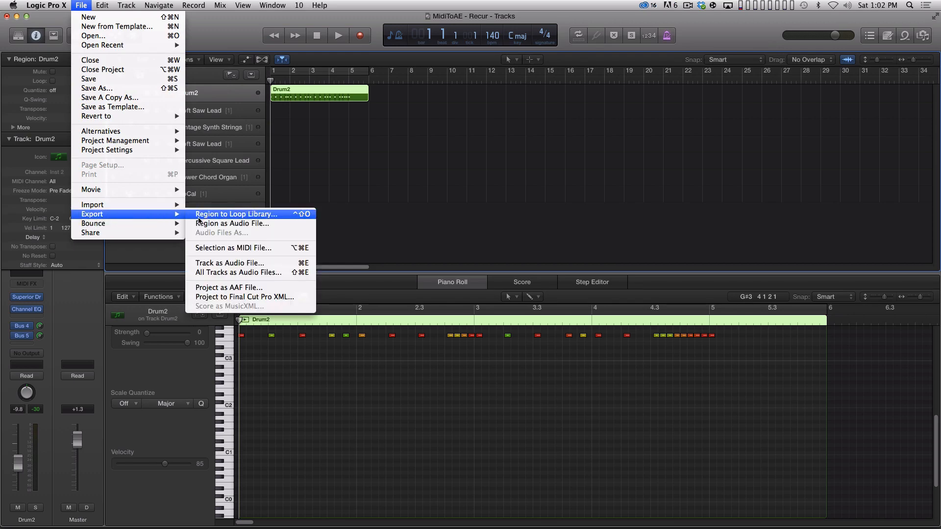
click(248, 252)
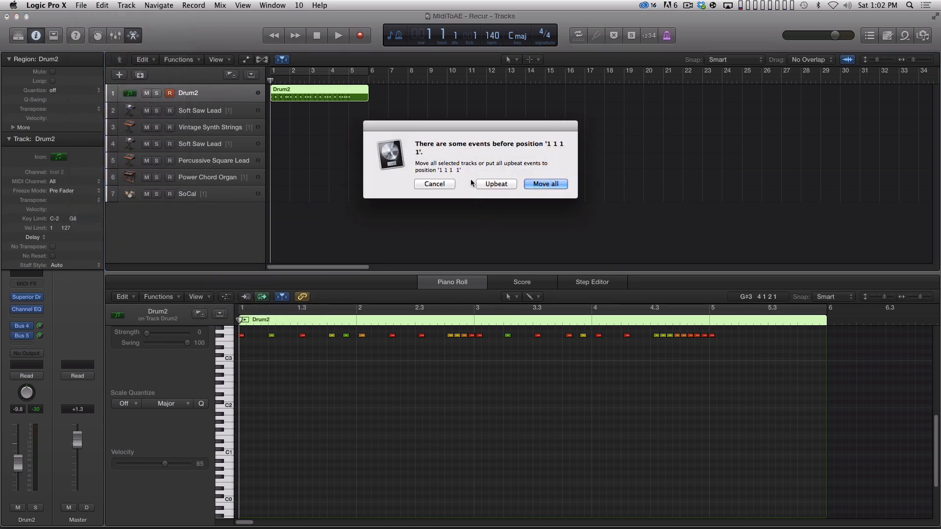
drag(496, 124, 501, 120)
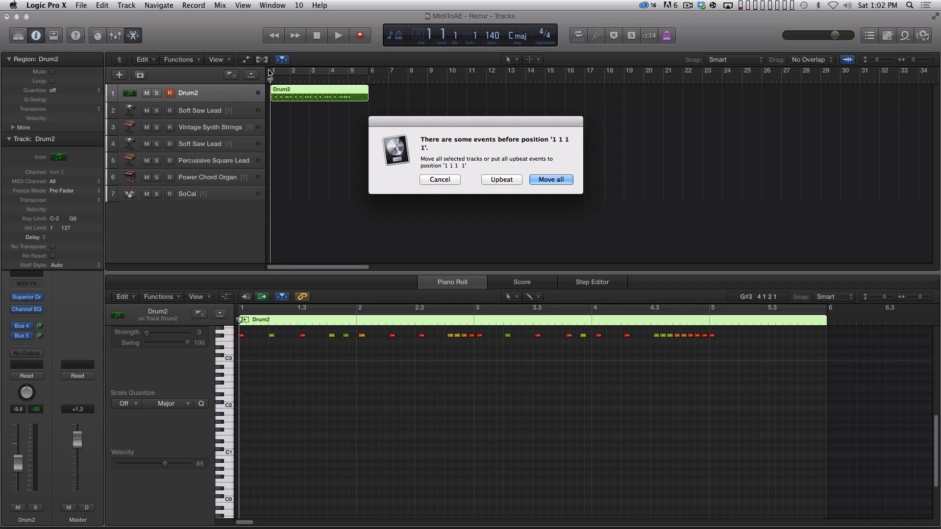
click(500, 179)
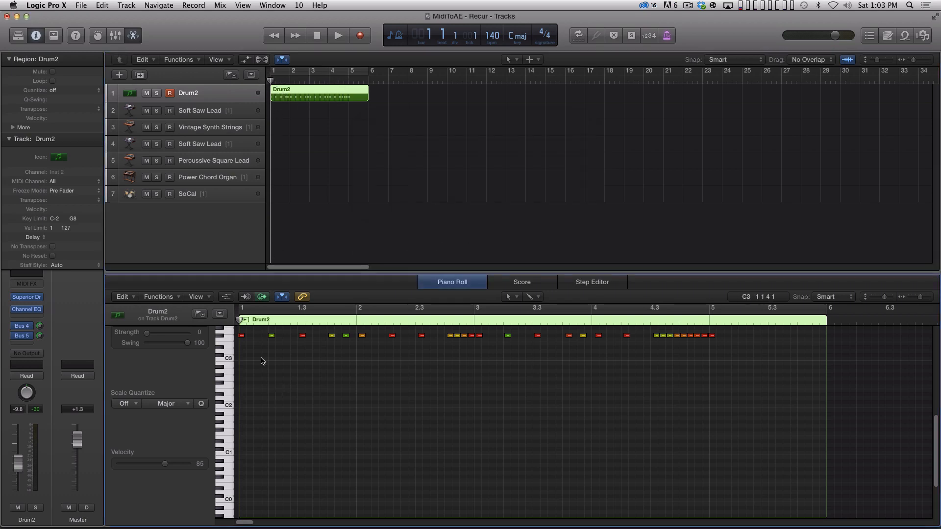
Step: Move the region's first note slightly later so it starts exactly at bar 1
key(super+Right)
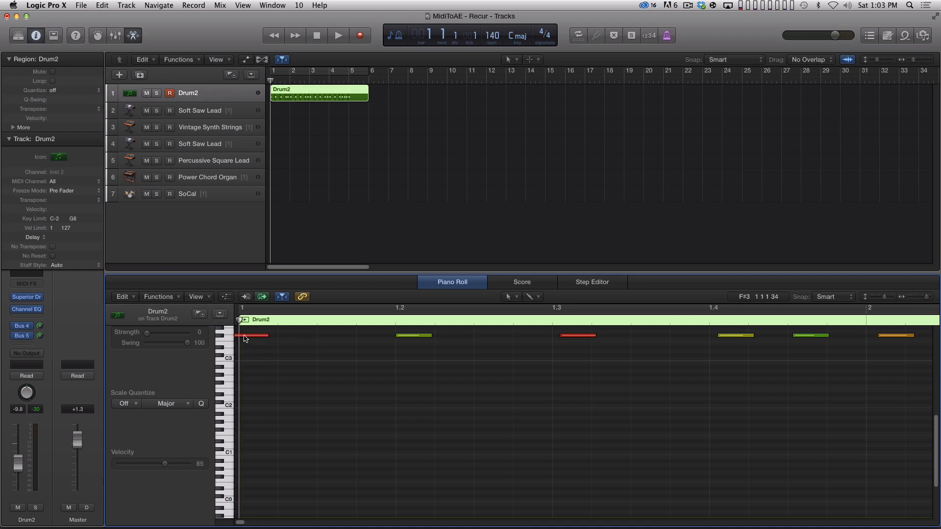
drag(244, 338, 255, 343)
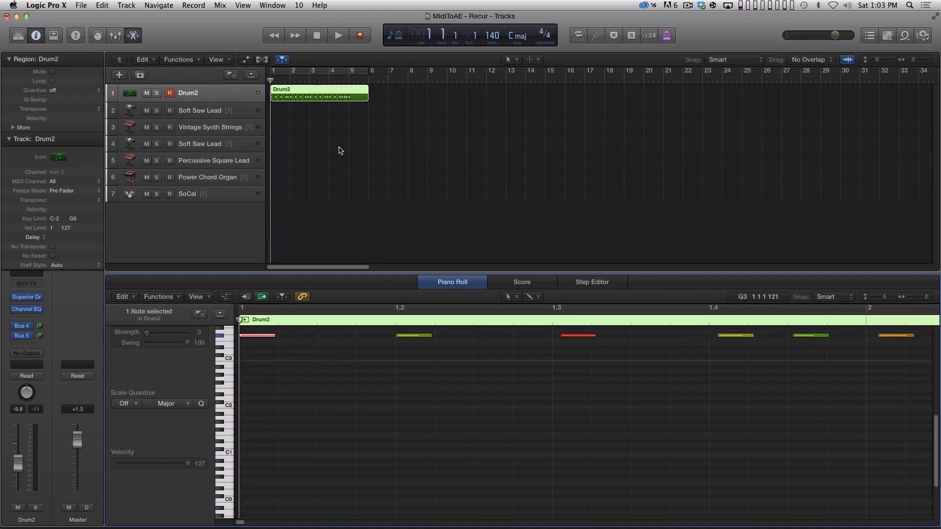
Step: Start exporting the Drum2 region as a MIDI file and choose the DEMO folder inside ASSETS as the destination
click(377, 98)
click(357, 97)
click(83, 6)
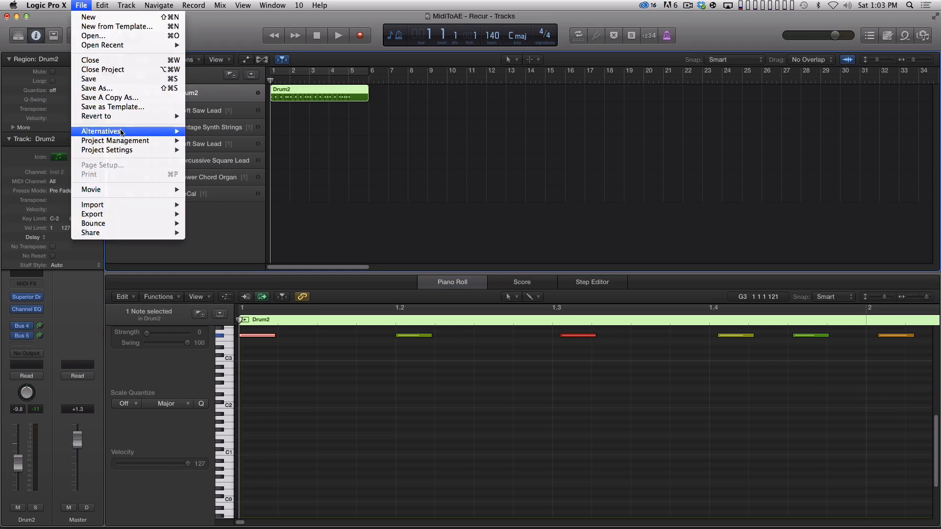
mouse_move(98, 214)
click(262, 244)
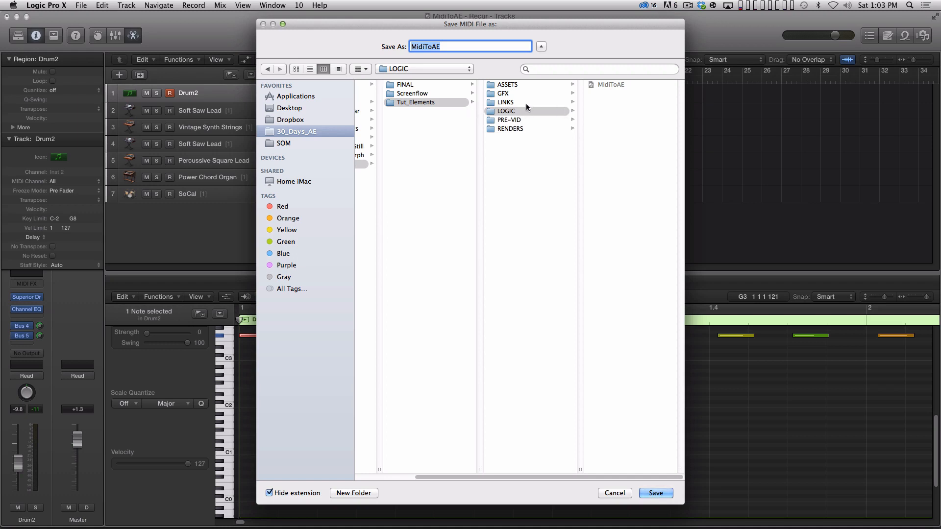
click(524, 85)
click(610, 110)
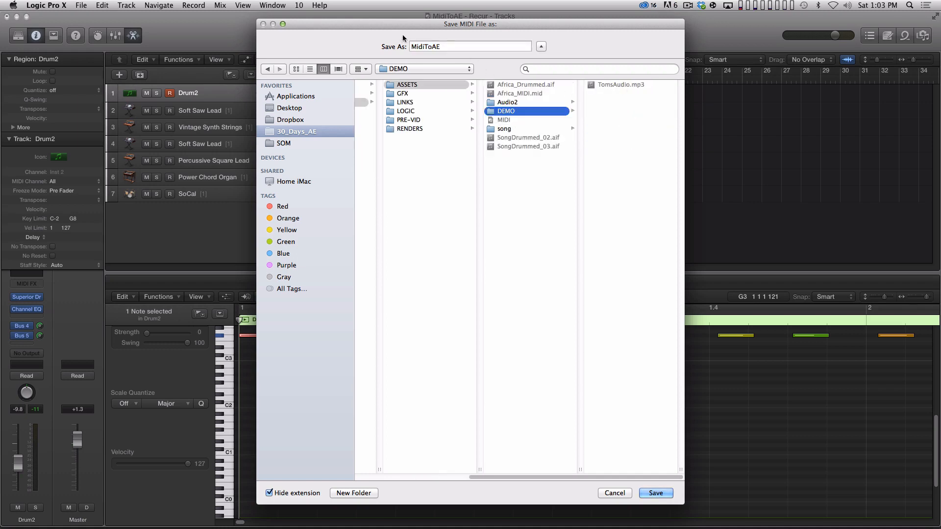
Step: Name the MIDI file TomsAudioMidi, save it, and deselect the region
key(Tab)
text(Tom)
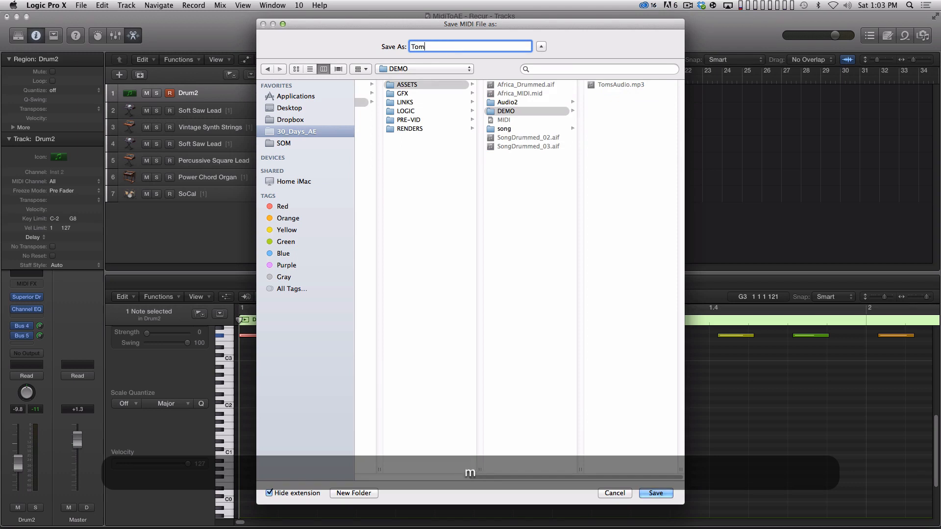
text(sAudioMidi)
key(Return)
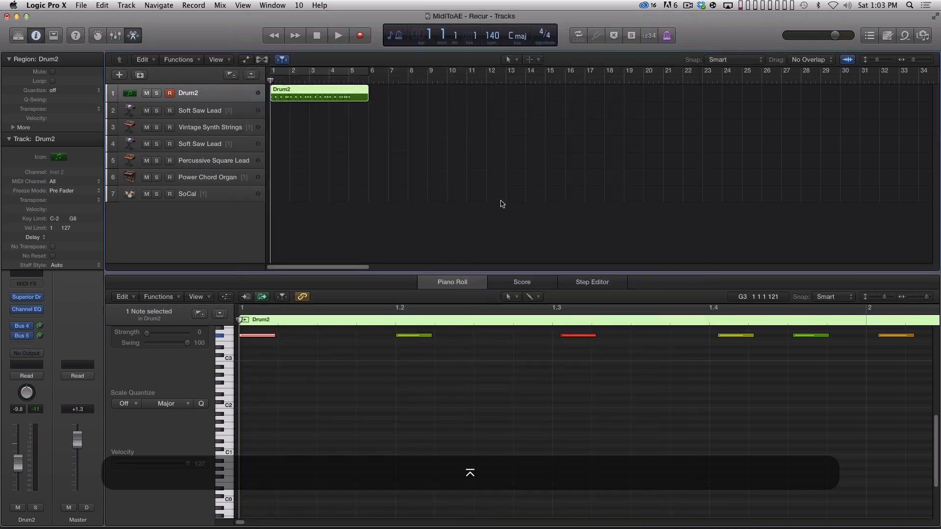
click(513, 201)
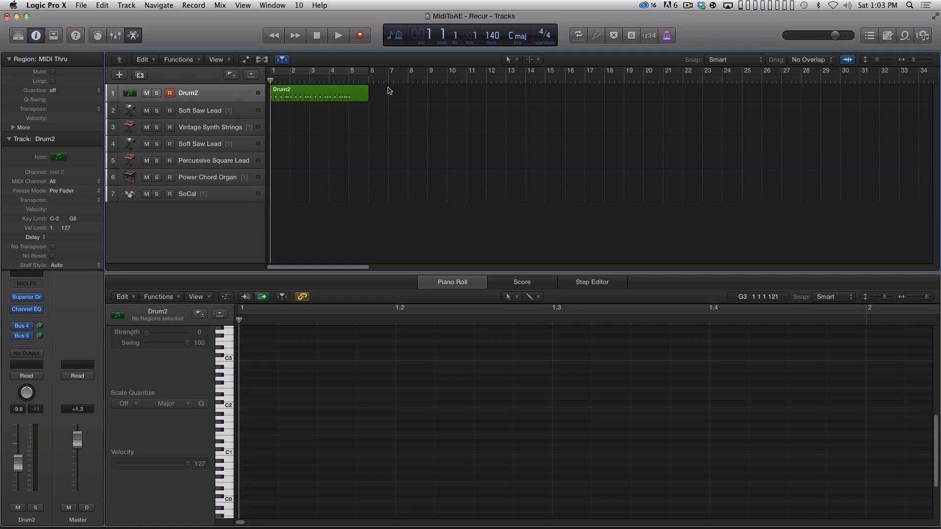
Step: Select the Drum2 region and review the om_midi script's install instructions on the omino pixel blog in the browser
drag(400, 90, 350, 120)
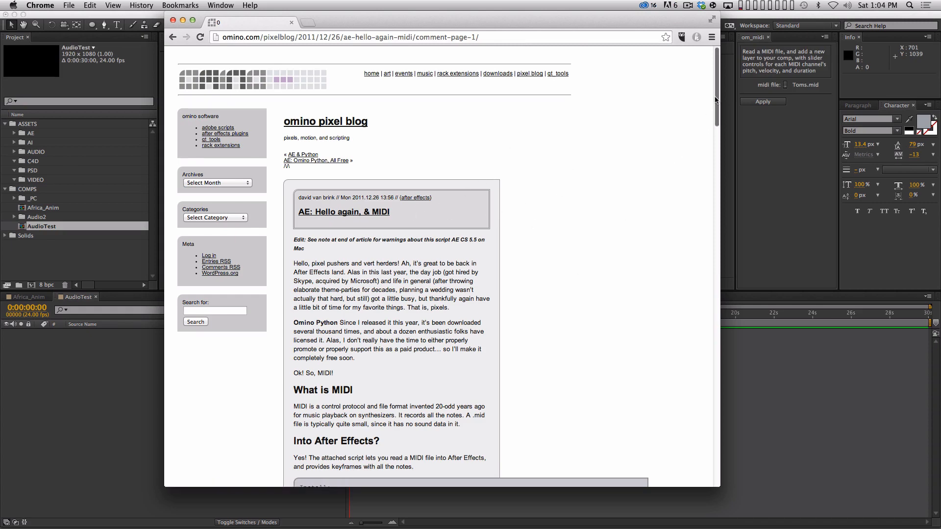
drag(716, 105, 720, 159)
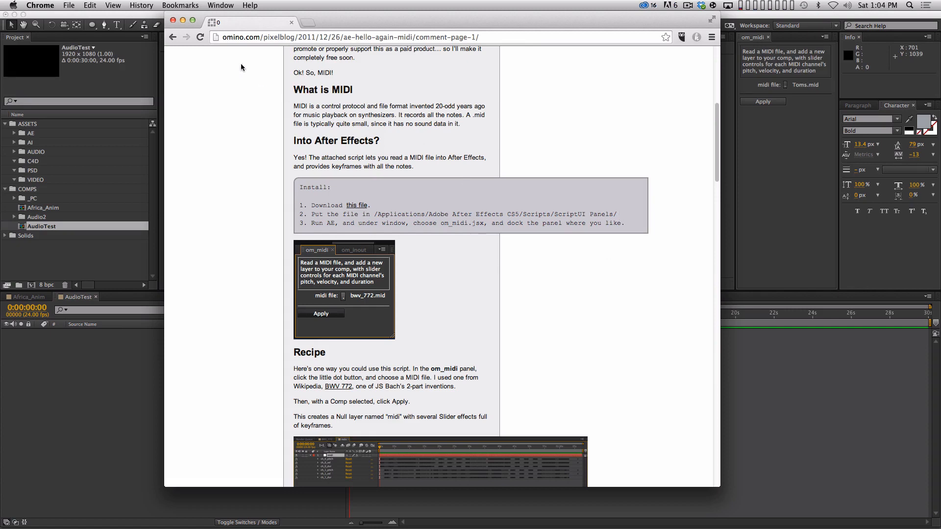
click(172, 20)
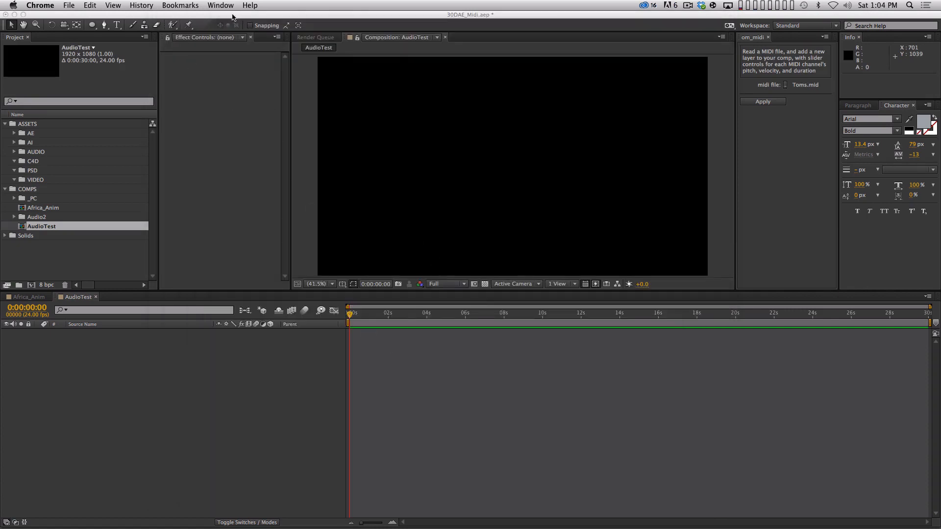
Step: Switch to After Effects and locate the om_midi.jsx script panel in the list of available windows
click(233, 16)
click(243, 5)
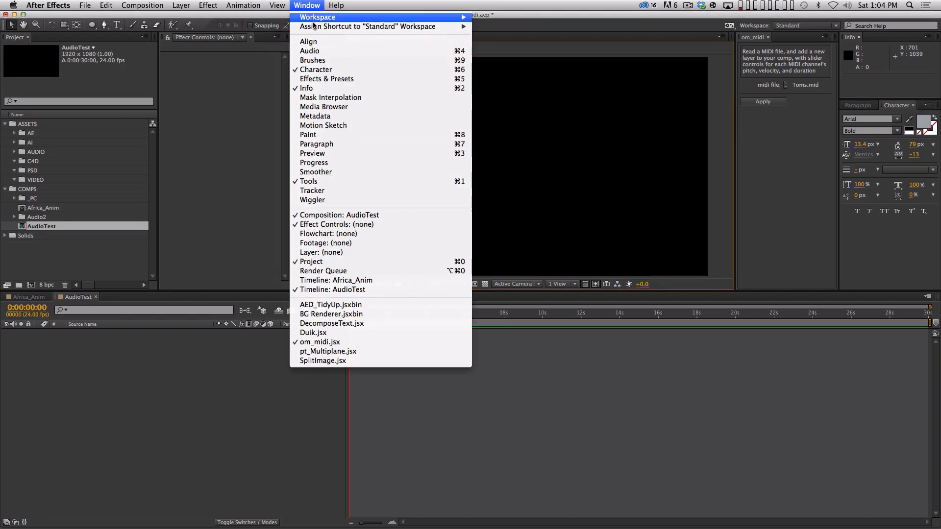
click(333, 342)
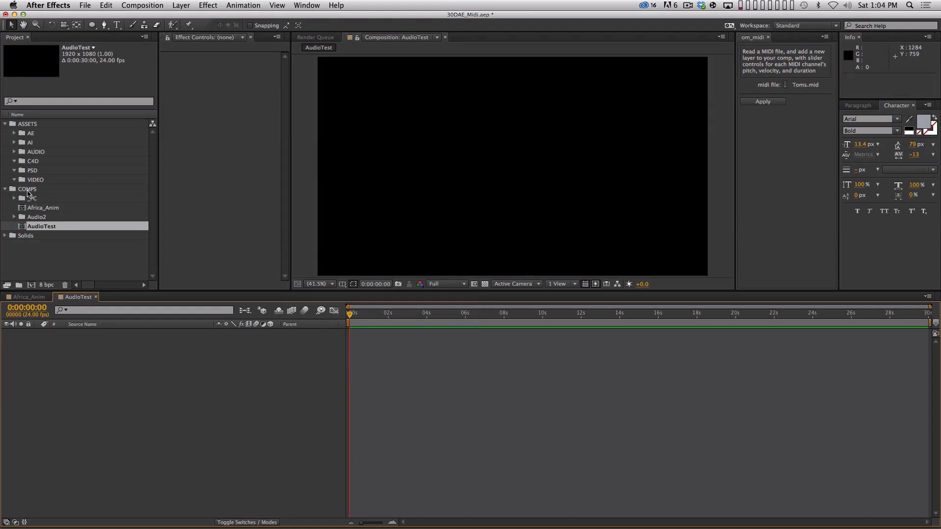
Step: Import TomsAudio.mp3 from the DEMO folder into the project's AUDIO folder
double_click(21, 153)
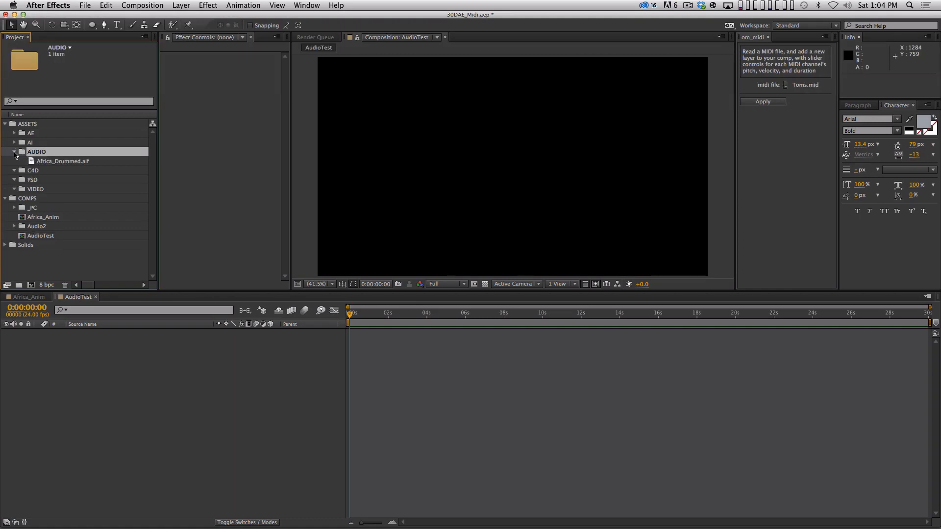
key(super+i)
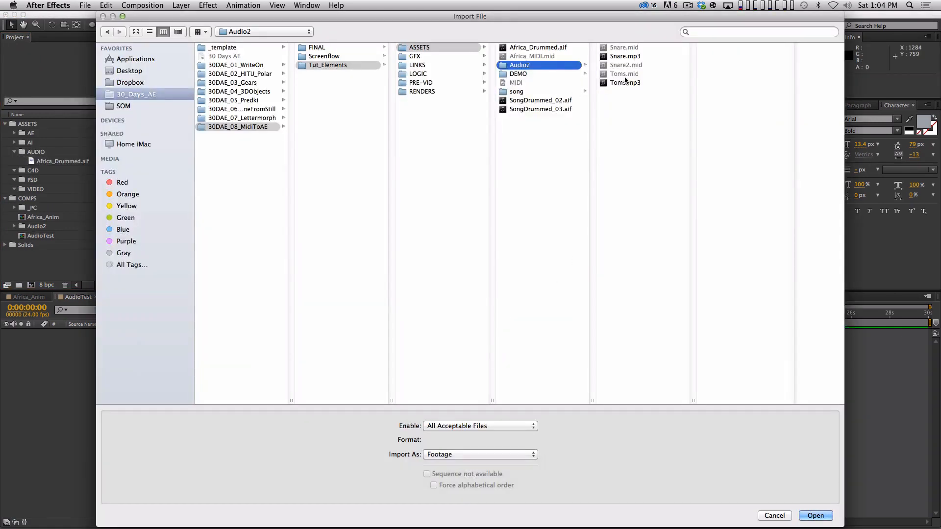
key(Down)
key(Right)
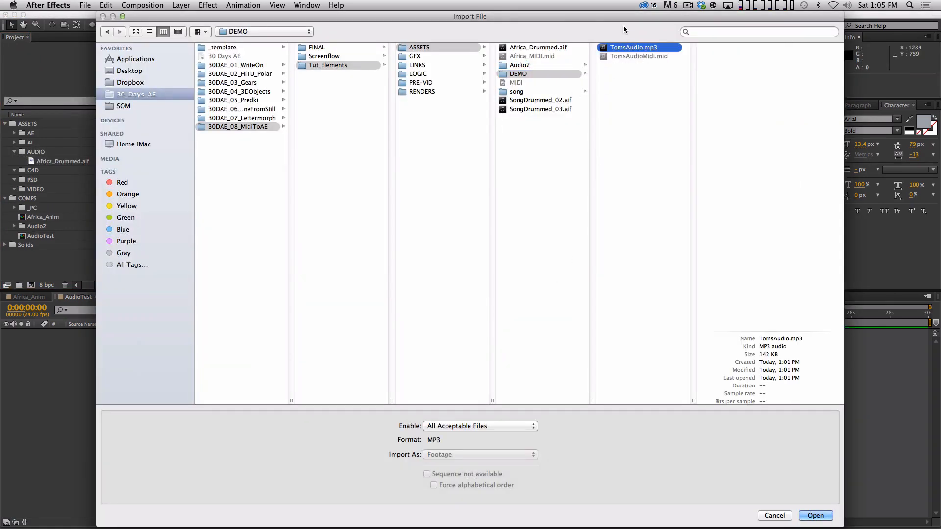
key(Return)
Step: Add TomsAudio.mp3 to the AudioTest composition and end the work area at the layer's out point
drag(71, 172, 96, 363)
key(o)
key(n)
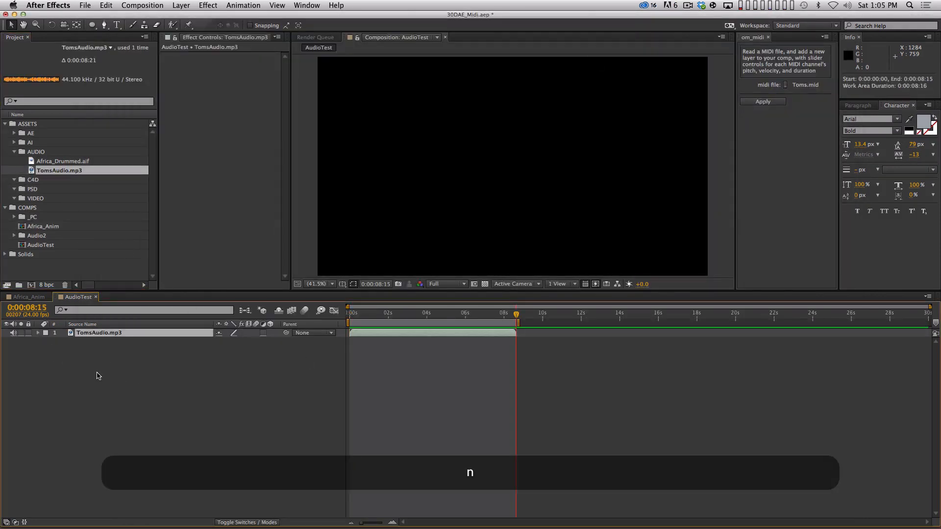
Step: Preview the composition's audio and reveal the TomsAudio.mp3 layer's waveform, keeping the time at 0:00:00:00
key(KP_Decimal)
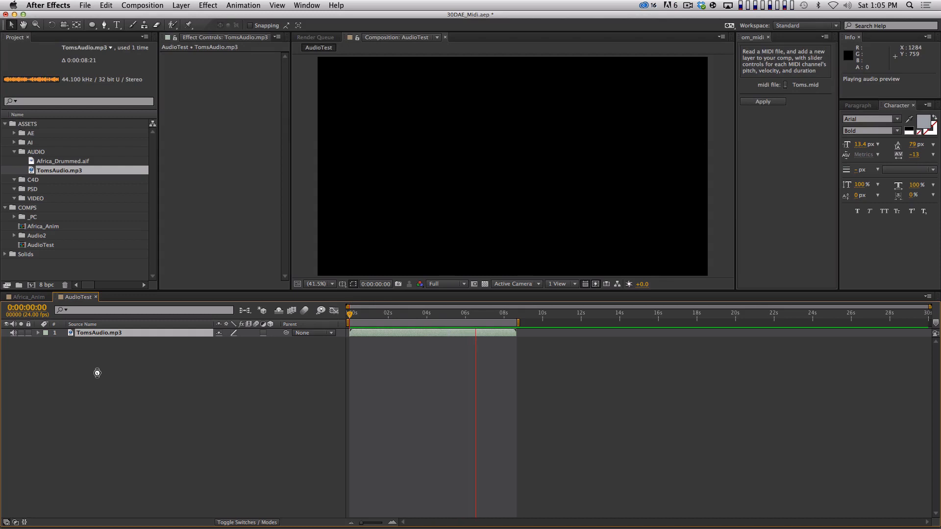
click(97, 373)
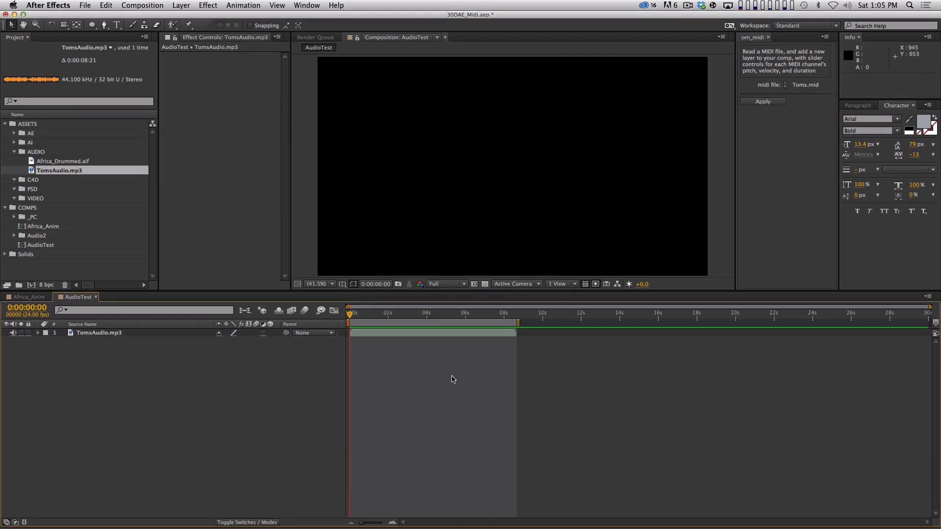
click(187, 333)
key(l)
key(l)
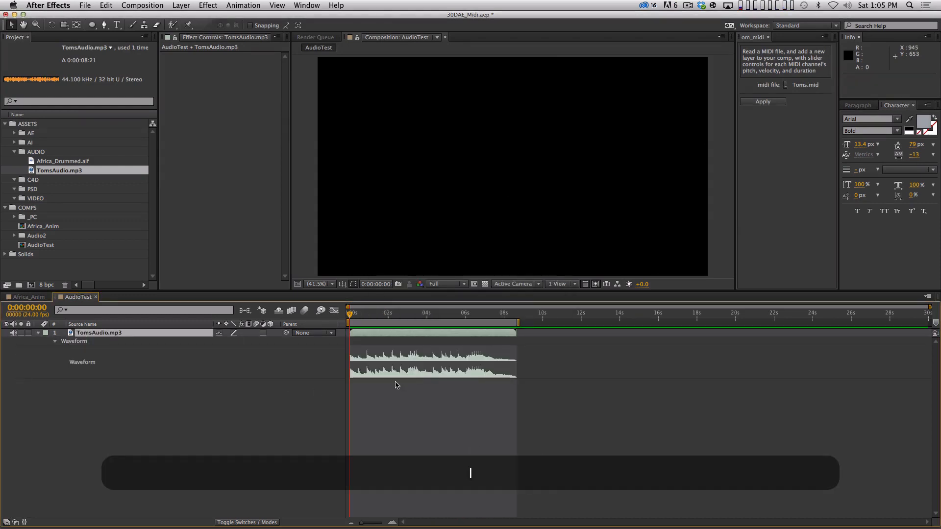
key(equal)
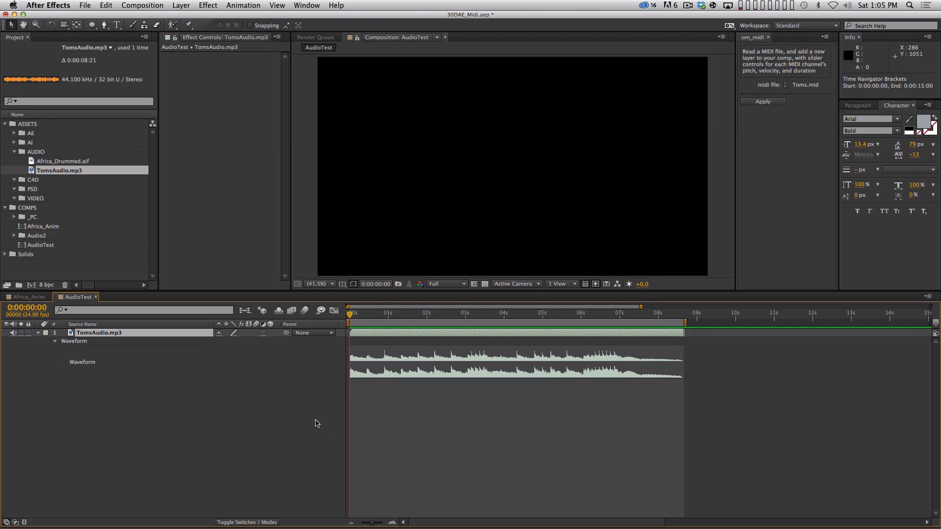
mouse_move(353, 314)
mouse_down()
mouse_move(616, 309)
mouse_move(356, 334)
mouse_move(341, 316)
mouse_up()
click(304, 397)
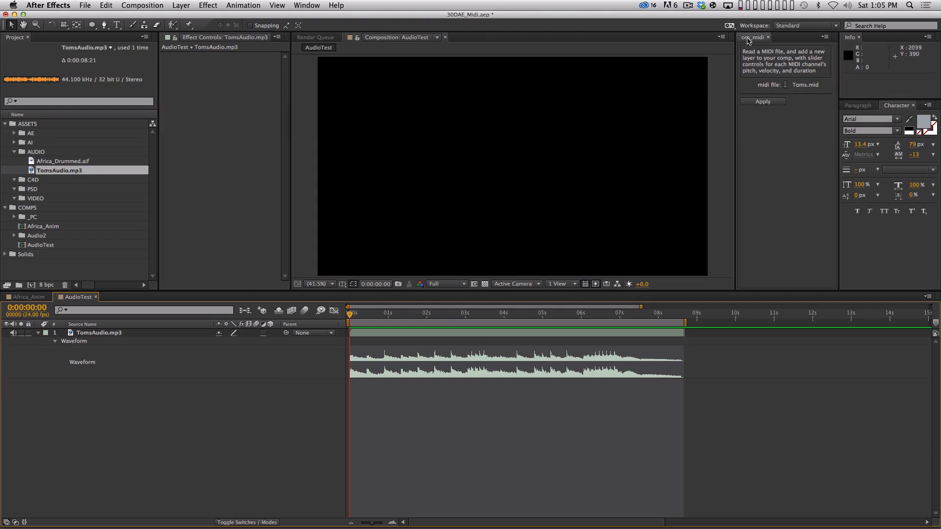
Step: Choose TomsAudioMidi.mid from the DEMO folder as the om_midi file and apply it to the AudioTest composition
click(785, 88)
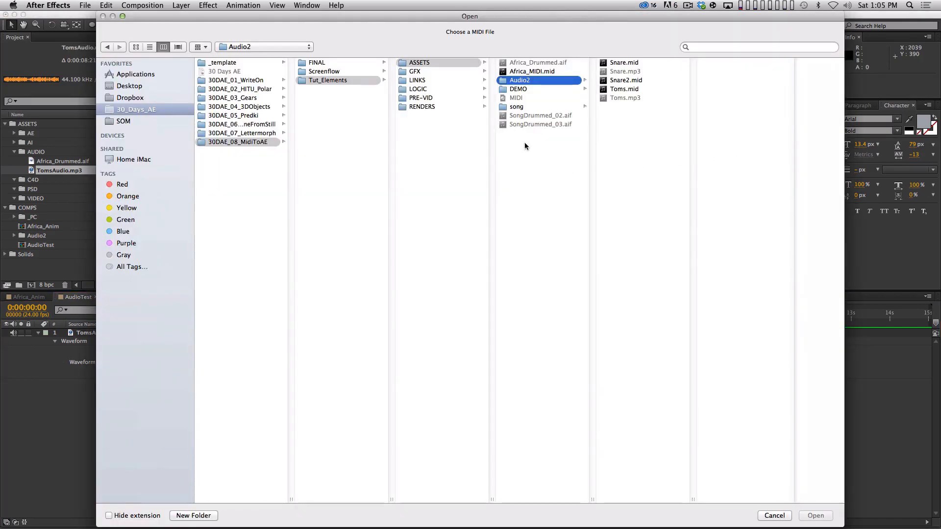
click(530, 90)
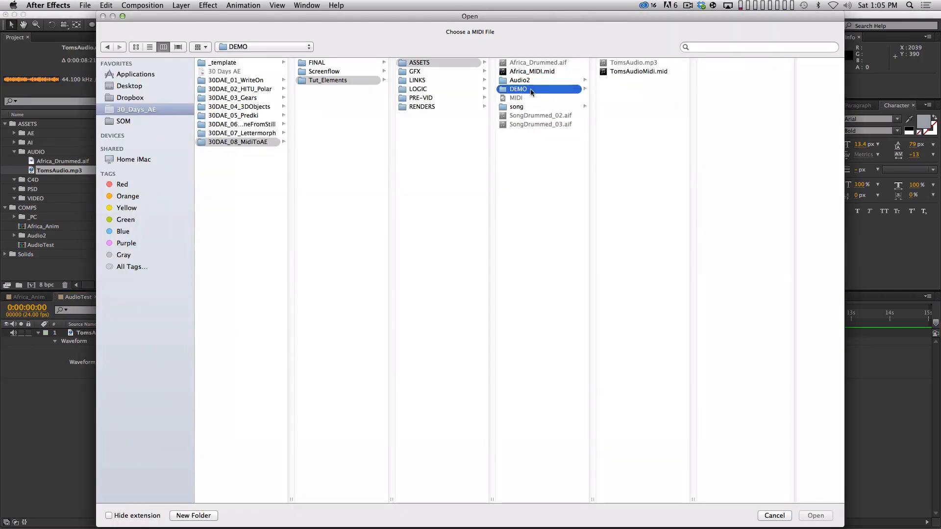
click(637, 72)
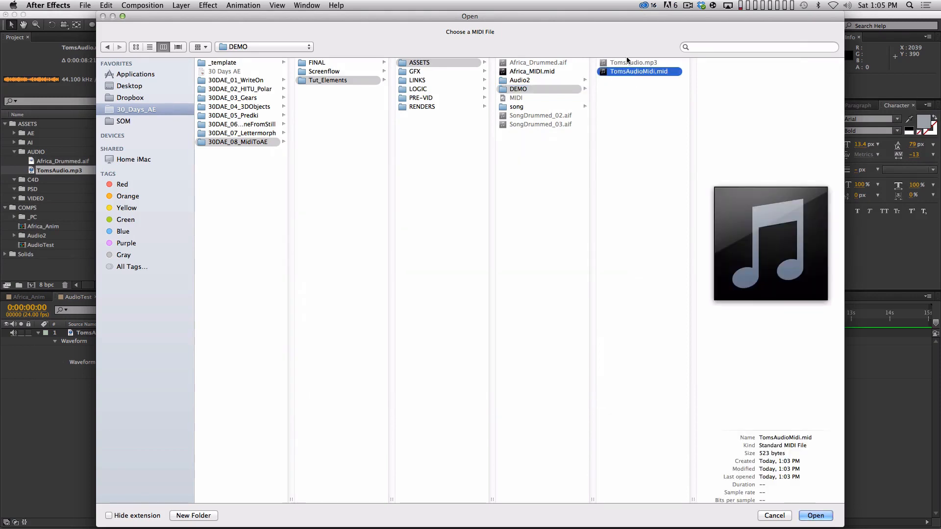
key(Return)
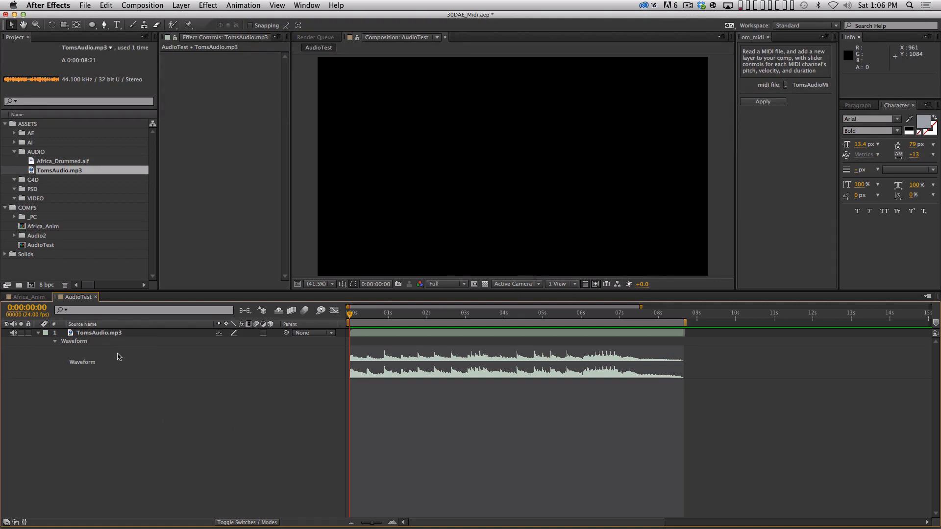
drag(213, 444, 80, 340)
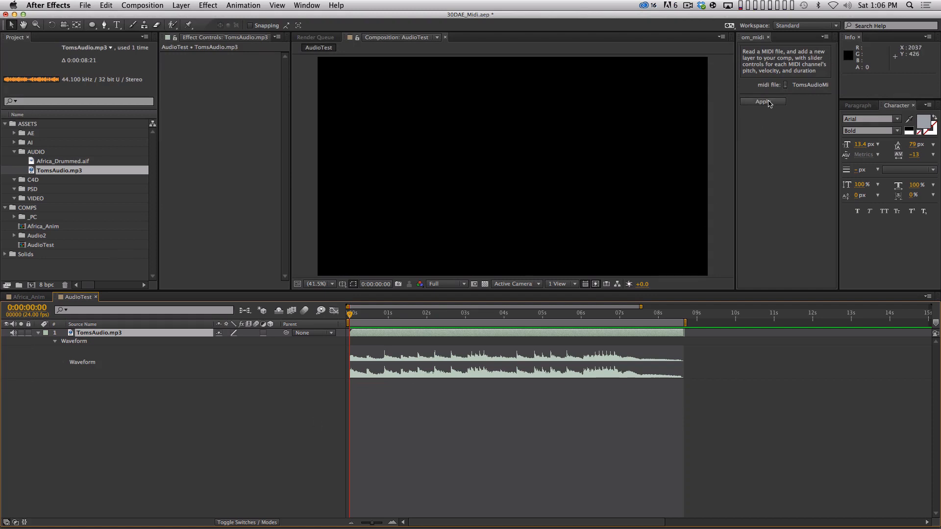
click(763, 101)
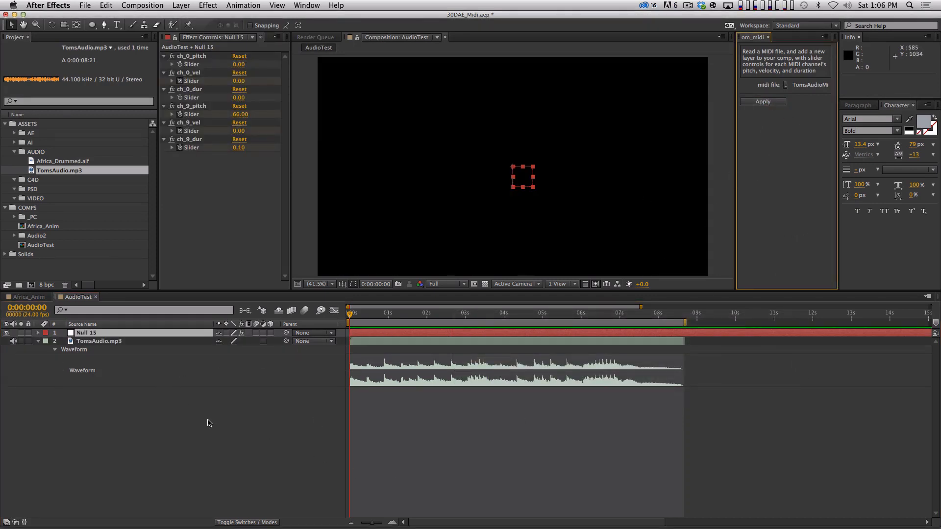
Step: Rename the null layer made by om_midi to midi
click(209, 423)
click(120, 335)
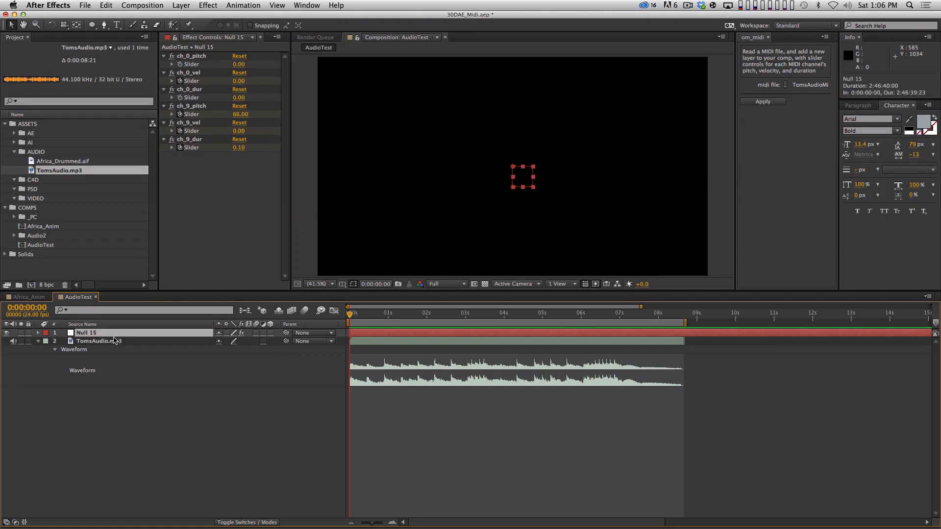
key(Return)
text(midi)
key(Return)
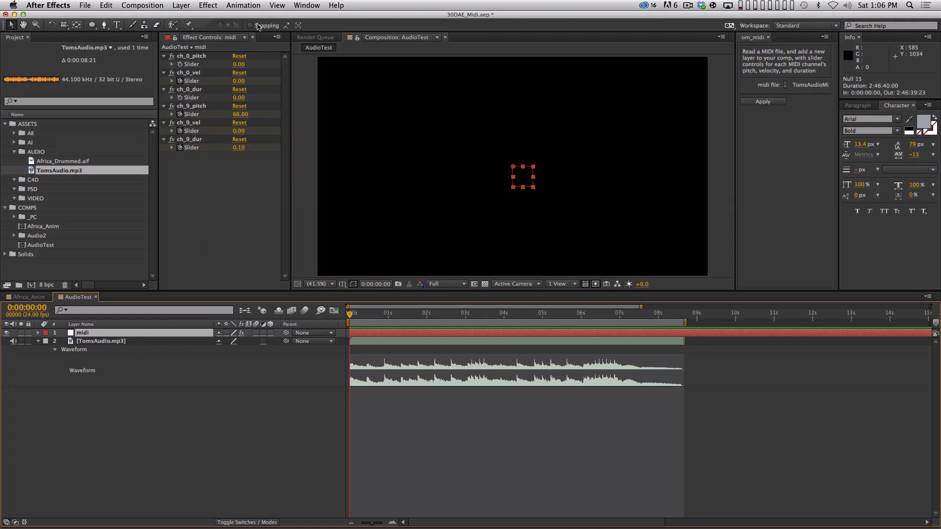
Step: Look up Slider Control among the Expression Controls effects
click(208, 5)
mouse_move(255, 119)
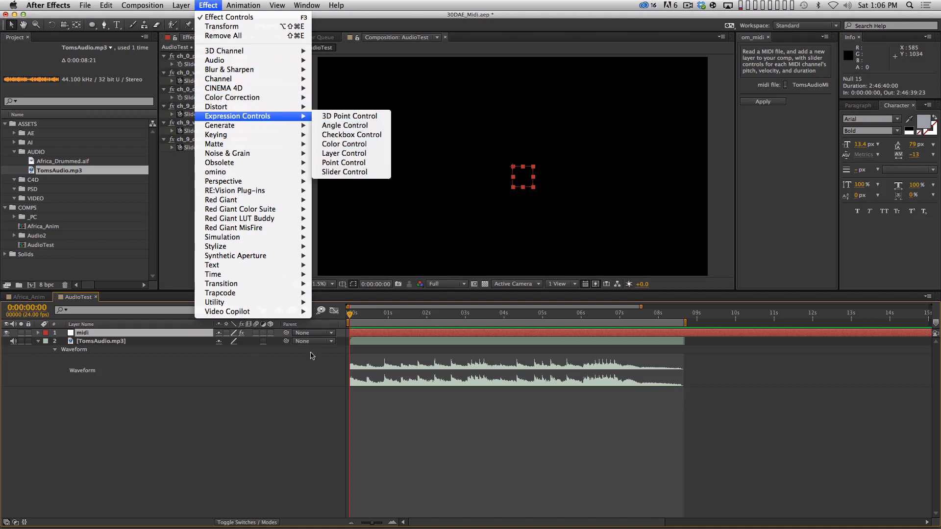
click(353, 173)
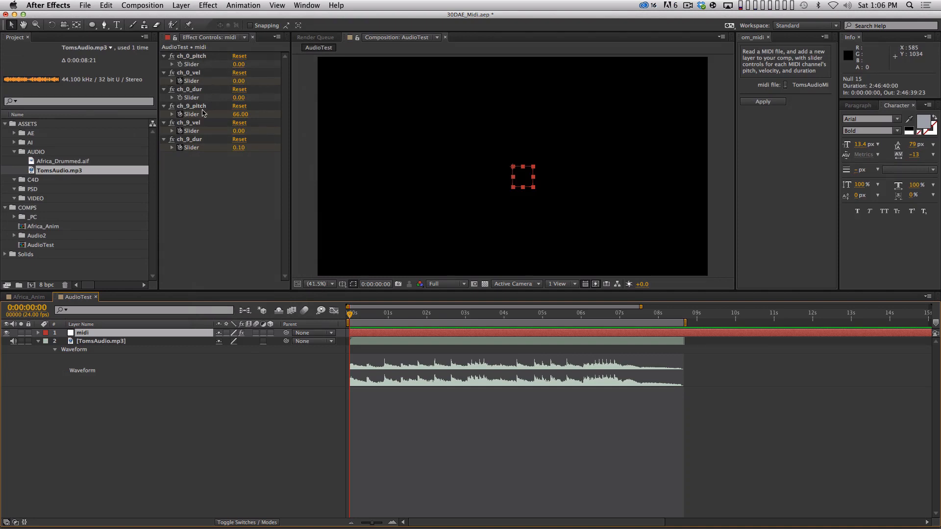
Step: Reveal the midi layer's keyframes and preview the audio to compare them with the waveform
click(209, 411)
click(124, 334)
key(u)
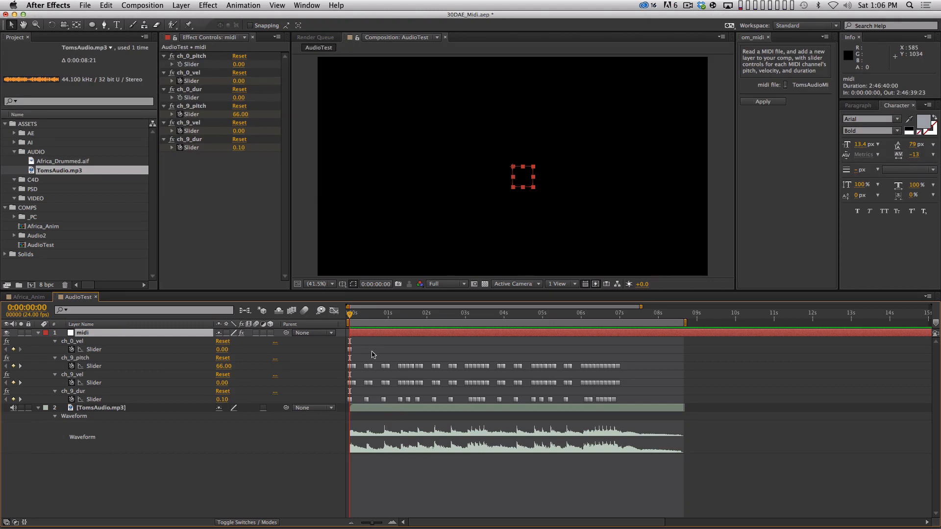
key(equal)
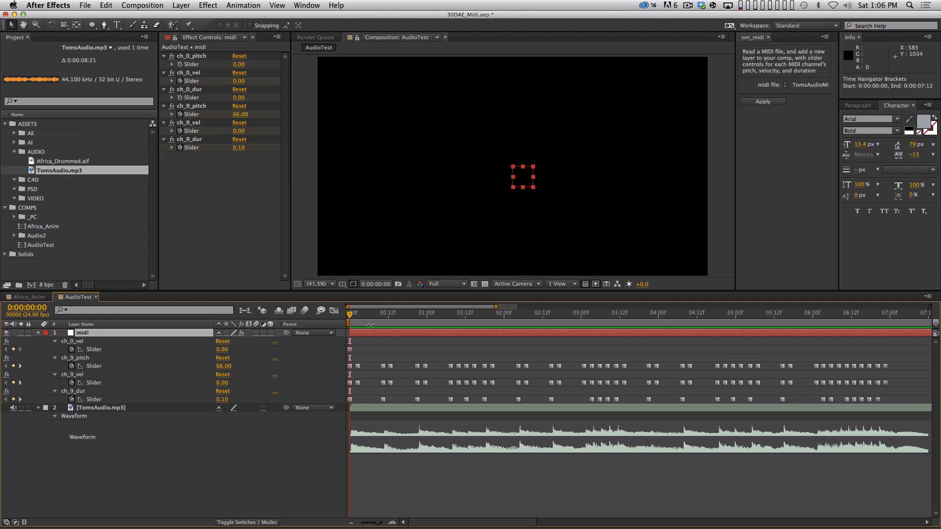
key(KP_Decimal)
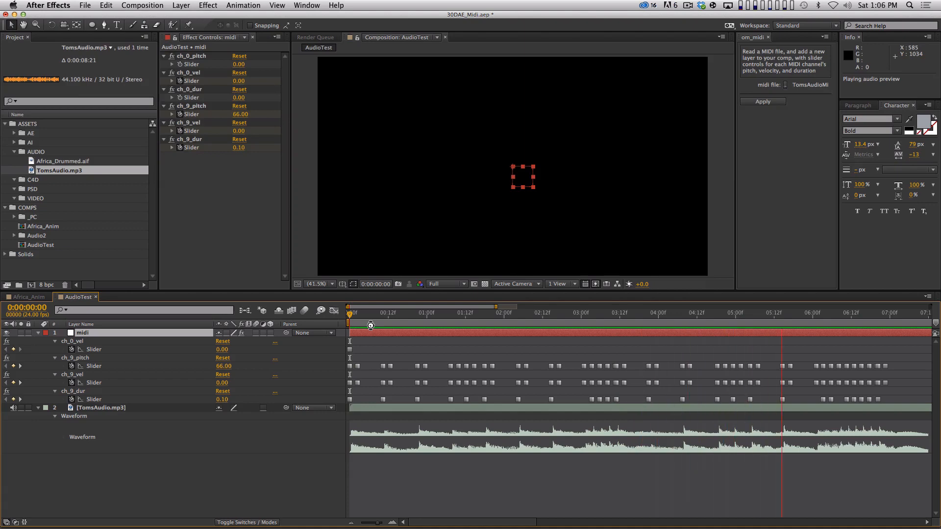
key(space)
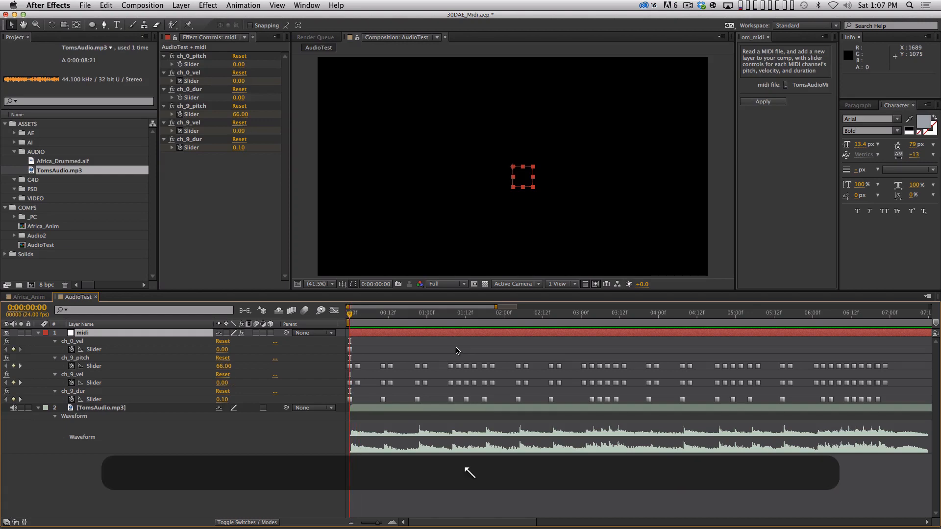
Step: Check the AudioTest composition settings and preview the audio from 0:00:06:01 against the midi keyframes
key(super+k)
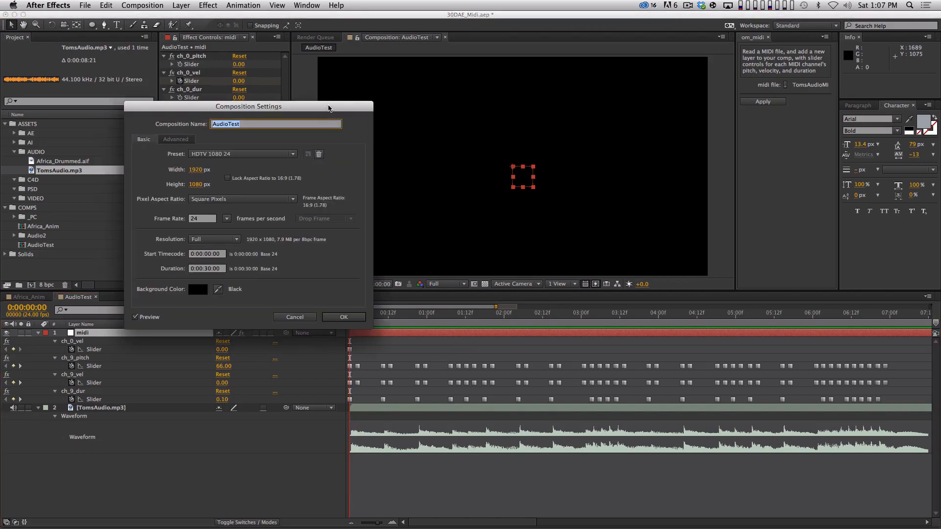
key(Escape)
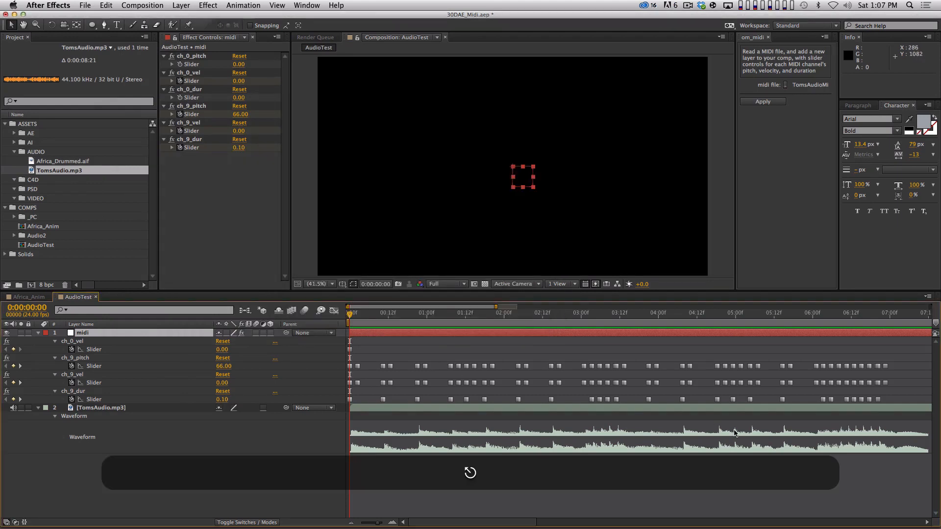
click(815, 313)
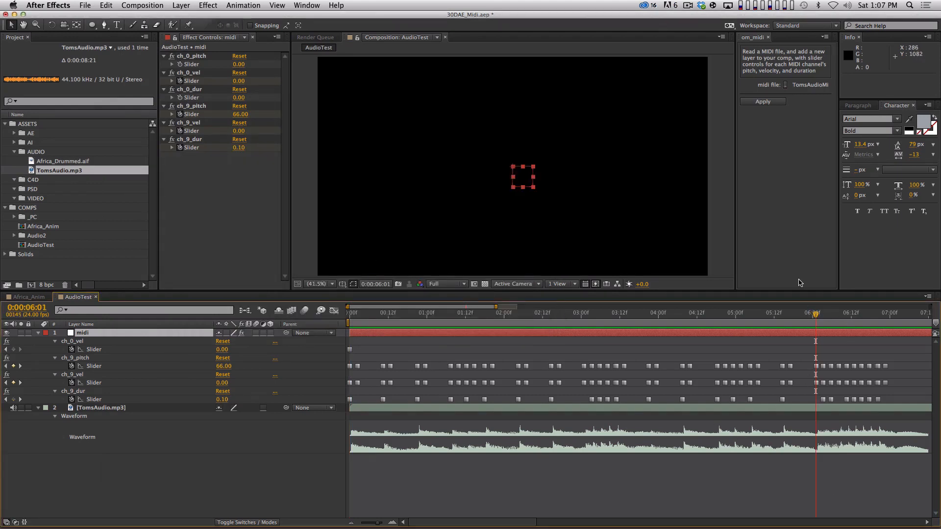
key(KP_Decimal)
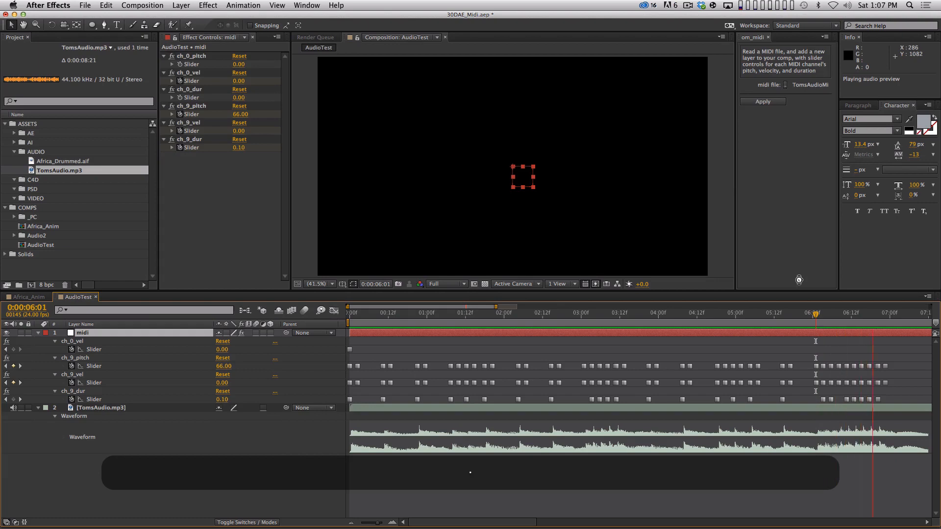
key(space)
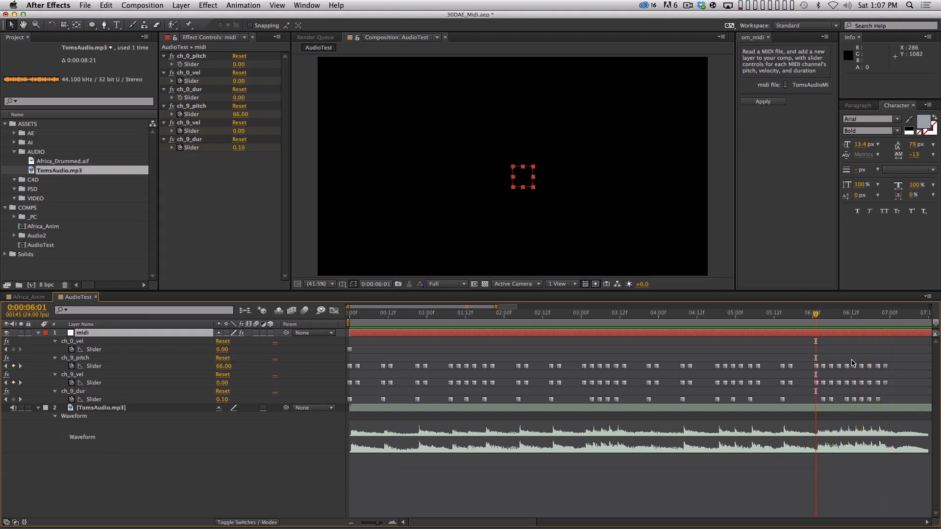
key(equal)
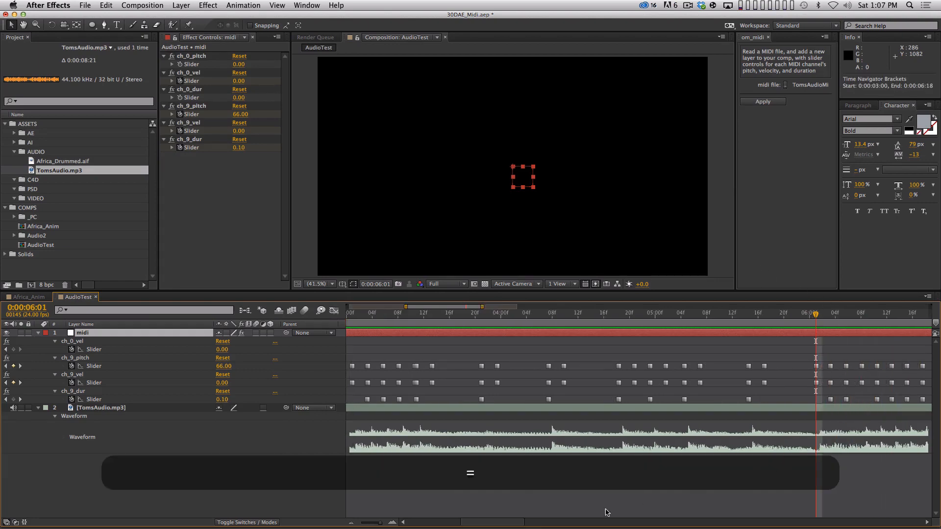
Step: Switch to Logic Pro X and examine the full sequence of Drum2 notes in the Piano Roll
key(super+Tab)
key(super+Tab)
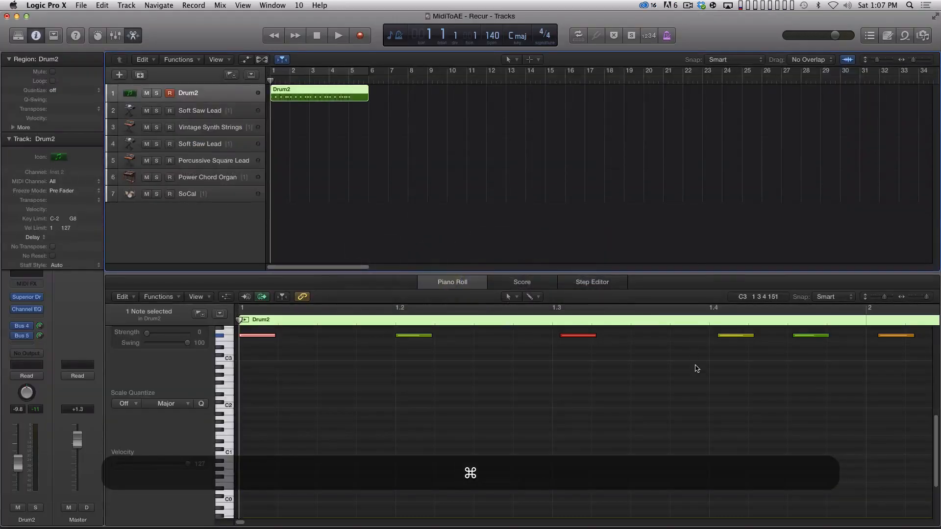
key(super+Left)
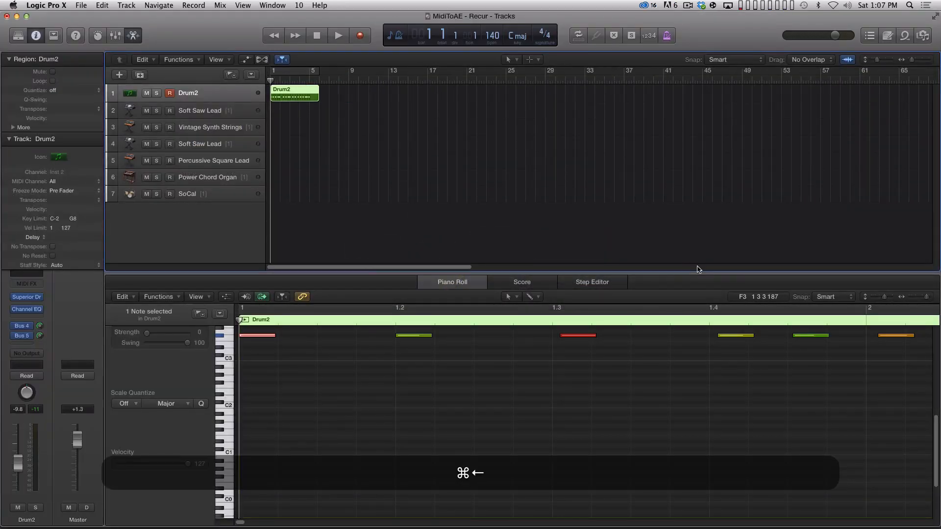
click(466, 388)
key(super+Left)
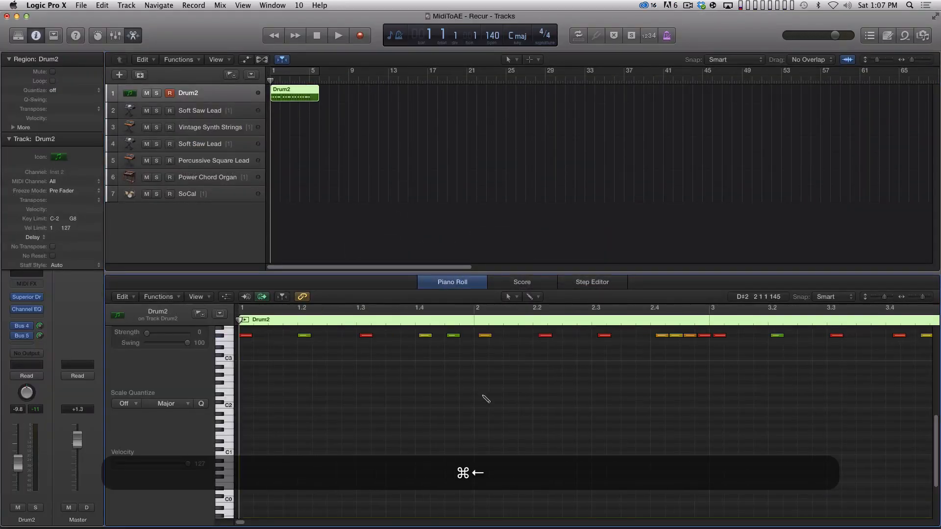
key(super+Left)
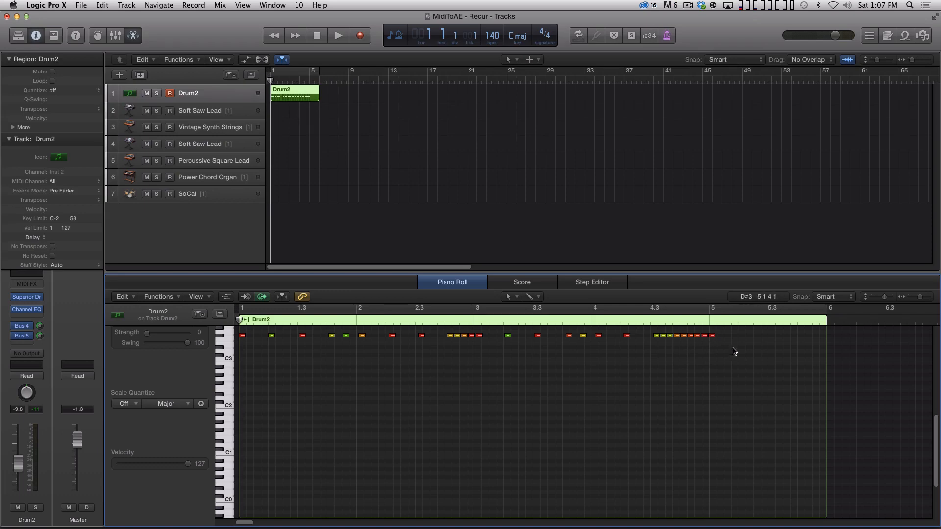
drag(732, 353, 649, 335)
Step: Return to After Effects and compare the midi keyframes around 0:00:06:10 with the audio waveform peaks
key(super+Tab)
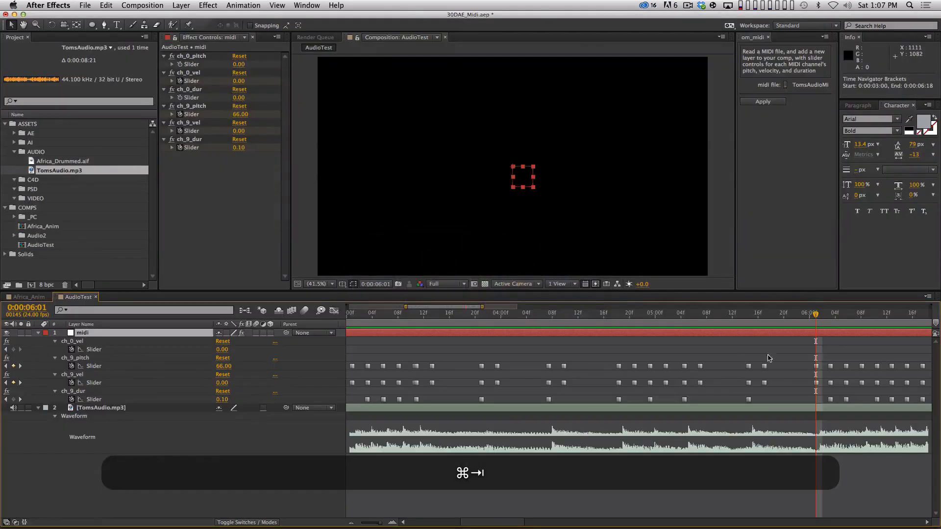
scroll(686, 402, right, 5)
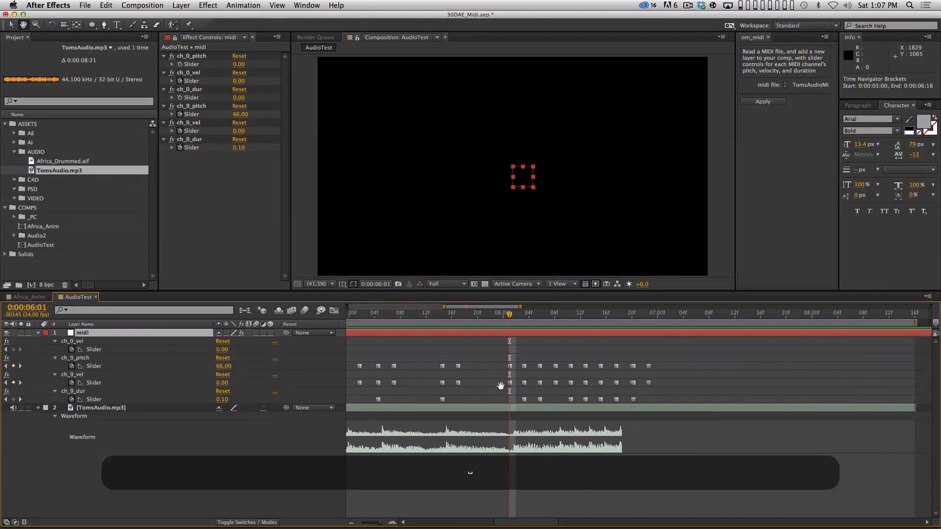
drag(496, 358, 573, 370)
click(577, 361)
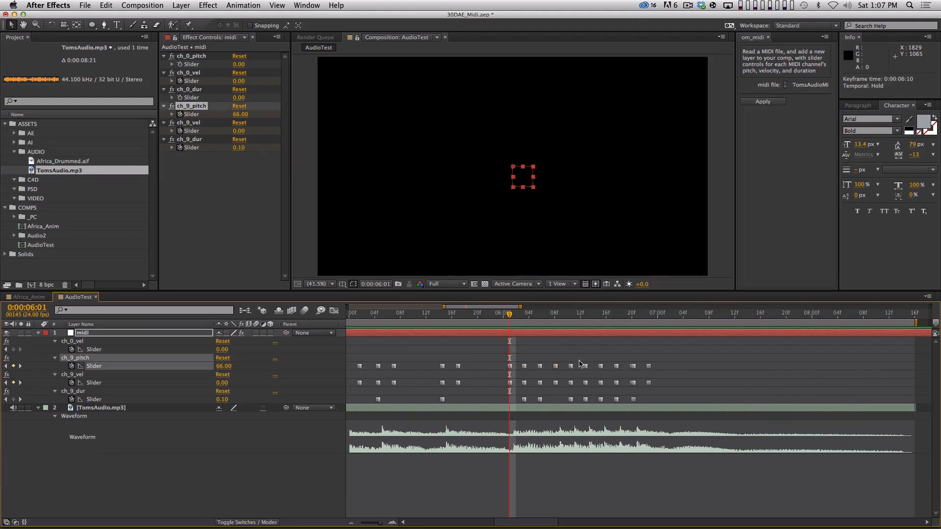
click(570, 315)
key(equal)
key(equal)
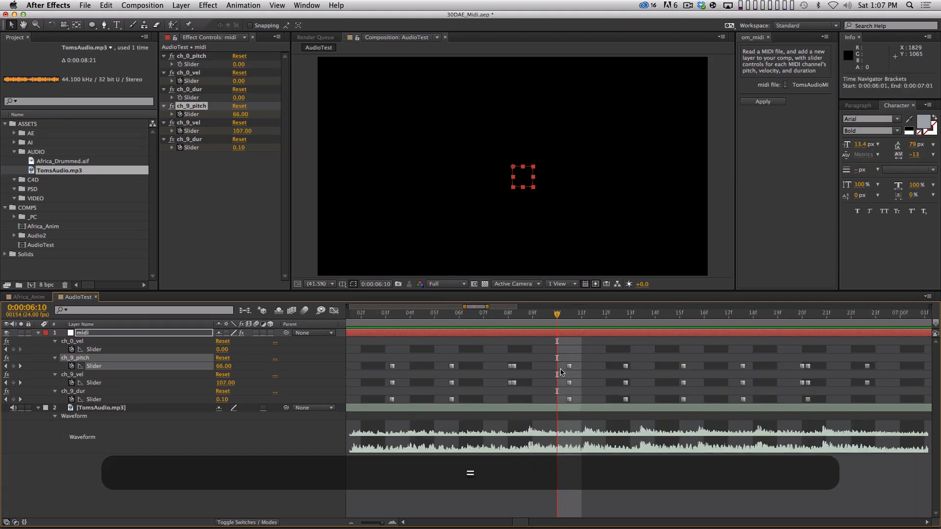
key(minus)
key(equal)
key(minus)
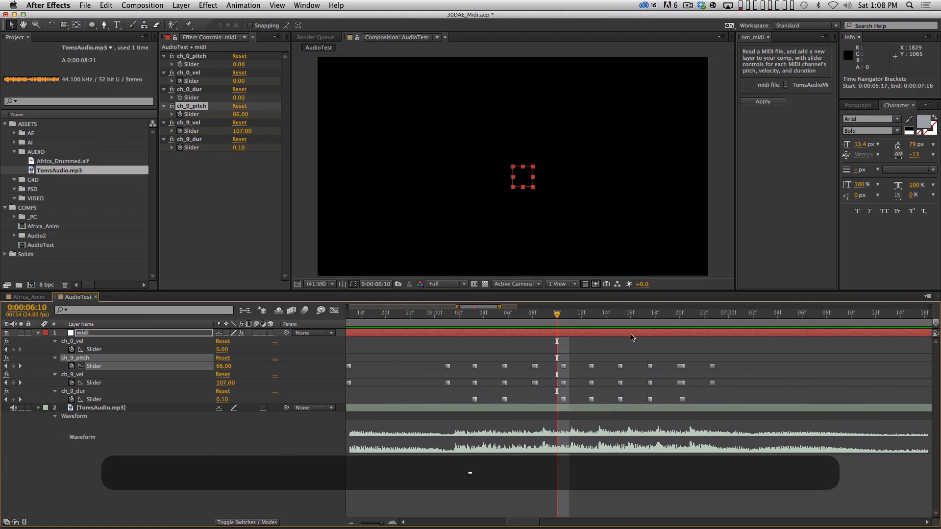
Step: Check the alignment of the final keyframes with the waveform at 0:00:06:20, and view the stretch from 0:00:05:23
mouse_move(686, 319)
mouse_down()
mouse_move(702, 319)
mouse_move(680, 326)
mouse_move(713, 324)
mouse_move(655, 316)
mouse_move(688, 314)
mouse_up()
key(equal)
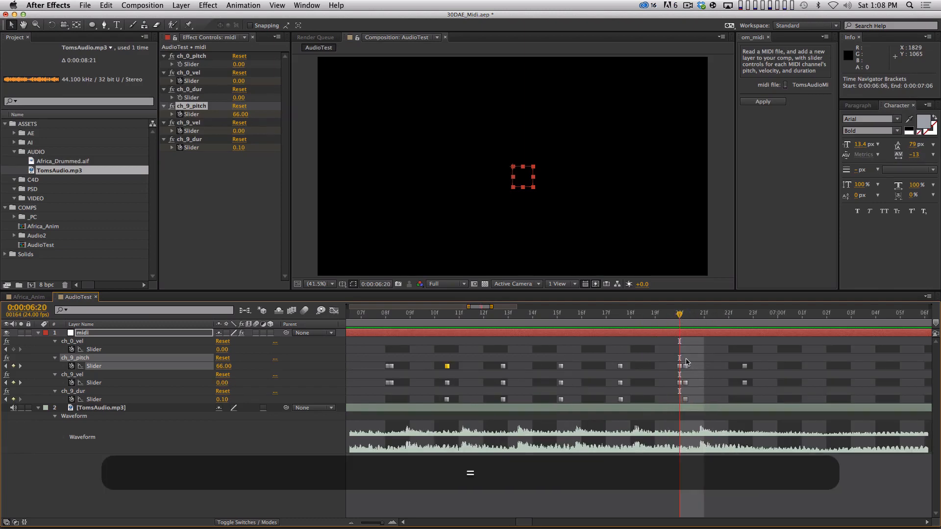
key(minus)
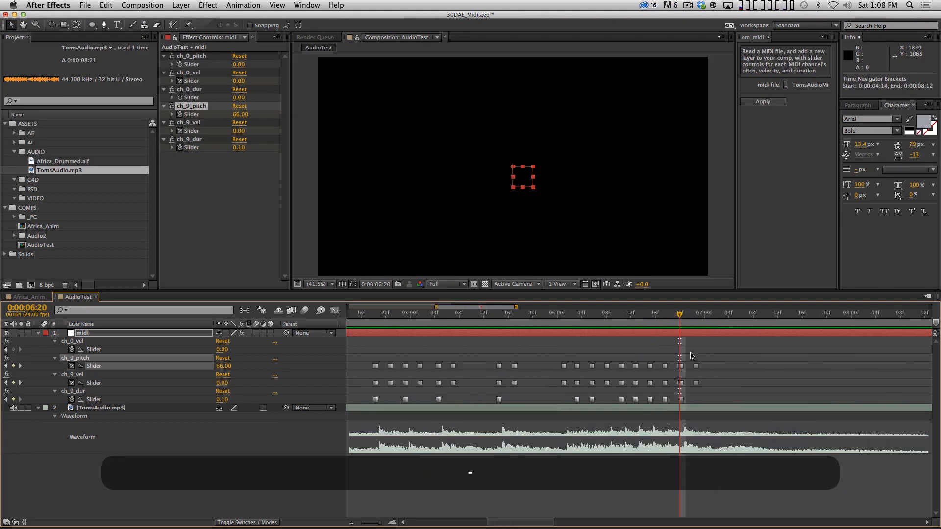
click(551, 316)
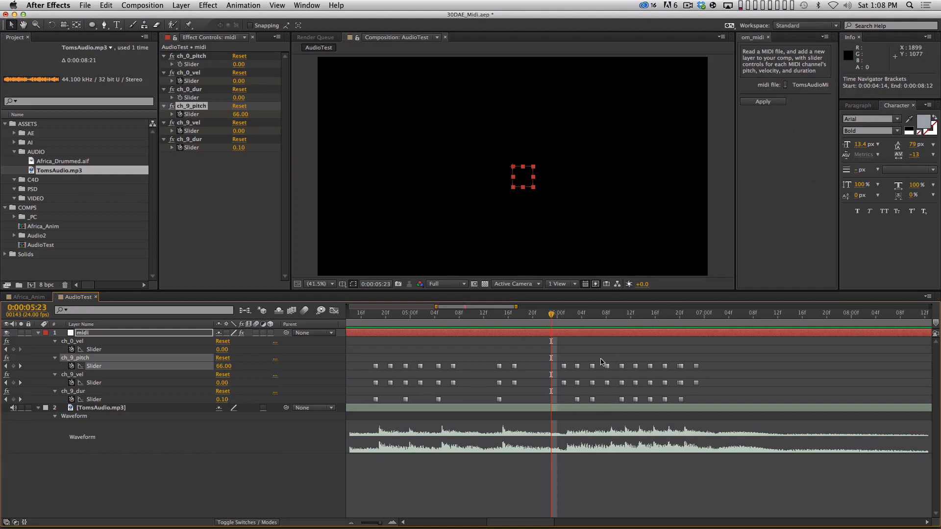
key(minus)
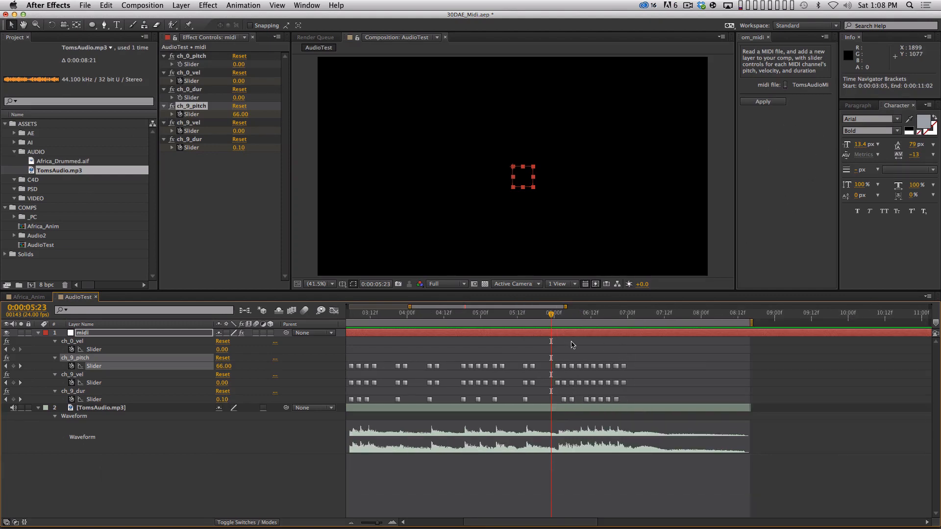
Step: Preview the AudioTest audio from 0:00:00:00 and check the first ch_9 keyframes against the waveform
drag(552, 316, 412, 350)
click(394, 347)
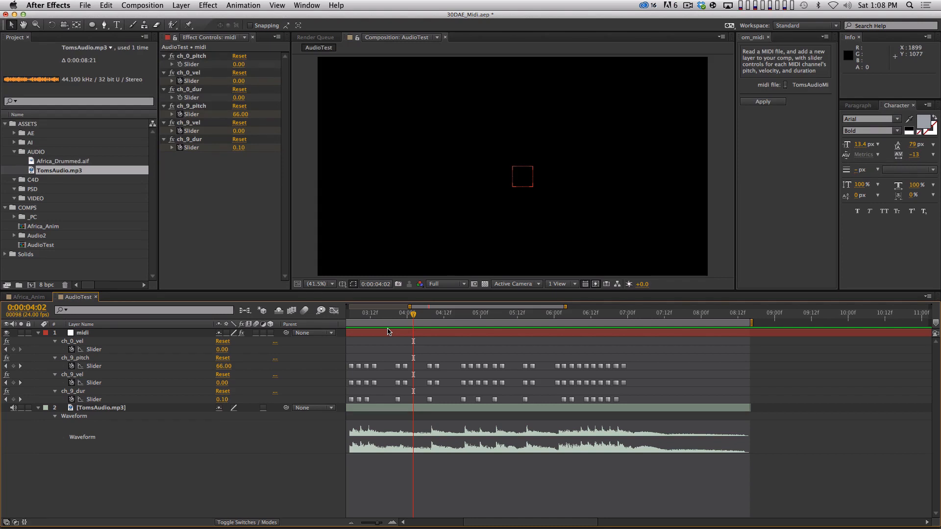
key(Home)
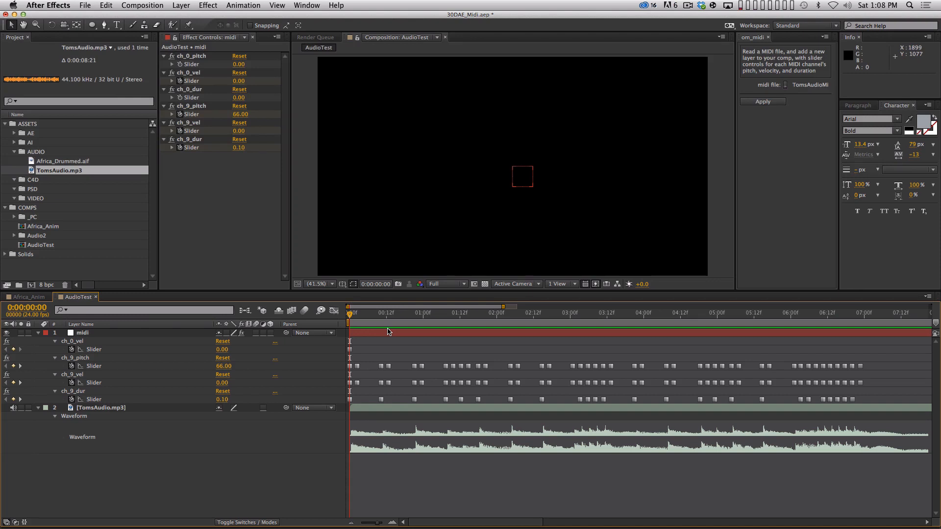
key(KP_Decimal)
key(space)
key(equal)
key(period)
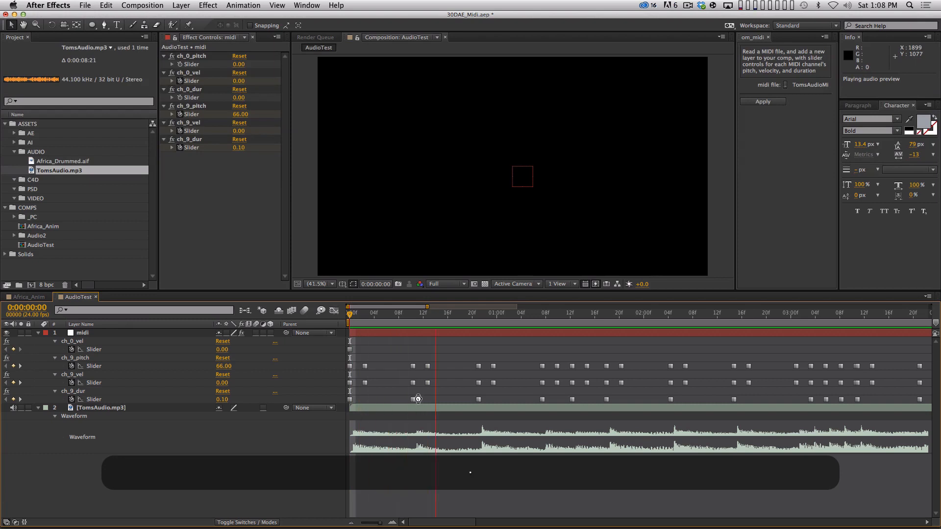
key(space)
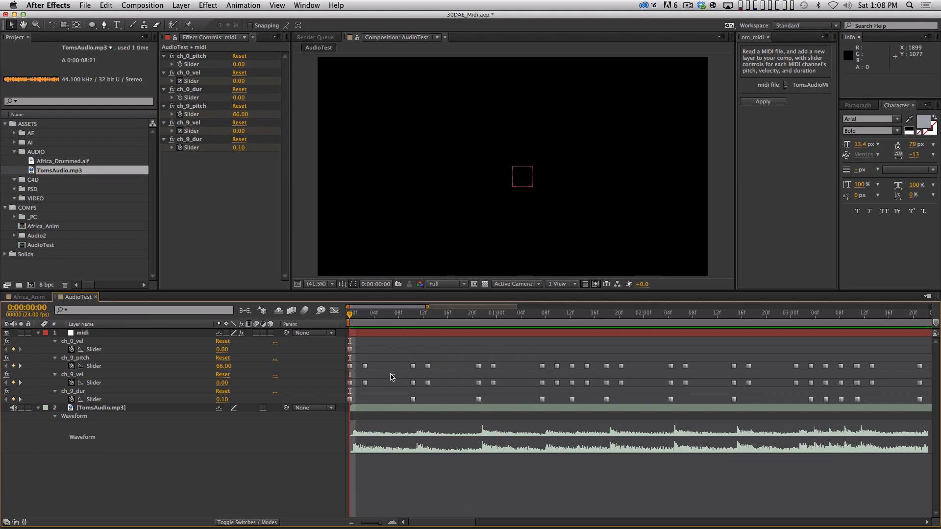
drag(493, 394, 342, 409)
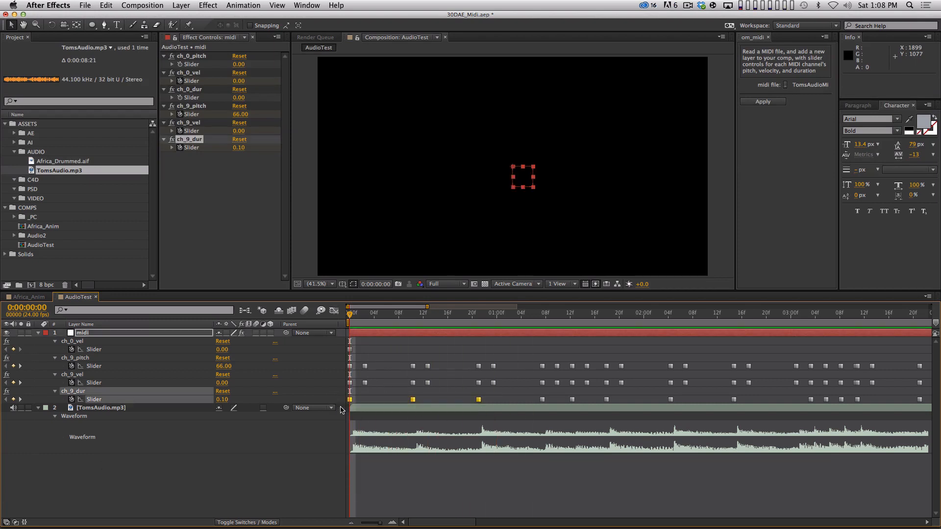
drag(511, 342, 353, 397)
click(382, 390)
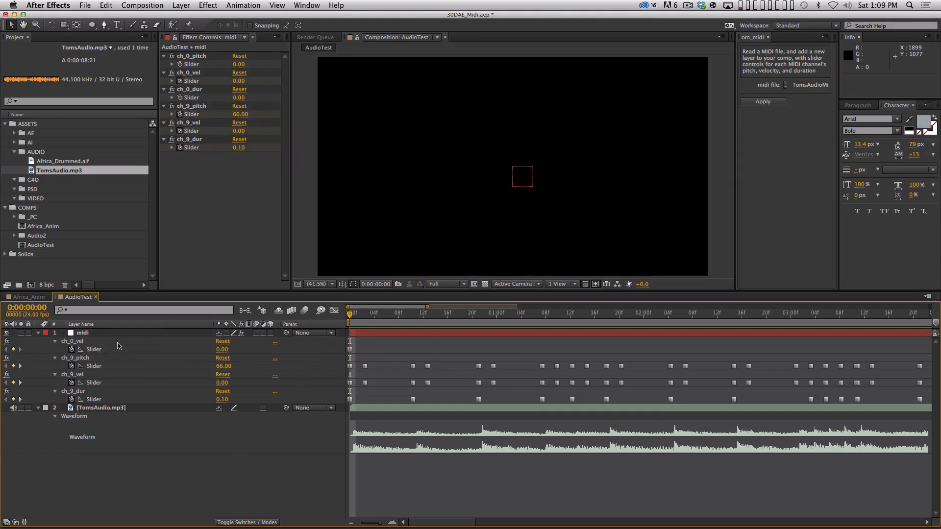
Step: Delete the ch_0_pitch, ch_0_vel and ch_0_dur effects from the midi layer
key(minus)
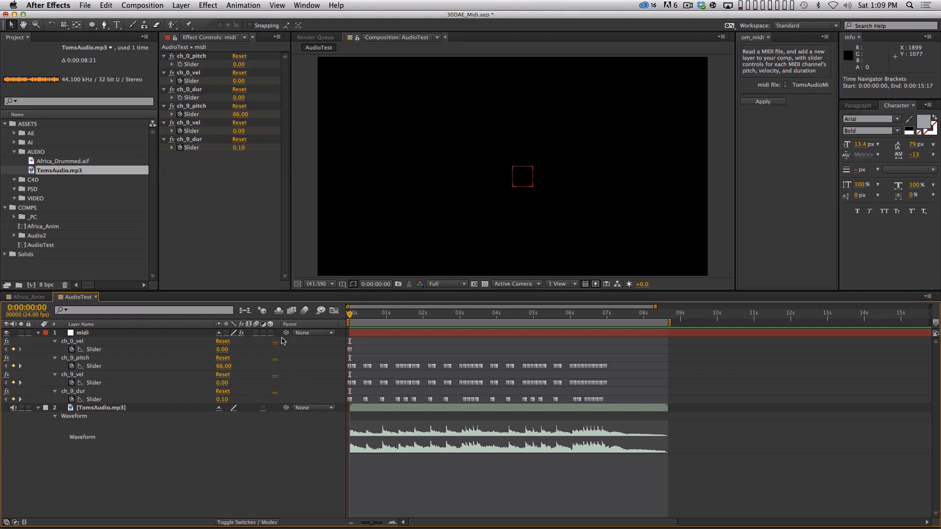
click(80, 342)
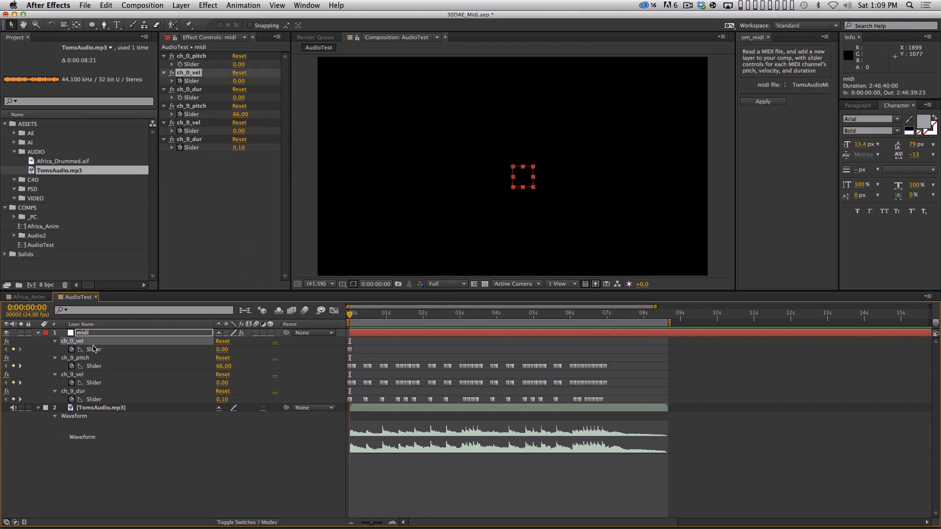
click(194, 56)
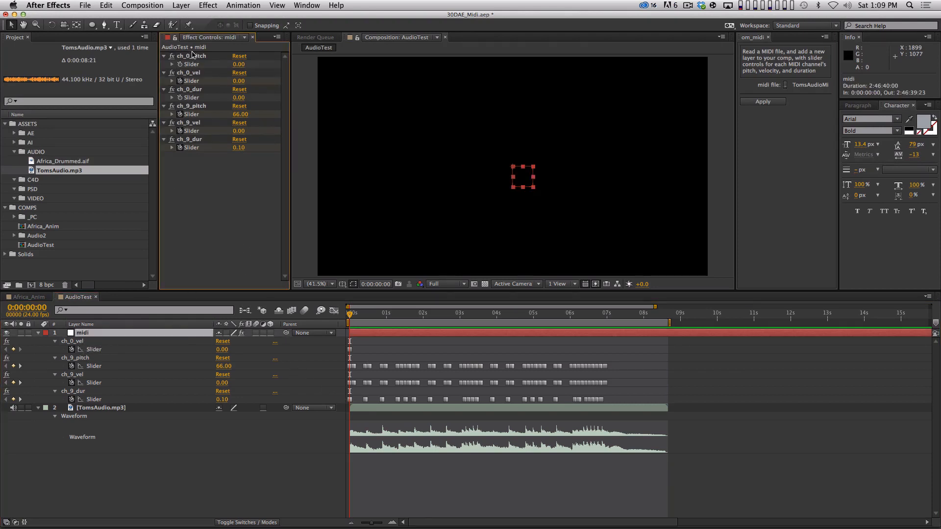
shift+click(194, 74)
shift+click(197, 91)
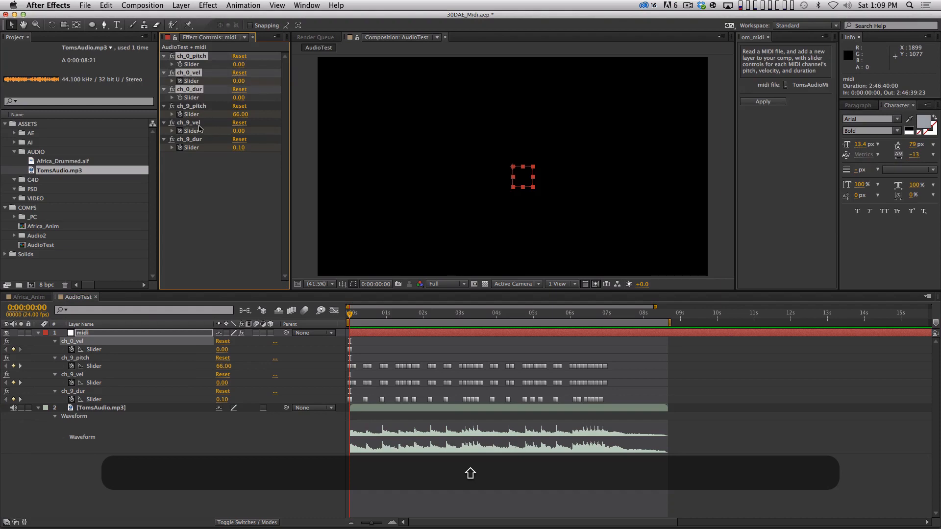
key(shift+BackSpace)
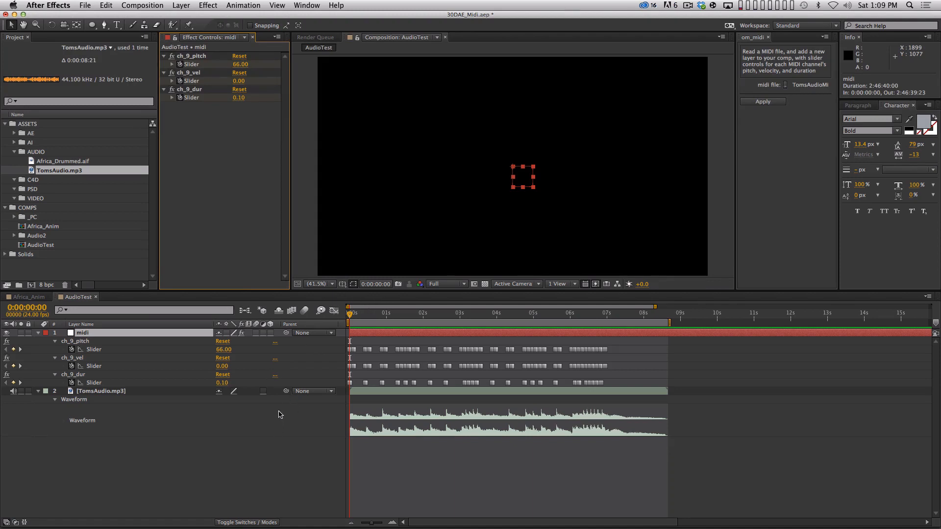
Step: Examine the value curves of the ch_9_vel, ch_9_pitch and ch_9_dur sliders in the Graph Editor
click(97, 366)
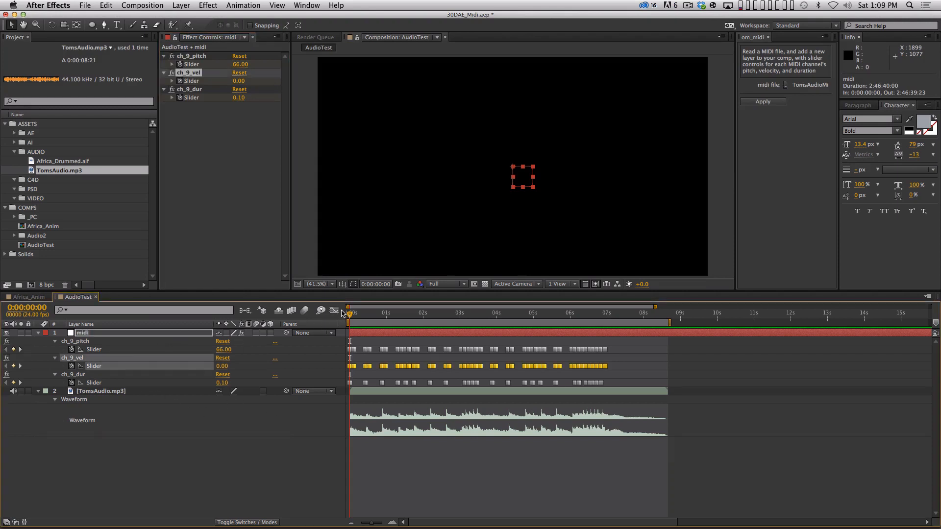
click(334, 310)
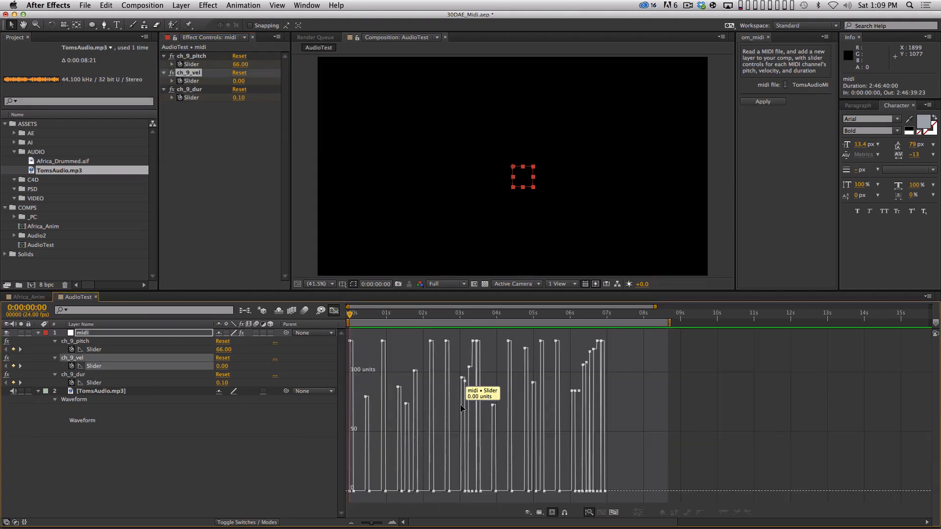
key(KP_Decimal)
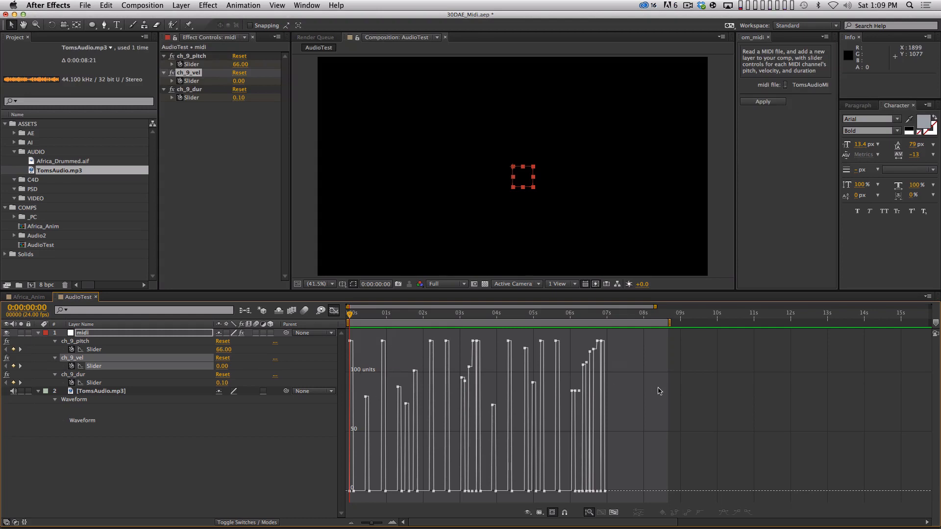
click(123, 349)
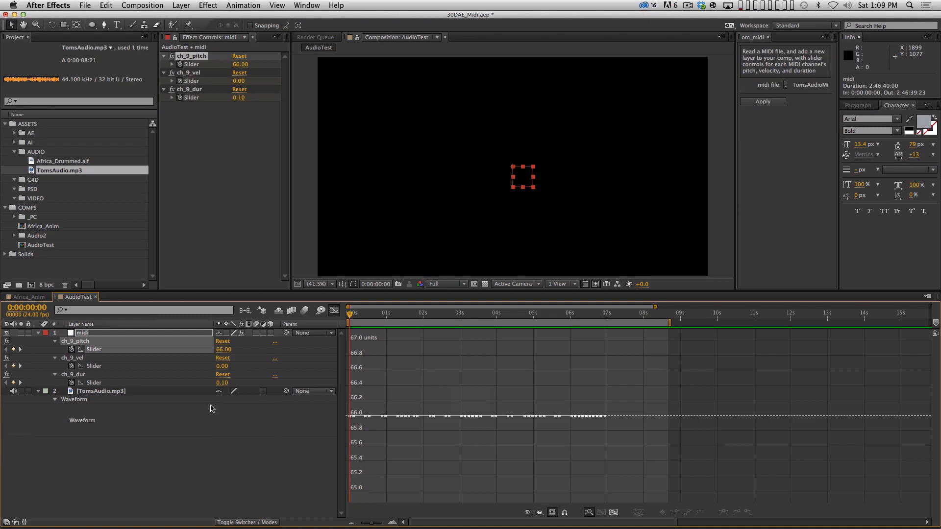
click(153, 384)
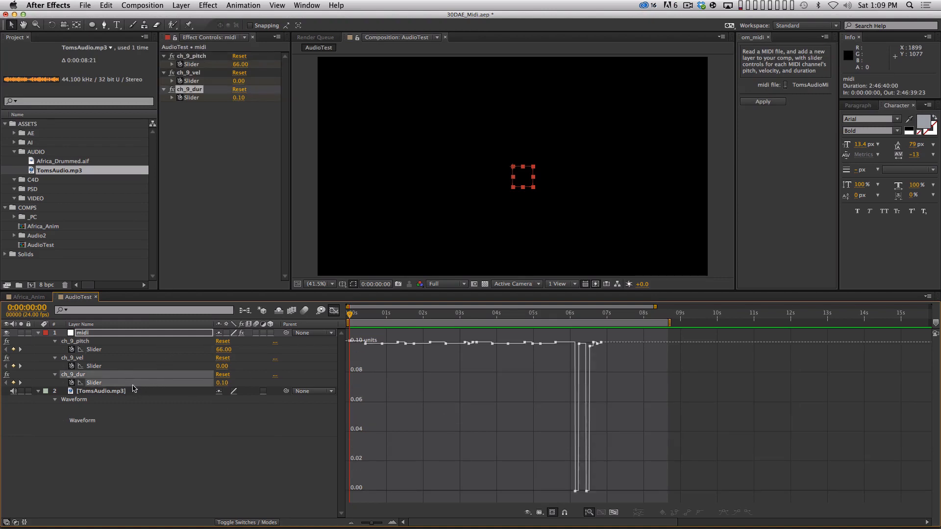
Step: Compare the ch_9 duration, velocity and pitch slider curves up close over the first four seconds of the Graph Editor
click(334, 311)
key(=)
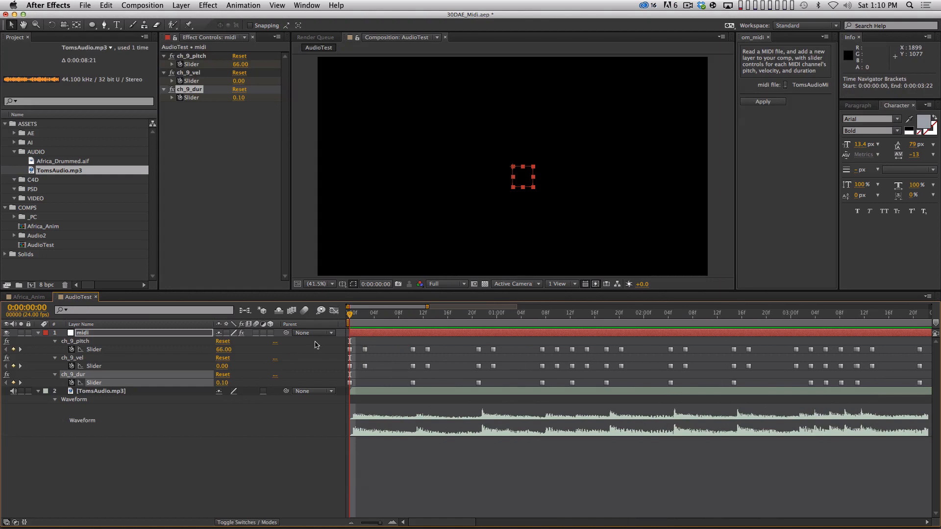
click(334, 311)
click(184, 427)
click(162, 385)
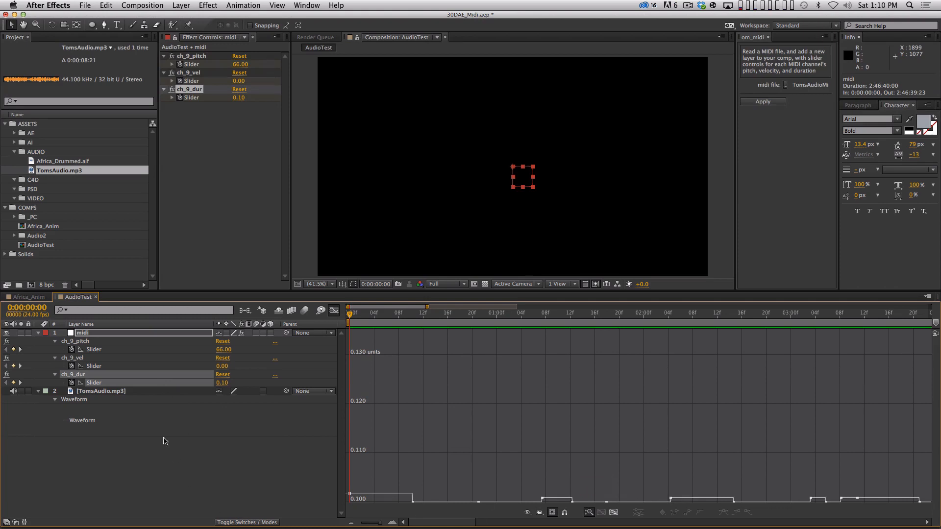
click(132, 366)
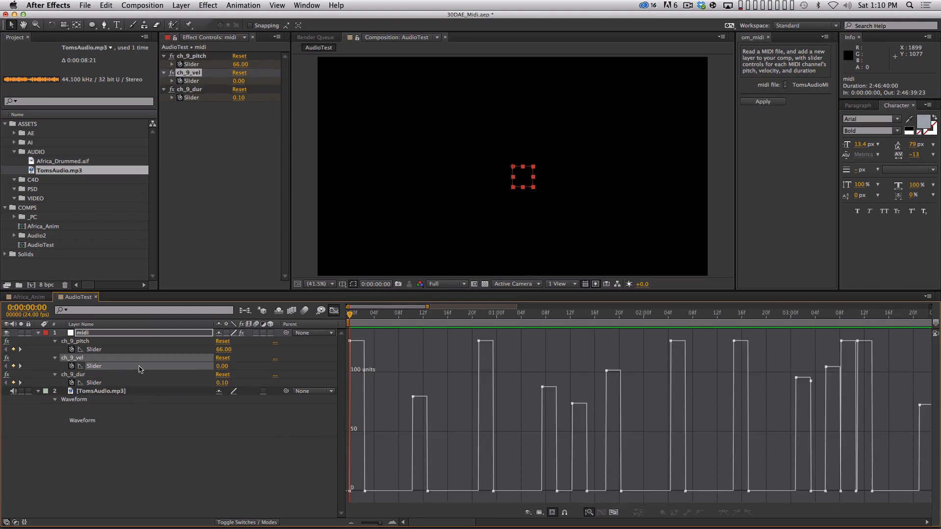
click(122, 383)
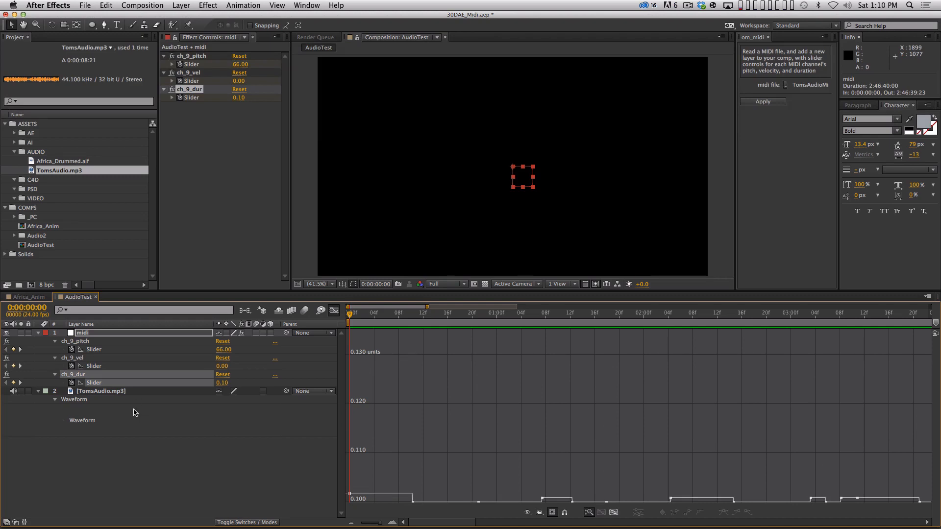
click(132, 365)
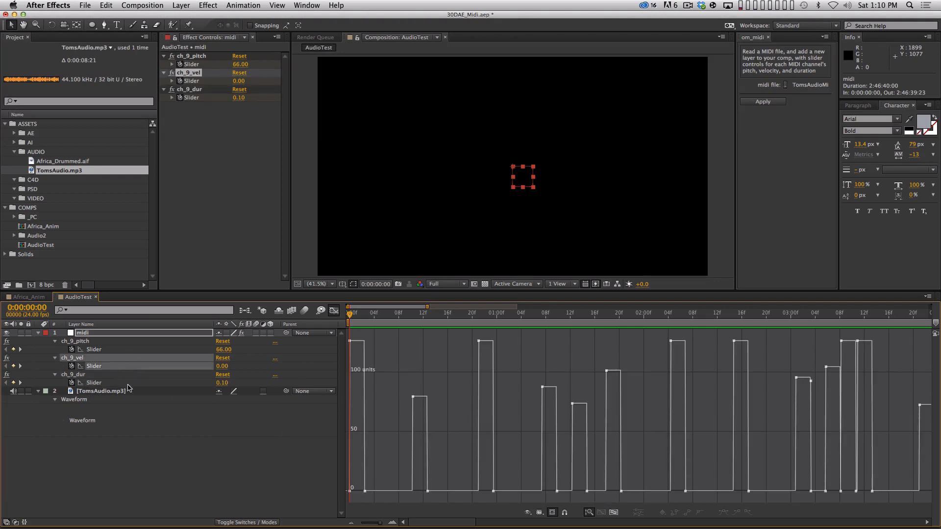
click(120, 351)
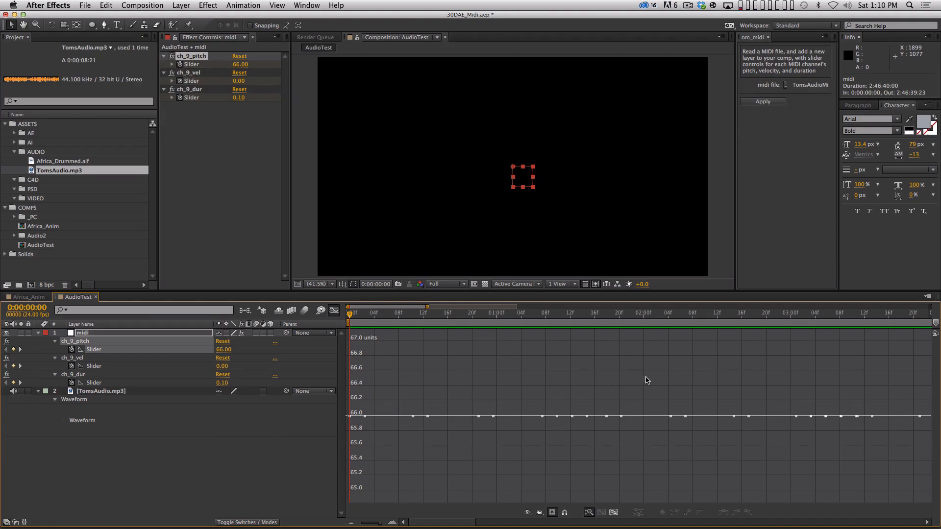
Step: Delete the ch_9_pitch effect from the midi layer and return the timeline to the layer bar view
click(190, 458)
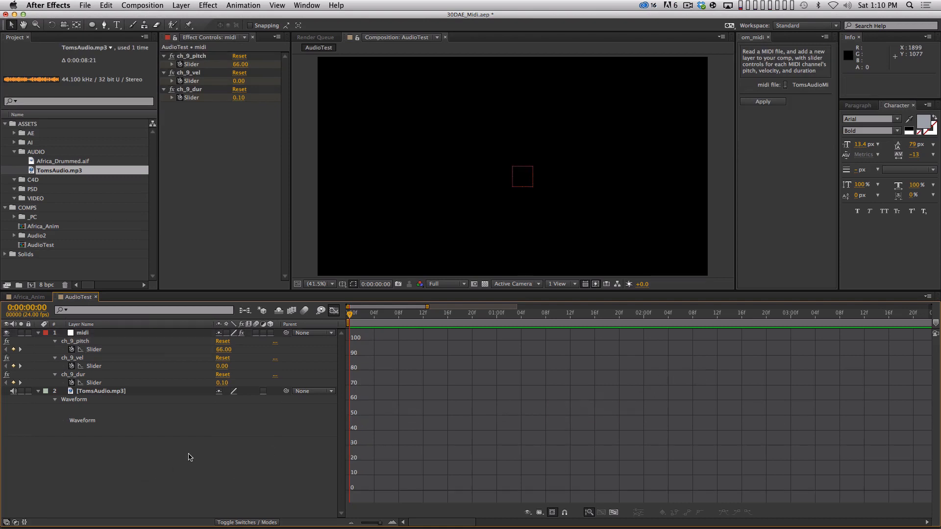
click(139, 349)
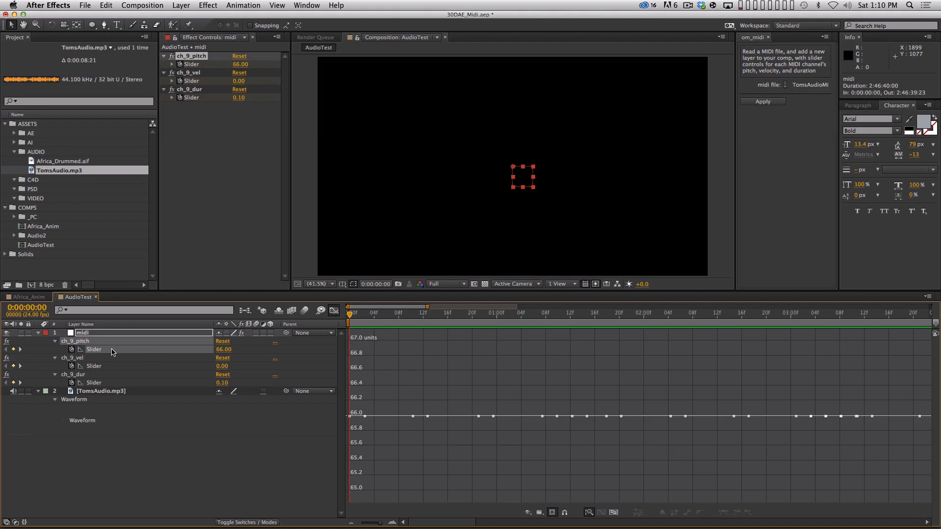
key(BackSpace)
click(334, 310)
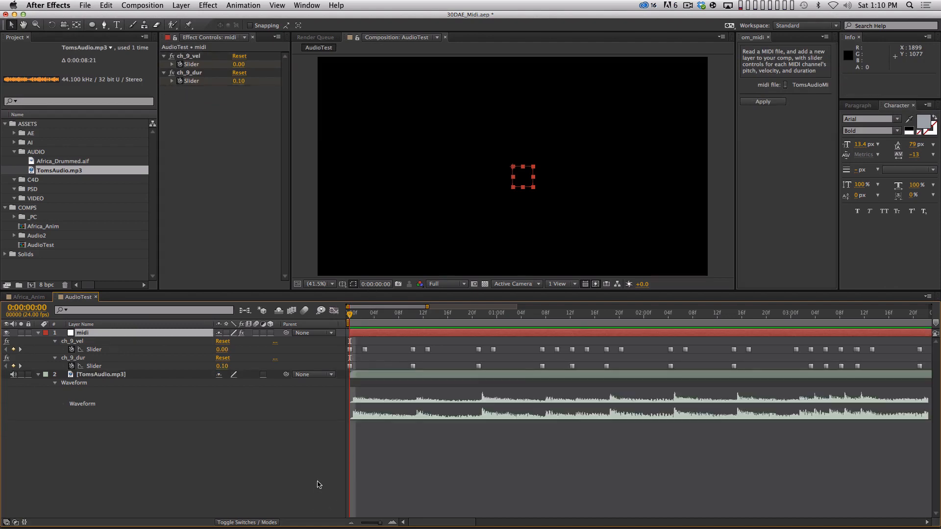
key(minus)
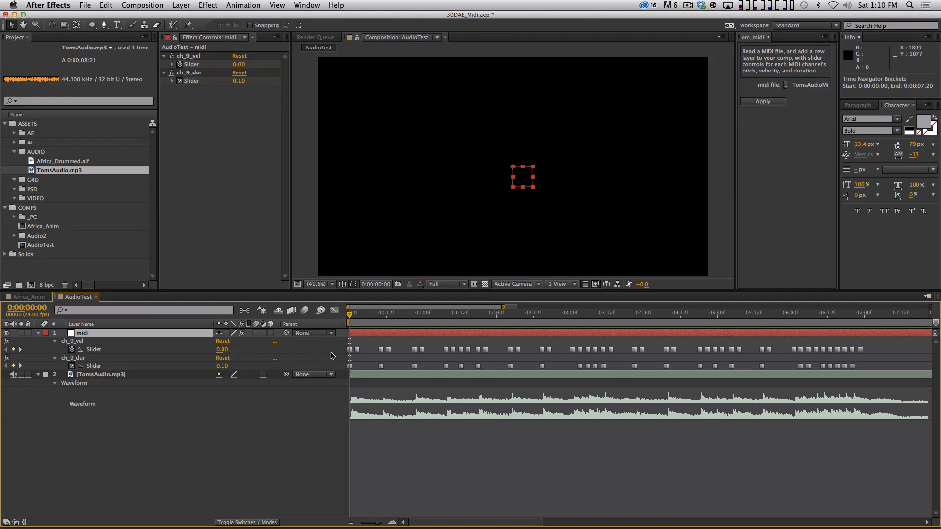
Step: Preview the AudioTest audio from the start with all ch_9_dur keyframes selected
click(151, 367)
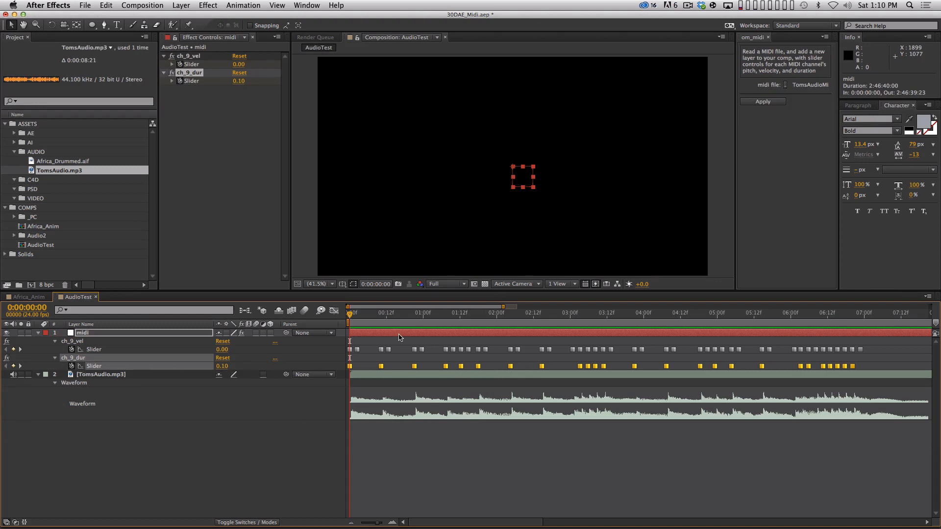
key(KP_Decimal)
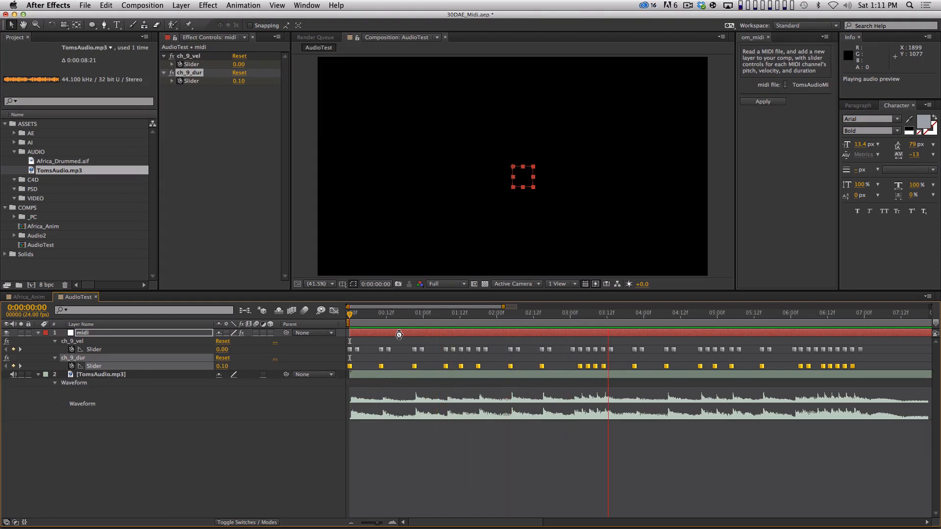
key(space)
Step: Compare the ch_9_dur keyframes around 0:00:03:01 to 0:00:03:09 with the waveform up close
click(598, 317)
key(equal)
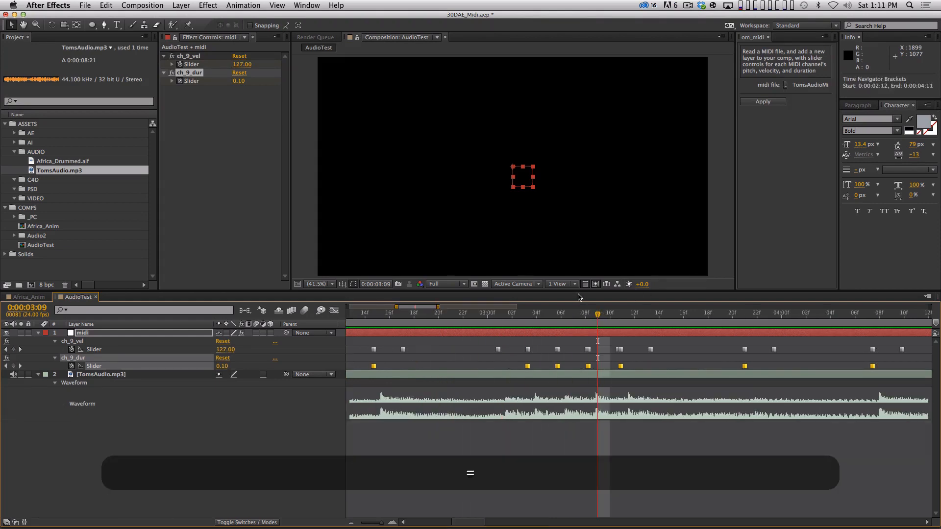
drag(510, 363, 639, 376)
mouse_move(517, 320)
mouse_down()
mouse_move(502, 316)
mouse_move(535, 316)
mouse_move(492, 329)
mouse_move(500, 327)
mouse_up()
click(505, 390)
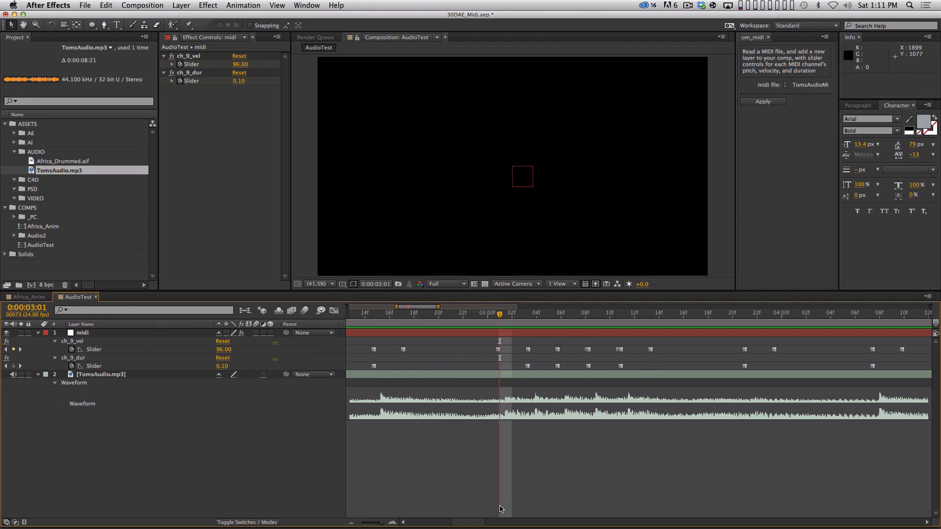
drag(470, 521, 476, 521)
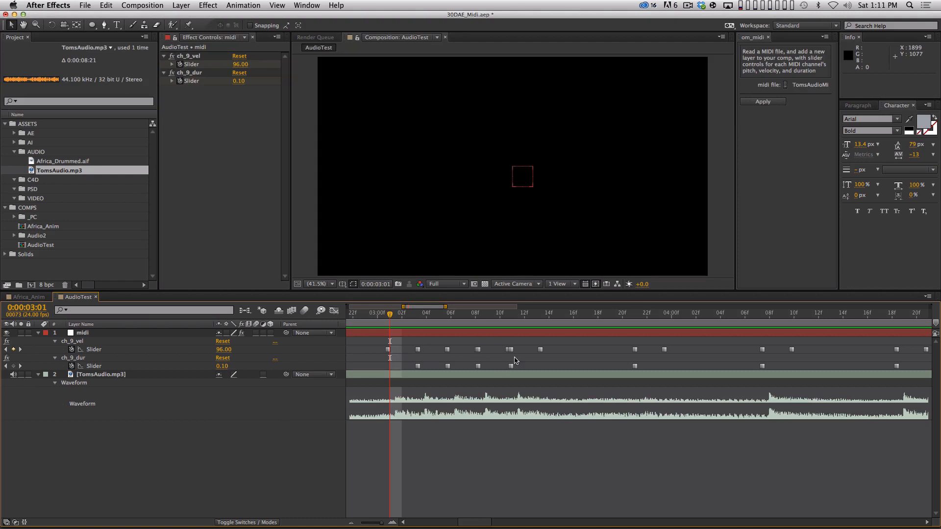
Step: Check the value of the ch_9_vel keyframe that ends the drum cluster after 0:00:03:01 in the Graph Editor
drag(528, 341, 558, 363)
click(333, 311)
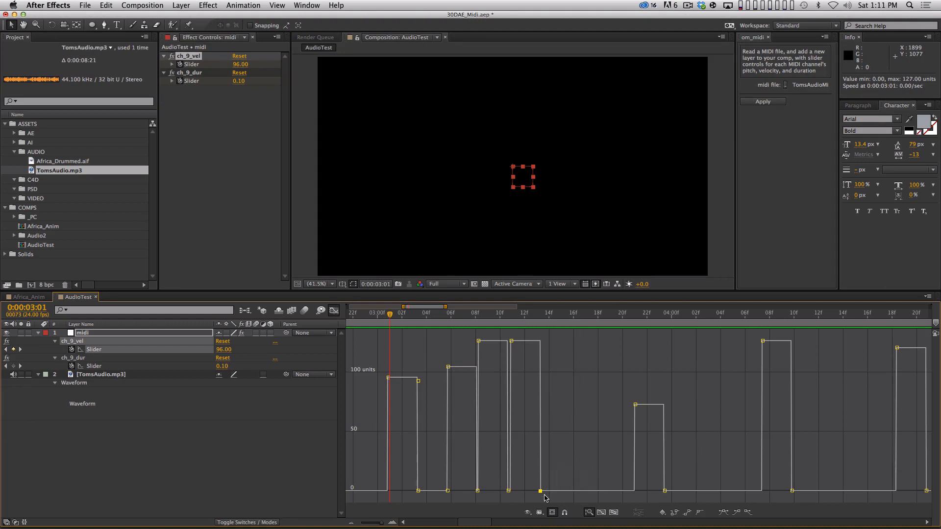
mouse_move(542, 494)
click(333, 311)
key(minus)
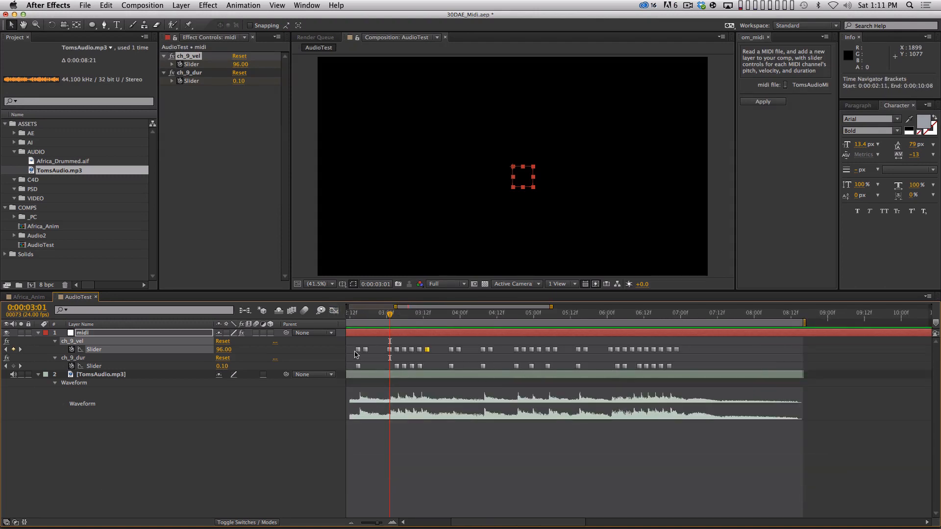
Step: Pick out the note-ending ch_9_vel keyframes after several hits, clear the selection and return to 0:00:00:00
drag(373, 344, 363, 357)
shift+click(427, 349)
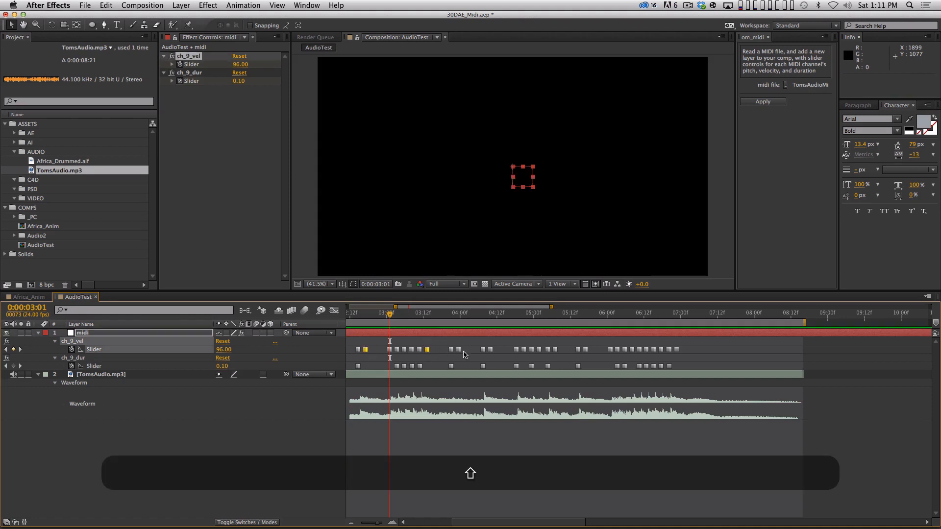
click(496, 433)
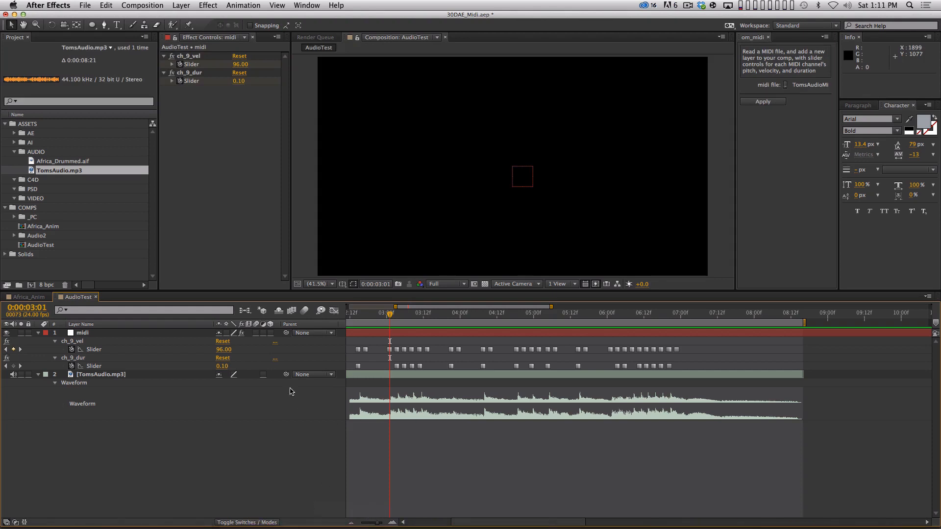
key(Home)
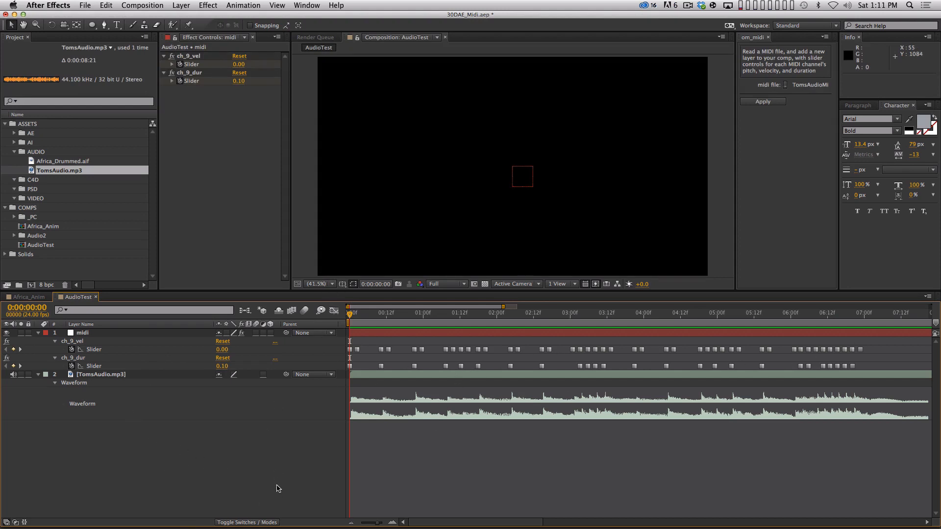
Step: Create a full-frame ellipse shape layer and rename it Circle
click(91, 27)
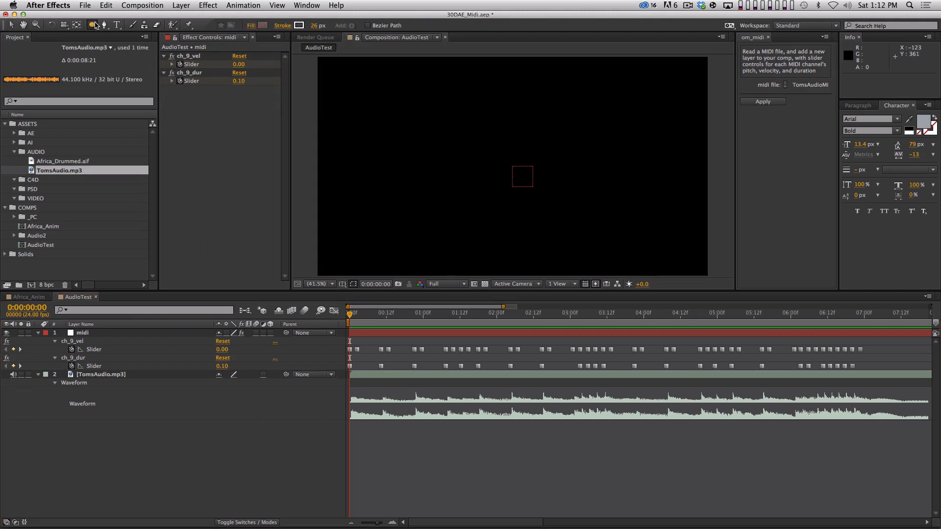
double_click(93, 25)
key(u)
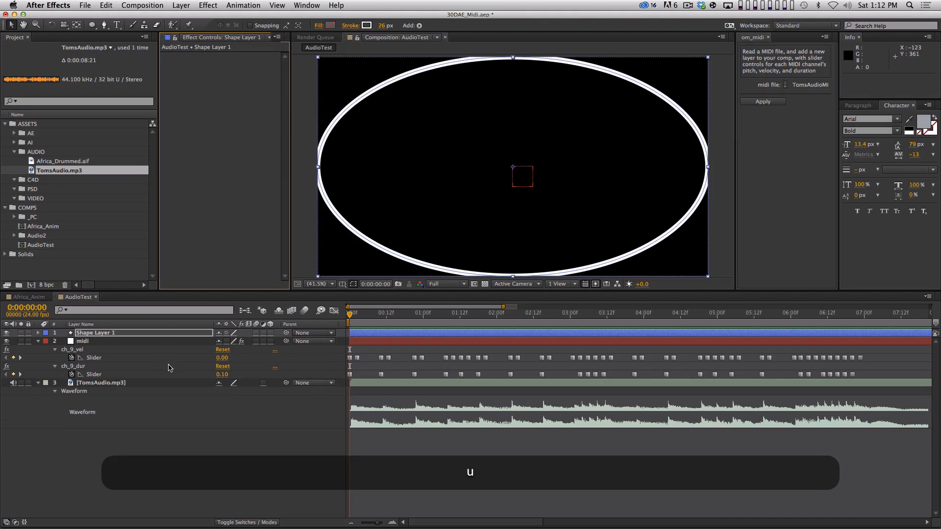
click(142, 341)
click(143, 333)
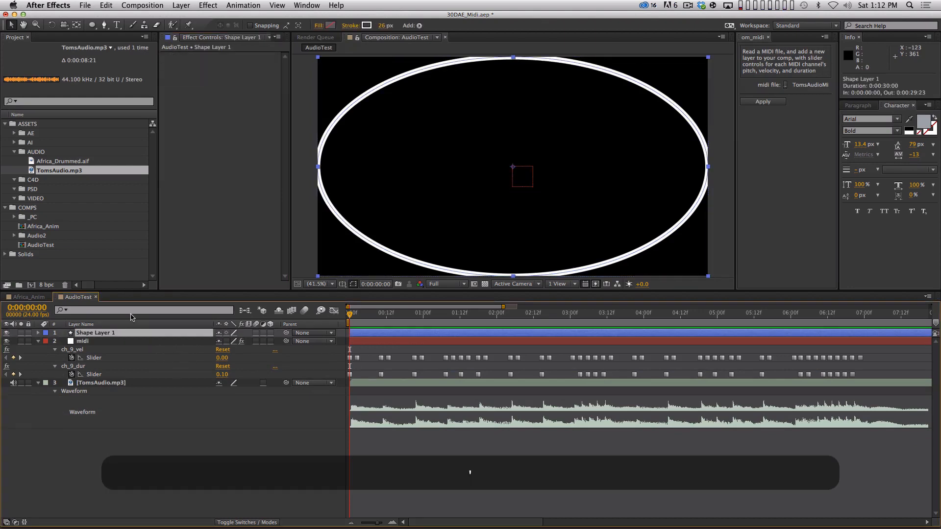
key(shift+BackSpace)
key(super+z)
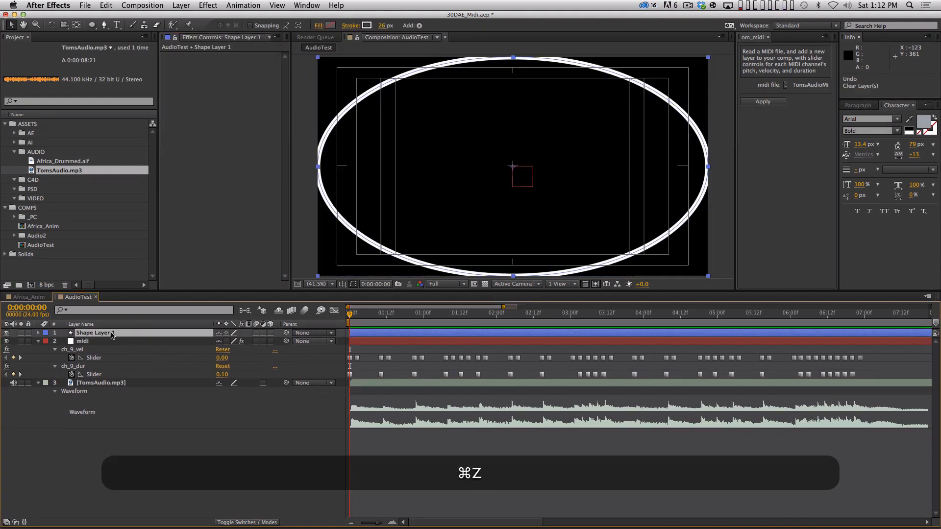
key(Return)
text(Circle)
key(Return)
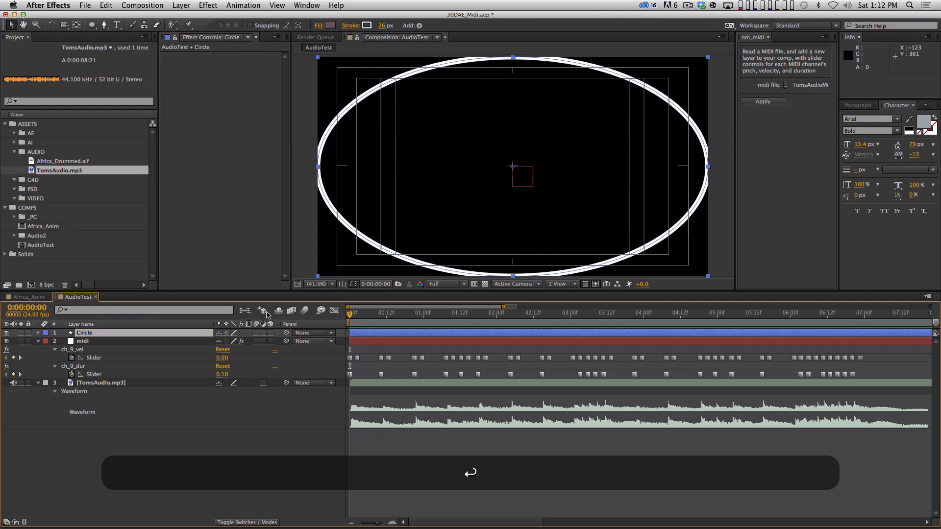
Step: Reveal the Circle layer's modified properties and set its ellipse path size to 1080 by 1080
key(u)
key(u)
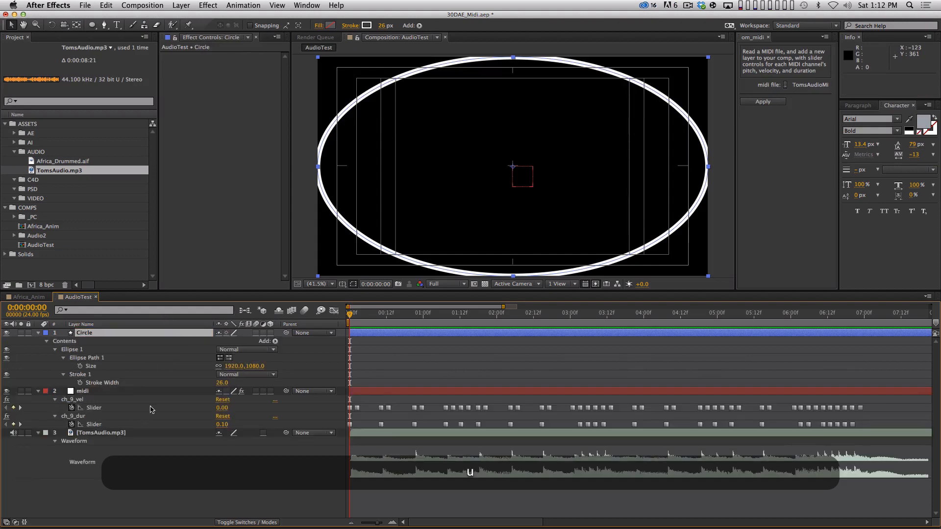
click(228, 366)
text(1080)
key(Return)
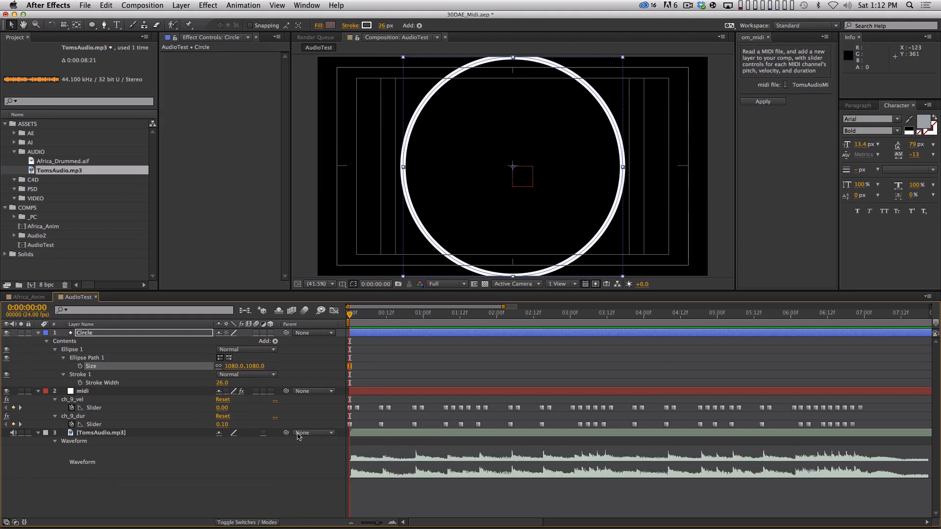
Step: Shrink the Circle's ellipse path size to 200 by 200 and collapse the layer
drag(256, 366, 230, 366)
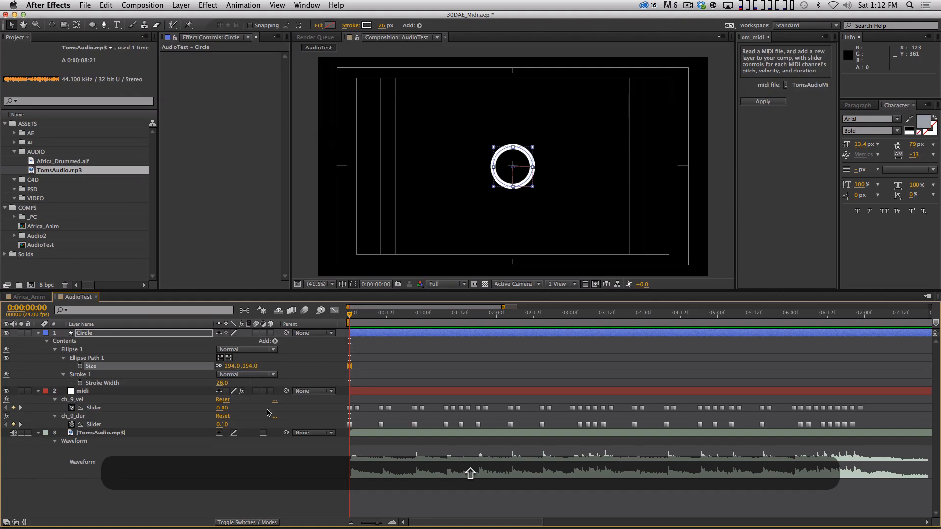
click(230, 366)
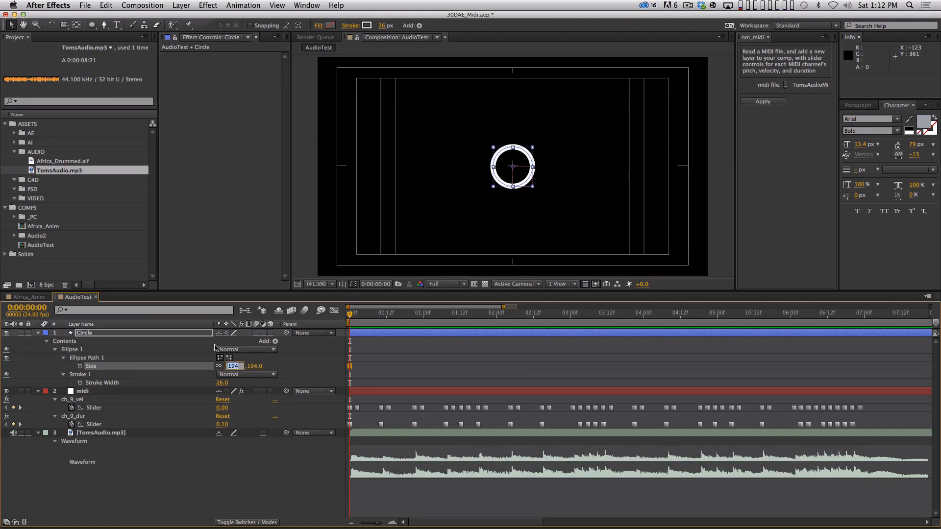
text(200)
key(Return)
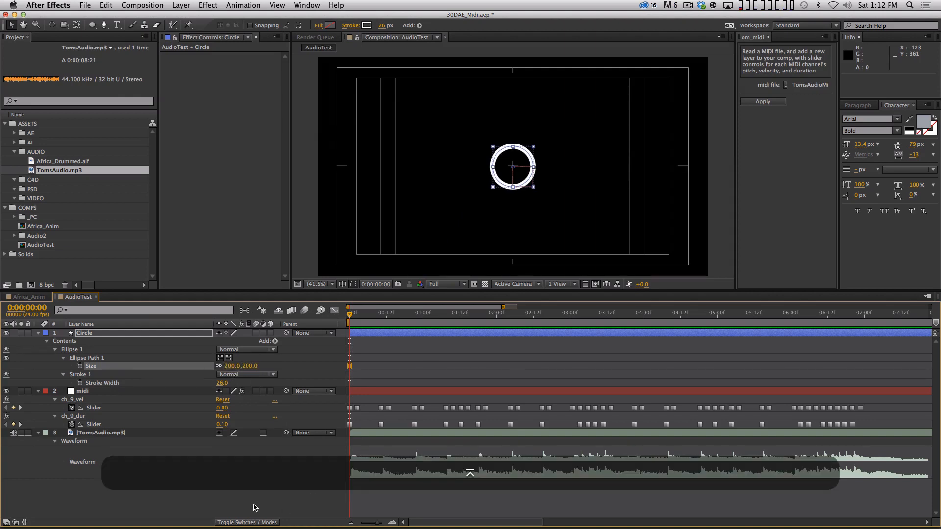
click(38, 332)
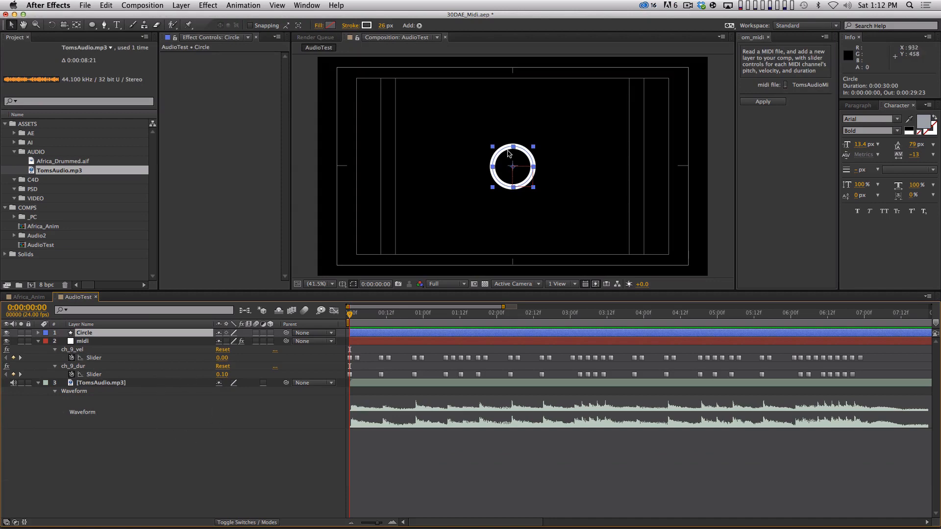
Step: Examine the ch_9_vel slider's curve in the Graph Editor and check its value at frame 0:00:00:01
click(147, 359)
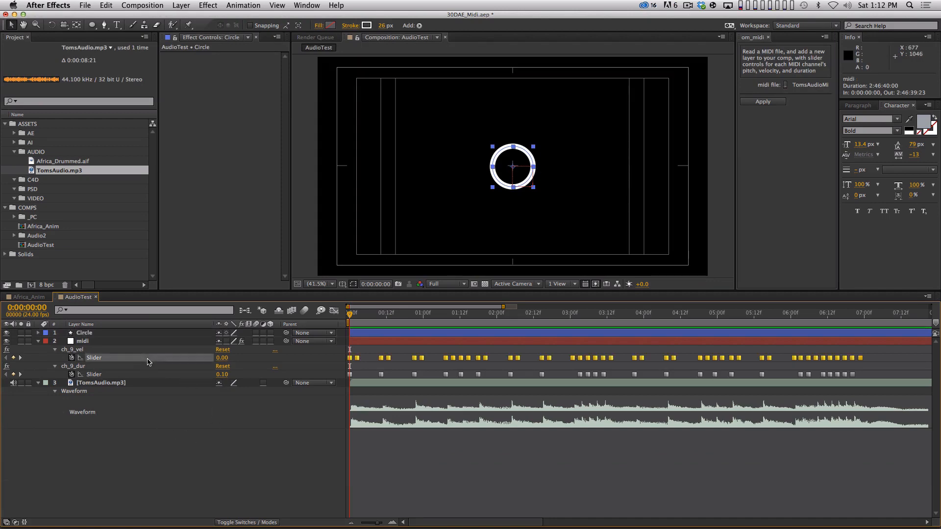
click(265, 479)
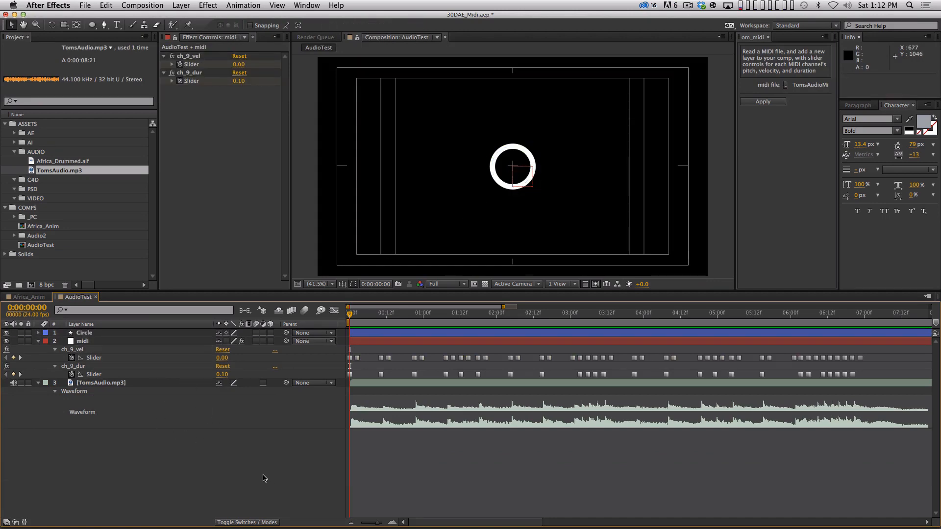
click(150, 359)
click(333, 310)
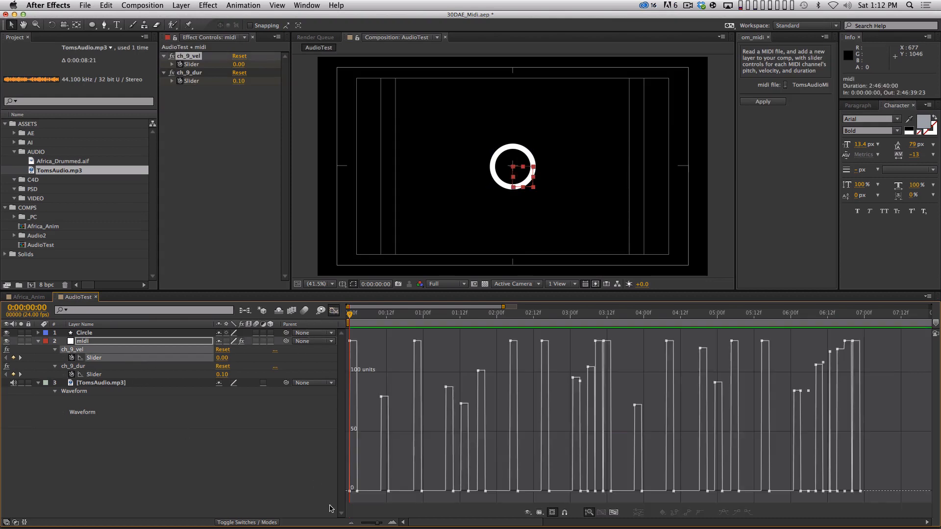
mouse_move(351, 342)
key(Page_Down)
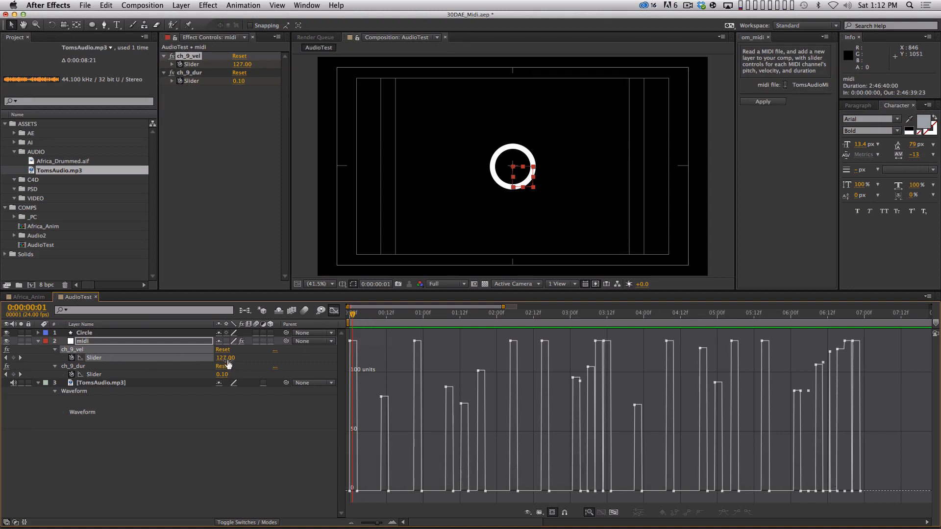
Step: Switch to Logic Pro X, display the Drum2 region's Note Velocity in the Piano Roll and inspect the first note
key(super+Tab)
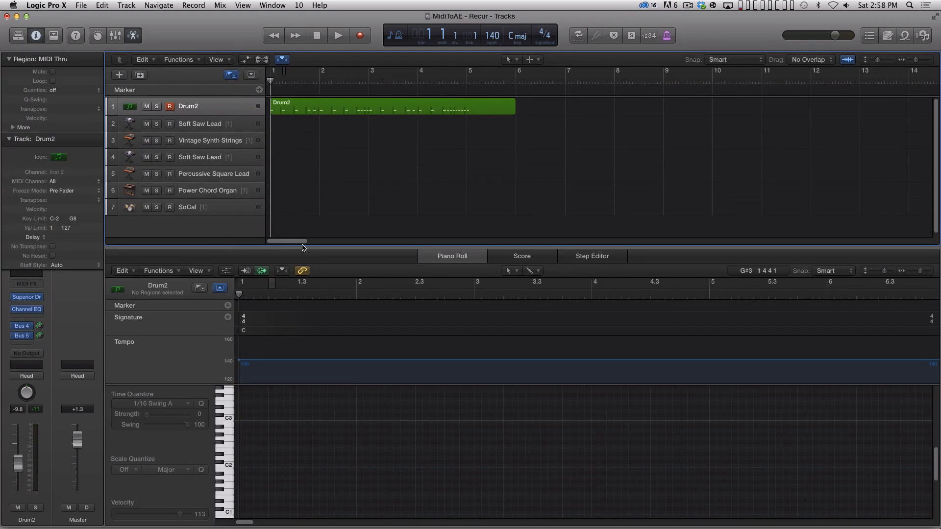
click(368, 110)
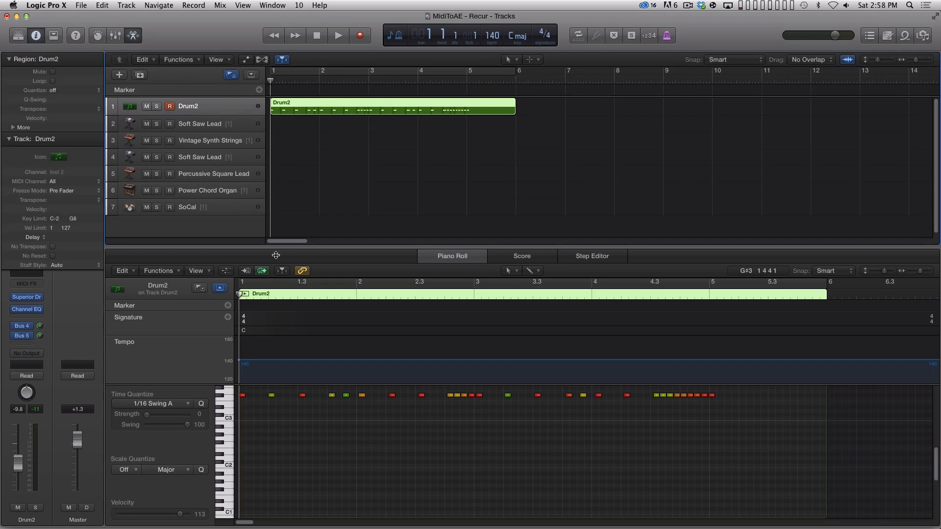
click(226, 271)
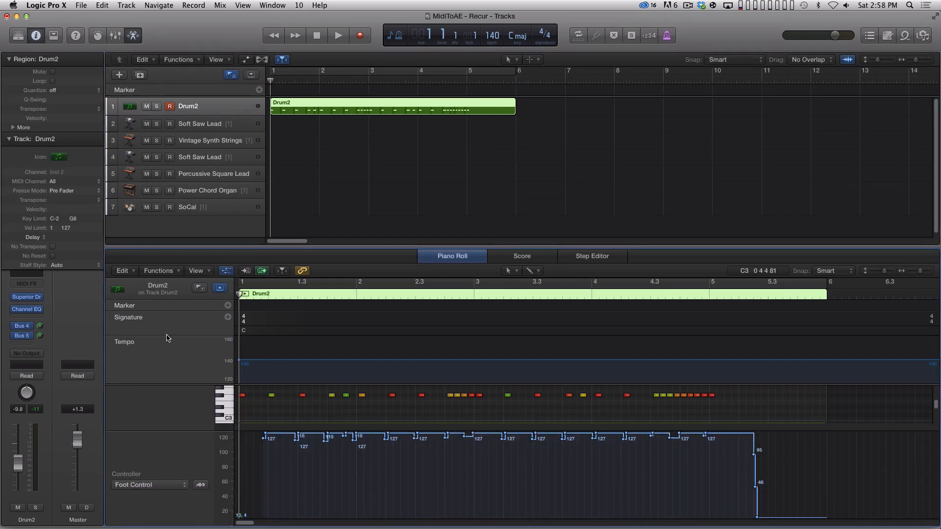
click(162, 485)
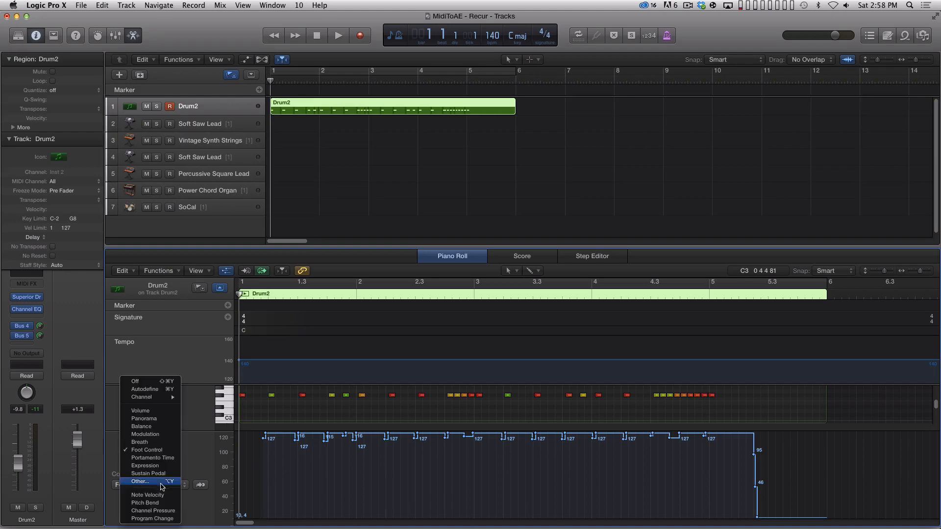
click(154, 495)
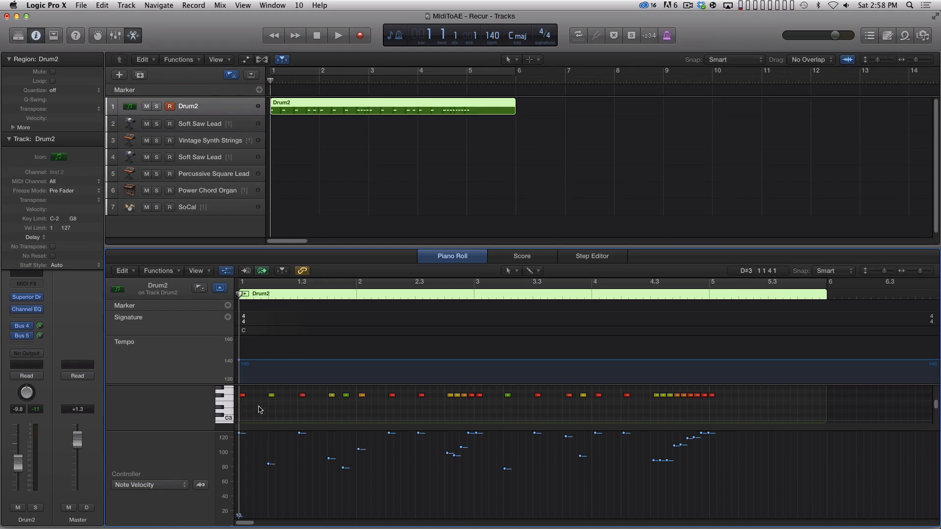
click(242, 396)
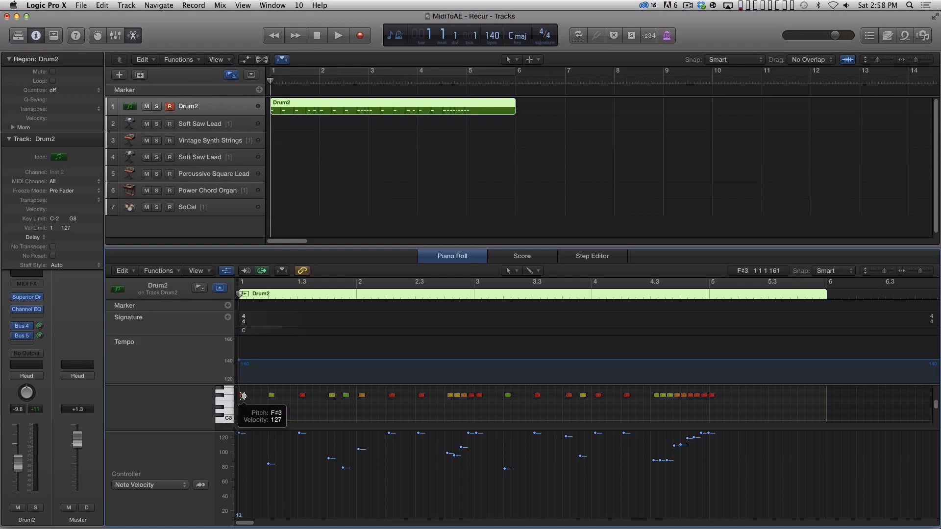
Step: Check the velocity of the first two Drum2 notes and play the region from the start into bar 3
drag(243, 396, 243, 396)
click(271, 397)
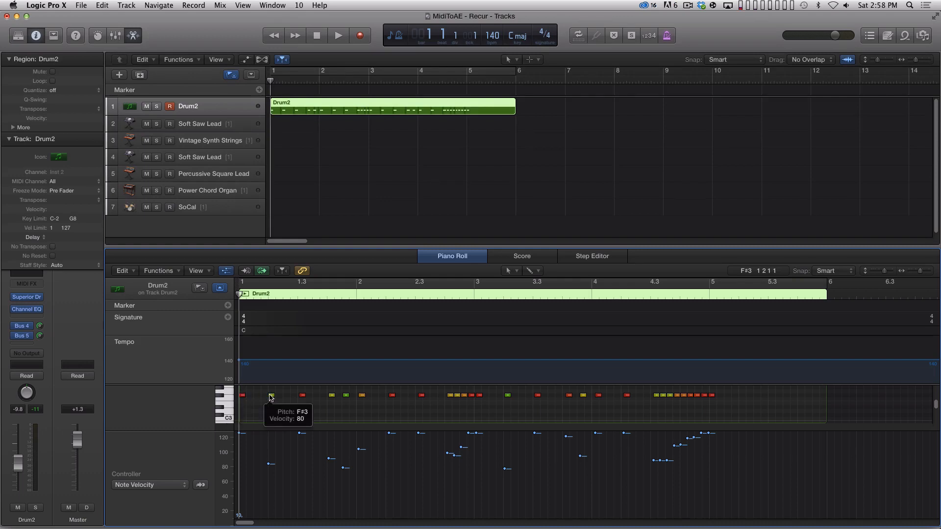
key(space)
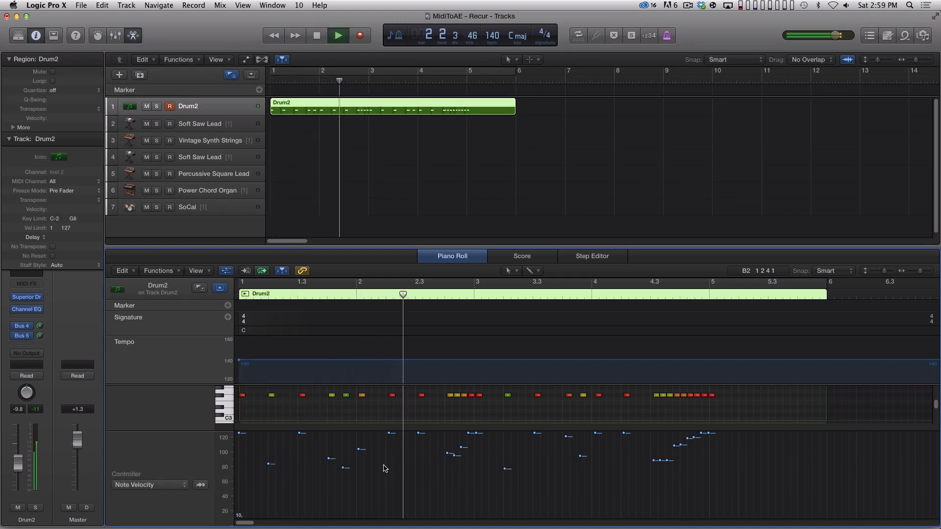
key(space)
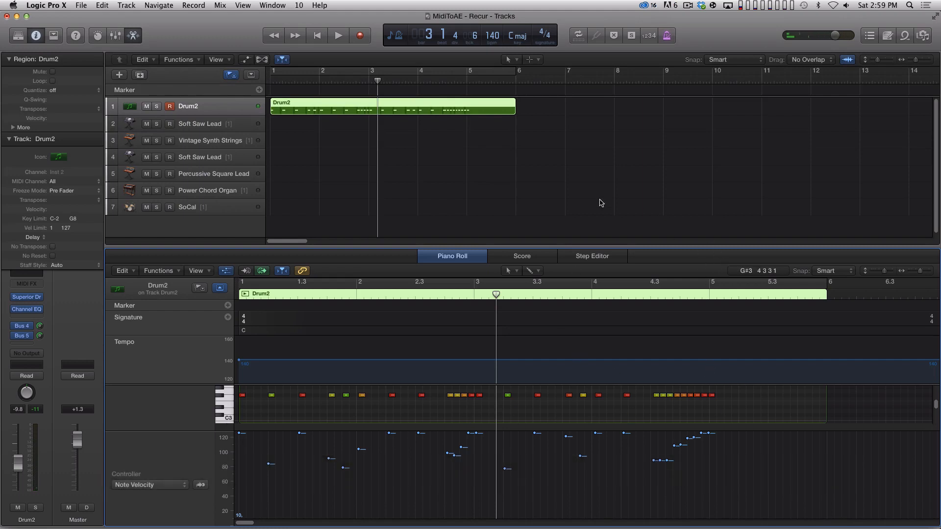
Step: Switch to After Effects, return the timeline from the Graph Editor to layer bars, and reveal the Circle layer's Scale property
key(super+Tab)
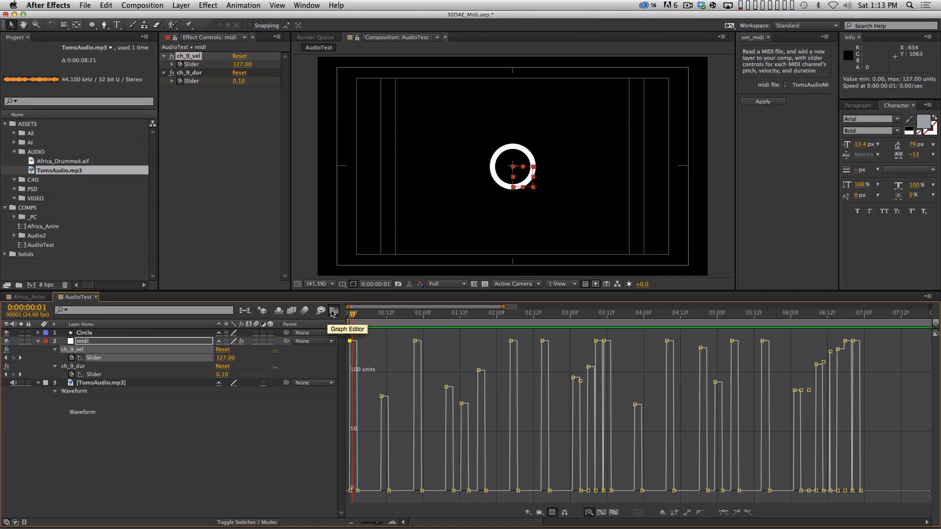
click(334, 312)
click(234, 472)
click(108, 333)
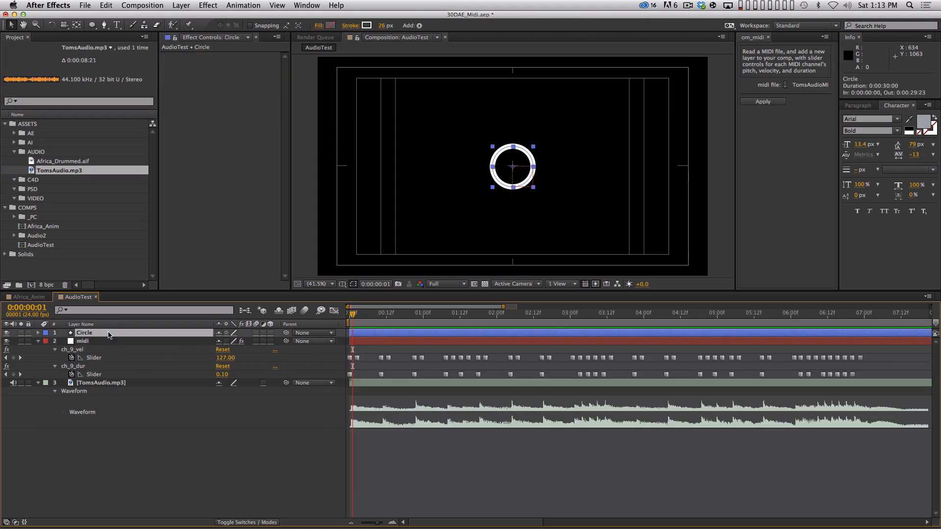
key(s)
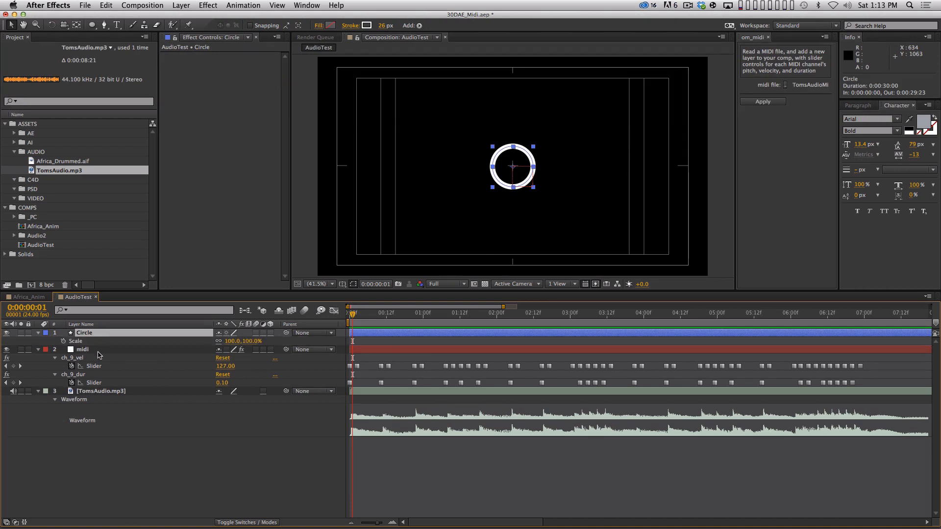
Step: Start an expression on the Circle's Scale with the line val=thisComp.layer("midi").effect("ch_9_vel")("Slider"); linking to the ch_9_vel slider
alt+click(63, 342)
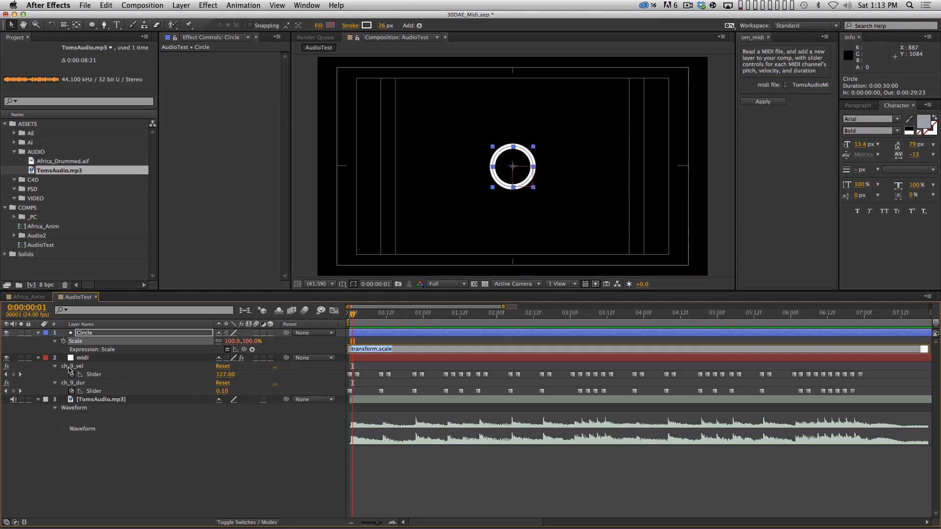
text(v)
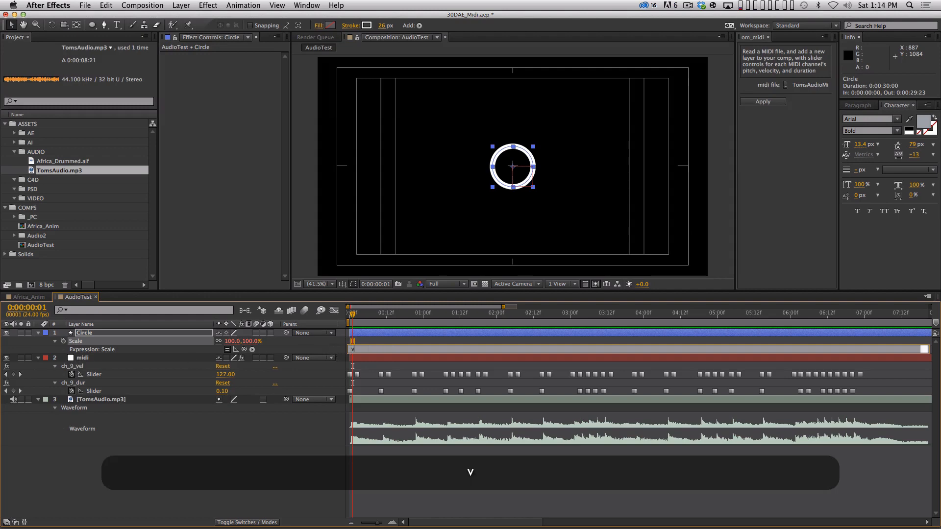
text(al=)
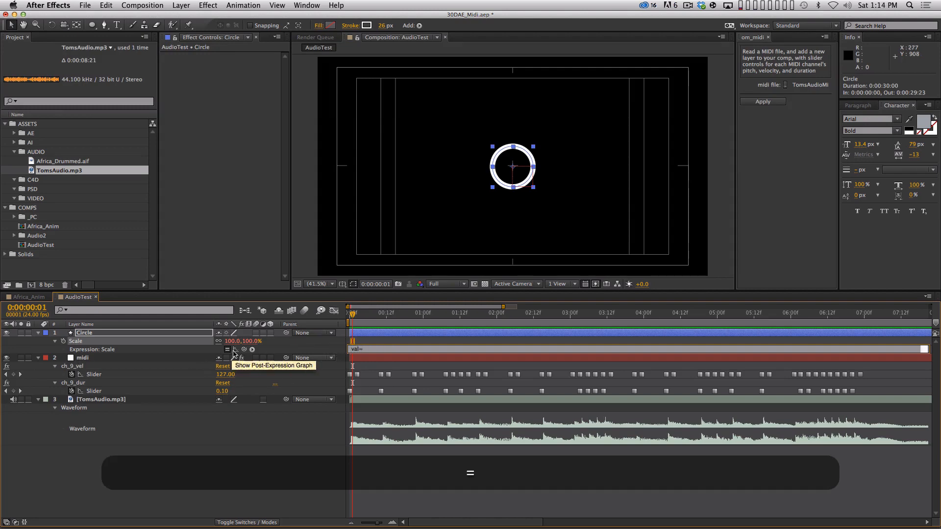
drag(244, 350, 98, 376)
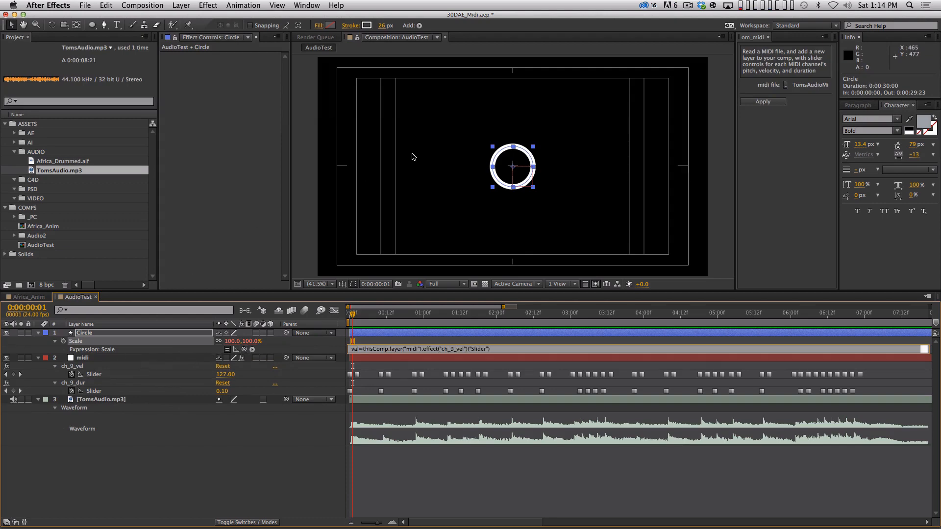
text(;)
key(Return)
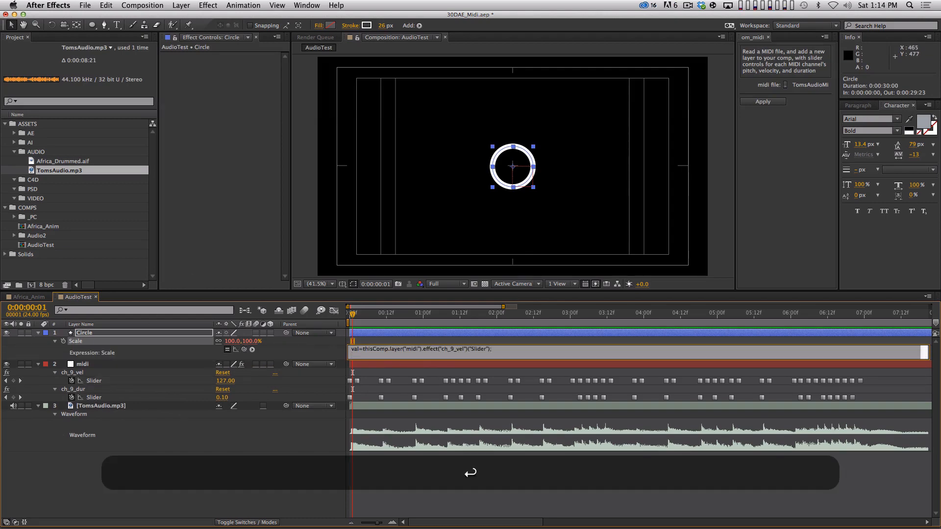
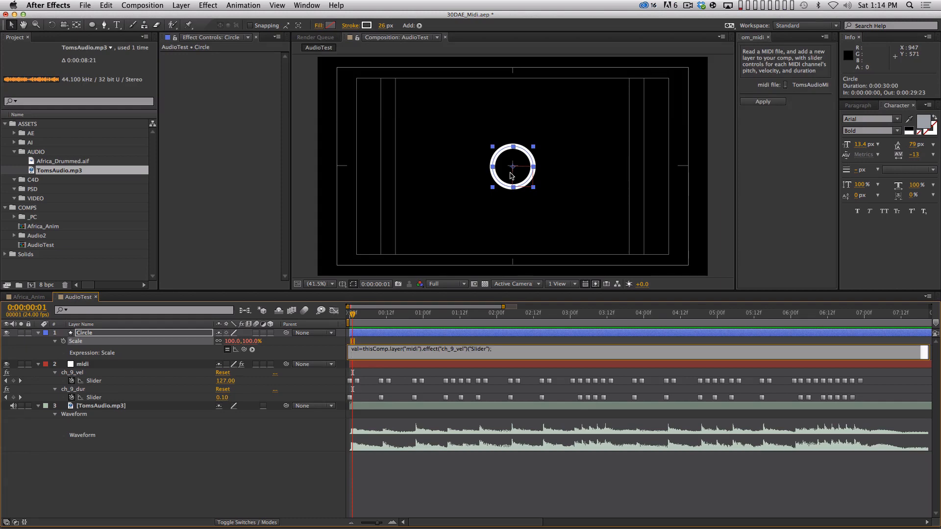
Step: Add the line linear(val, 0, 127, 100, 200); to the Circle's Scale expression, apply it and dismiss the warning
text(linear)
text((val,)
text(0, 127)
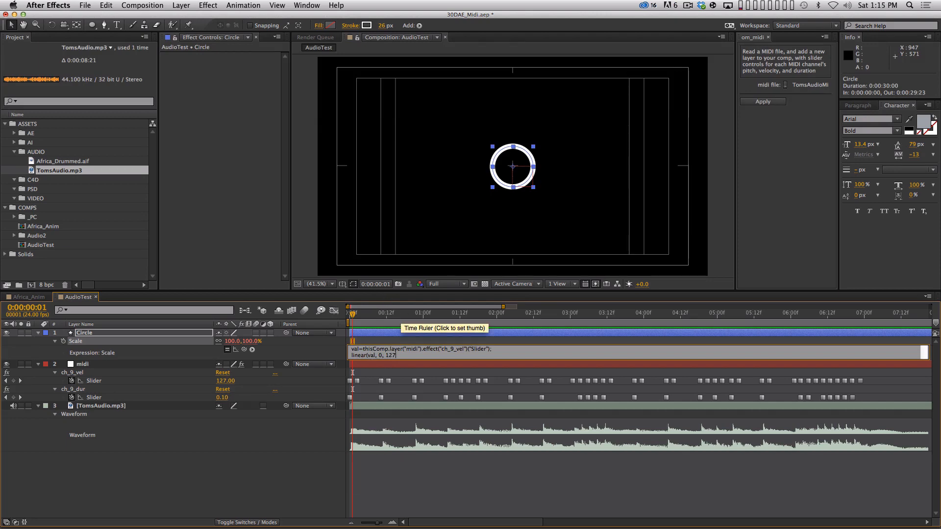
text(,)
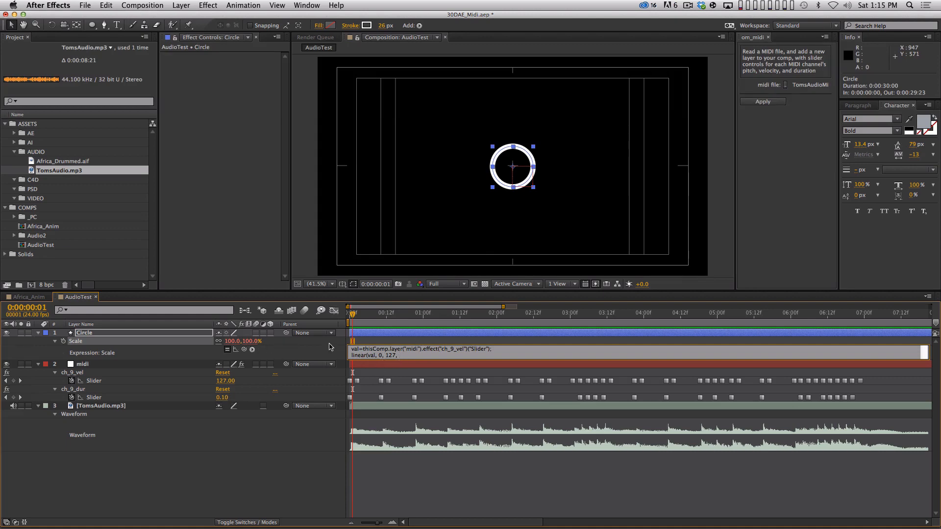
text(100, 200)
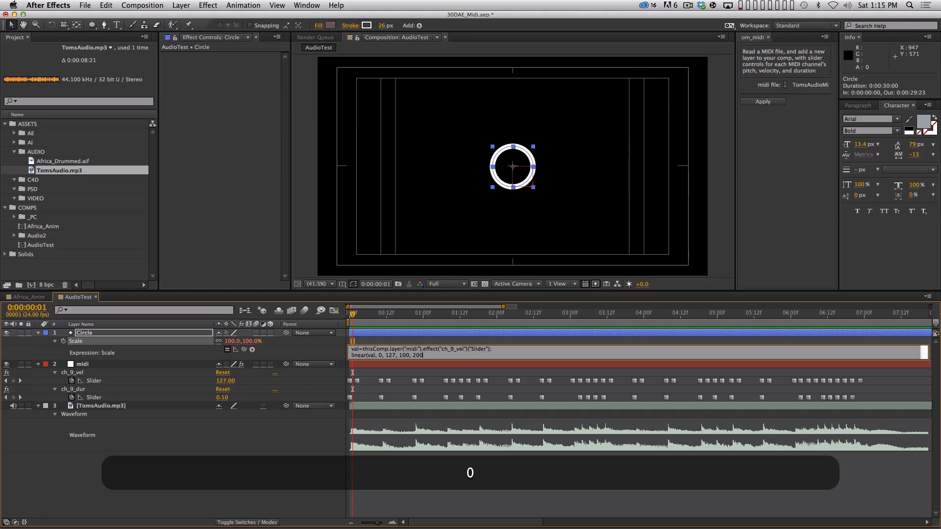
text();)
key(KP_Enter)
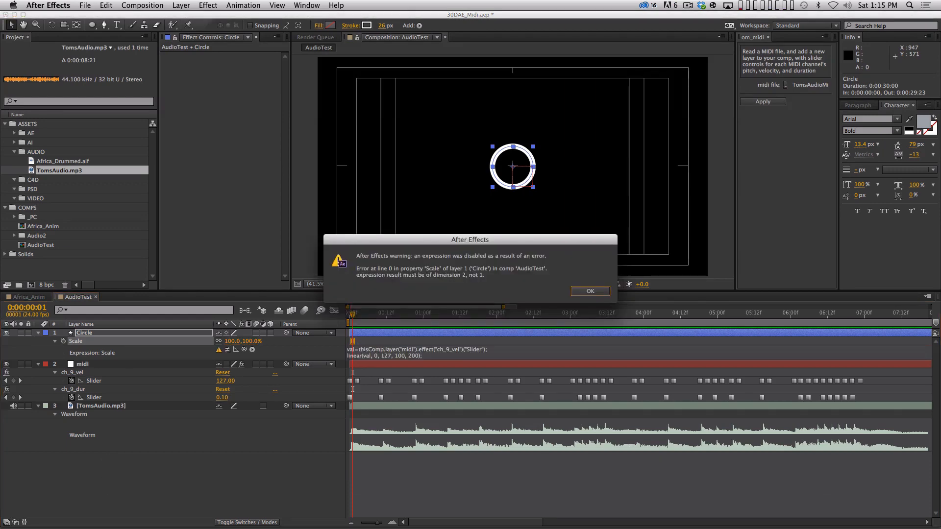
key(Return)
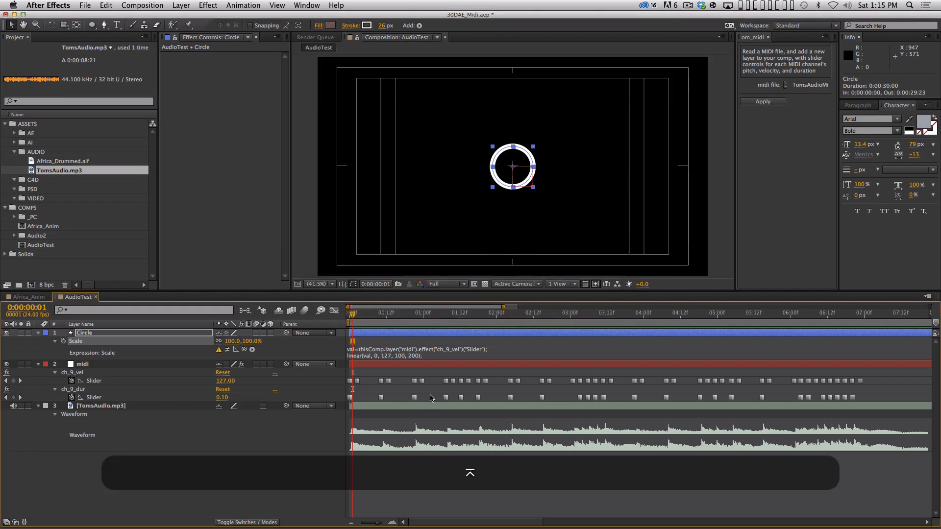
Step: Edit the second line of the Scale expression to store its result in a variable: s=linear(val, 0, 127, 100, 200);
click(435, 354)
key(KP_Enter)
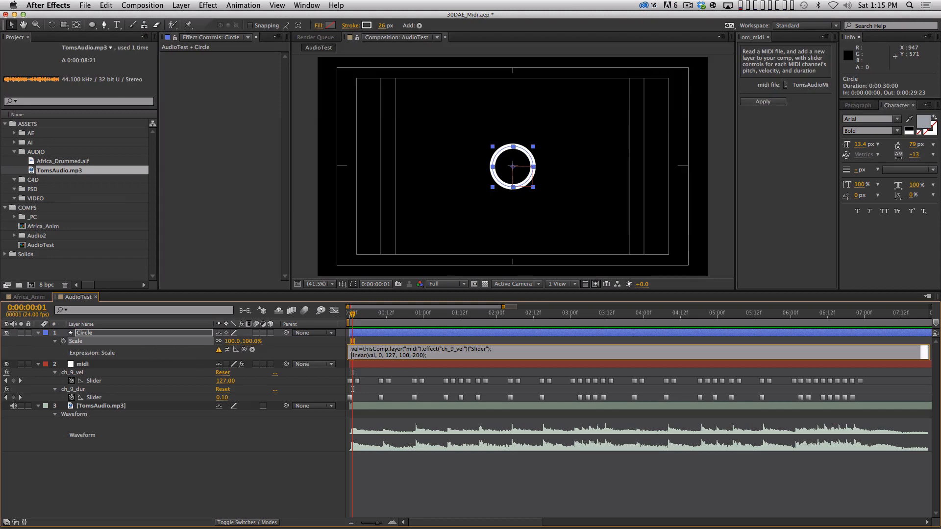
text(s=)
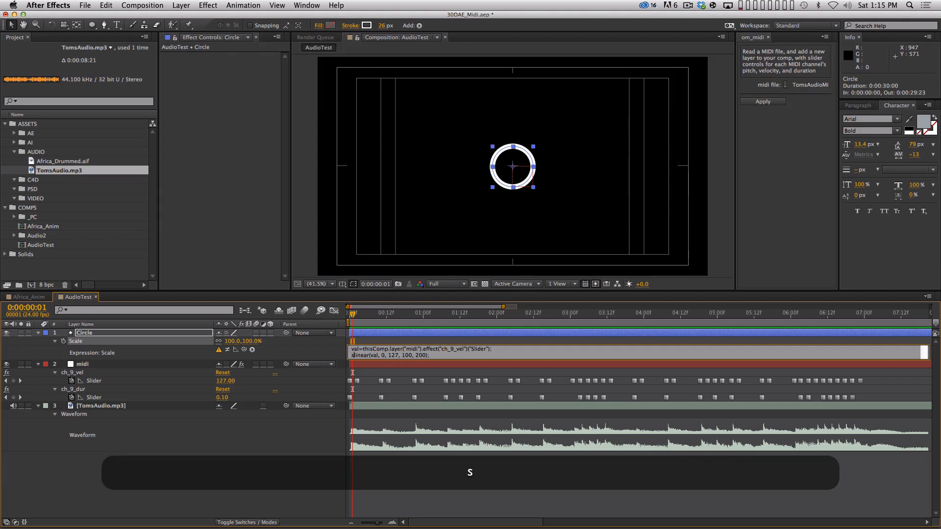
key(Right)
key(Right)
key(Right)
key(Right)
key(Right)
key(Right)
text(()
key(Right)
key(Right)
key(Right)
key(Right)
key(Right)
key(Right)
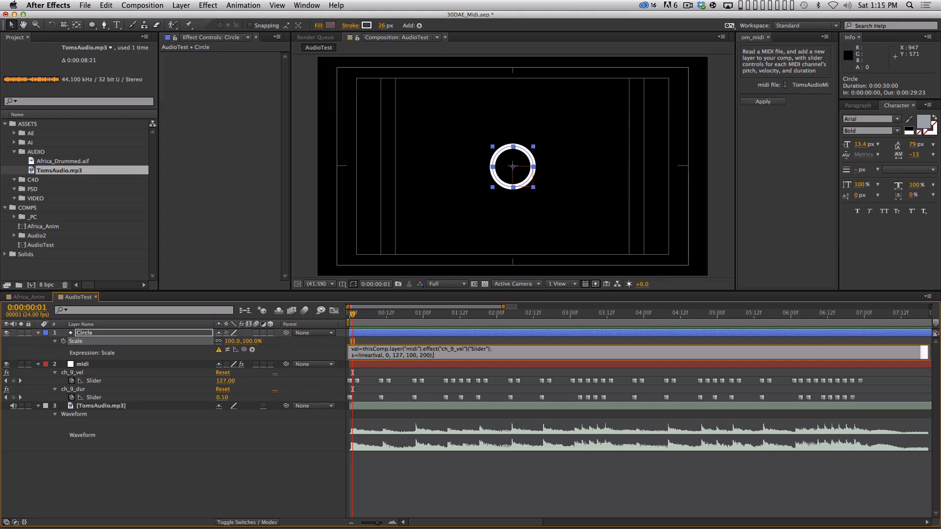
Step: Add [s,s]; as the final line of the Circle's Scale expression and apply it
key(Return)
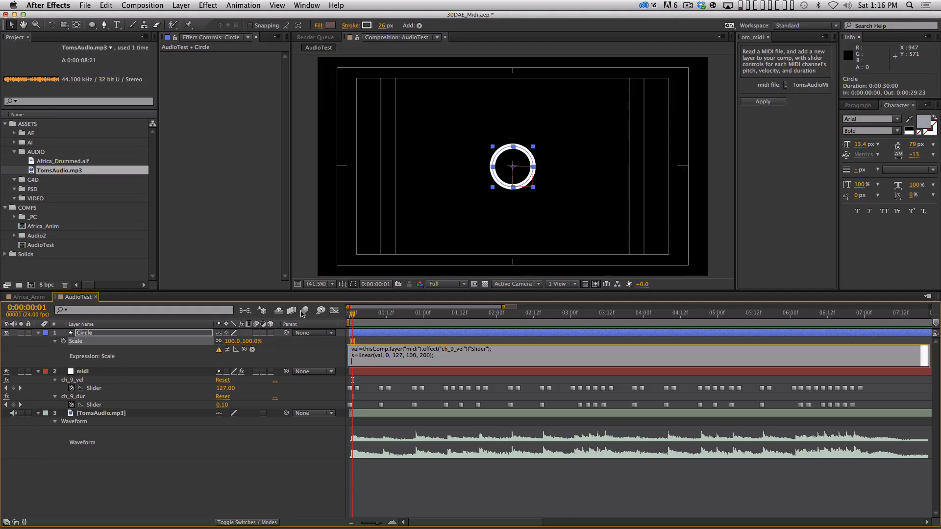
text([s,)
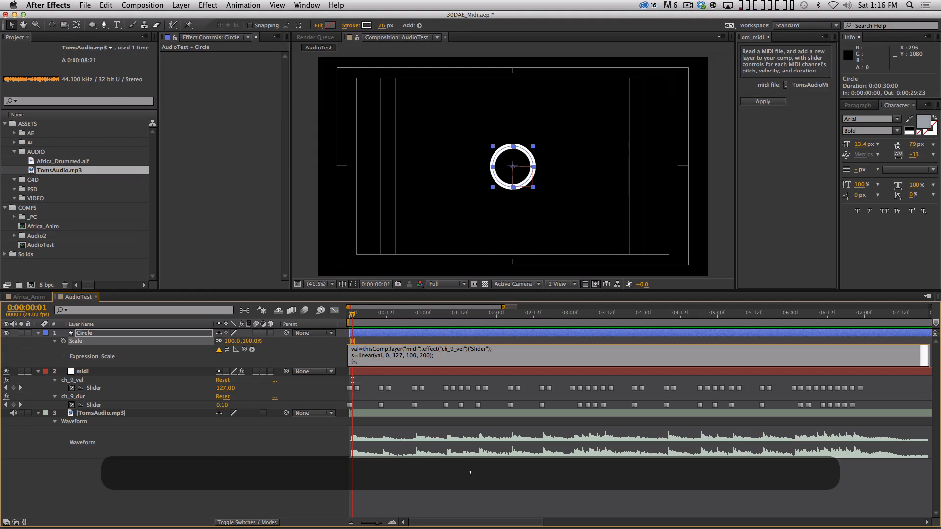
text(s];)
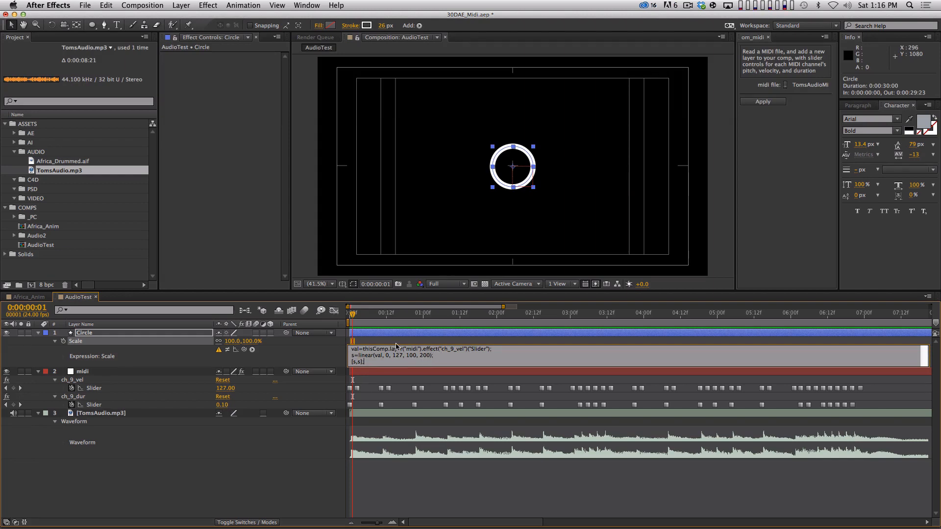
key(KP_Enter)
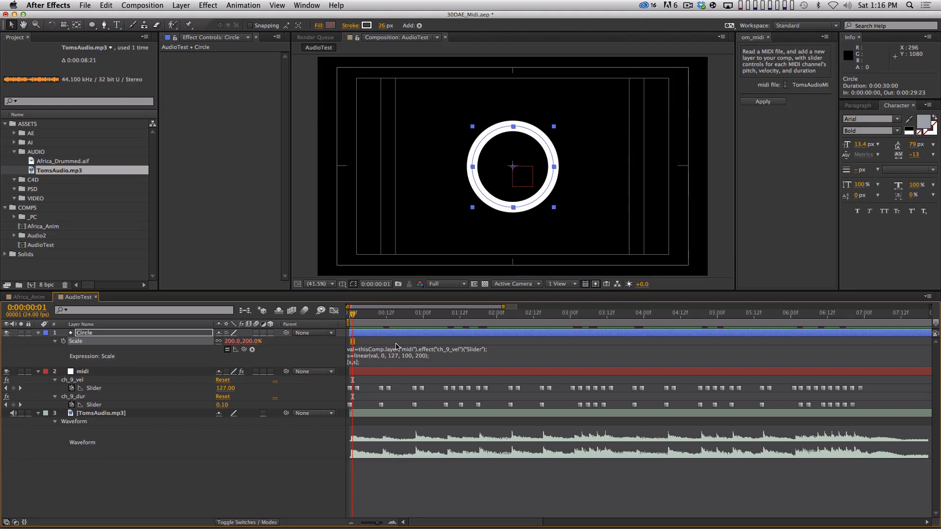
Step: Set the composition preview resolution to Half and play a RAM preview of the circle animation with its audio
key(minus)
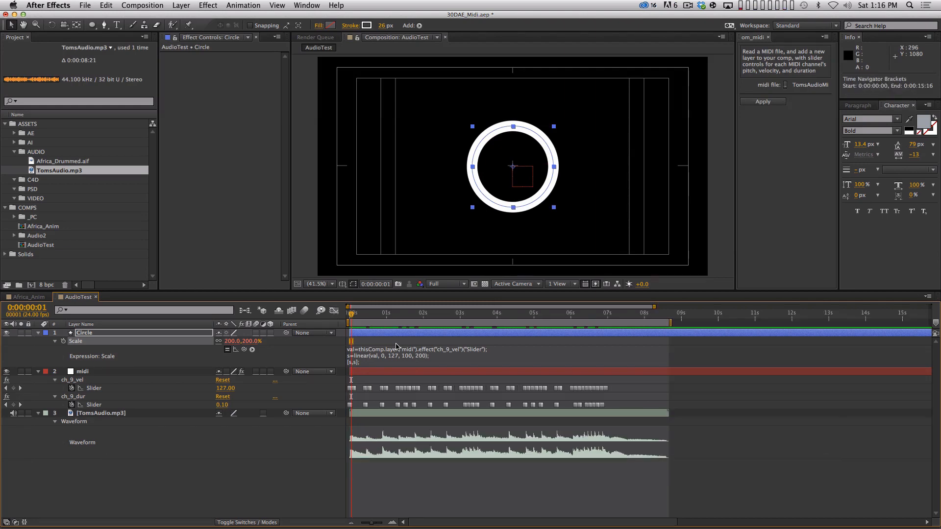
click(446, 284)
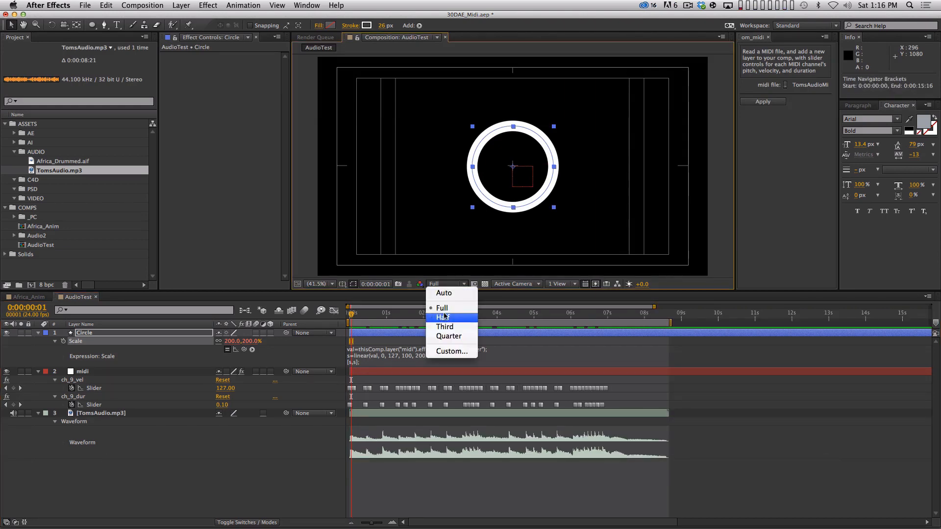
click(434, 312)
key(KP_0)
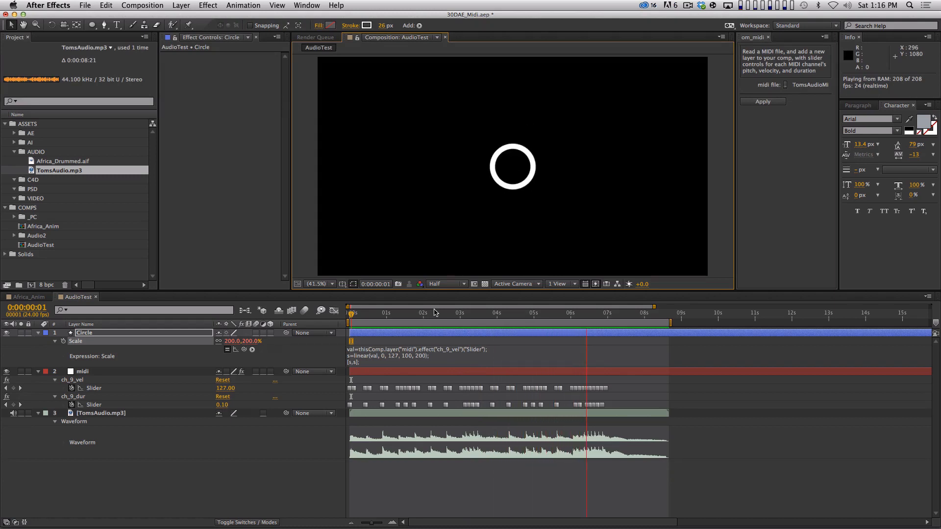
key(space)
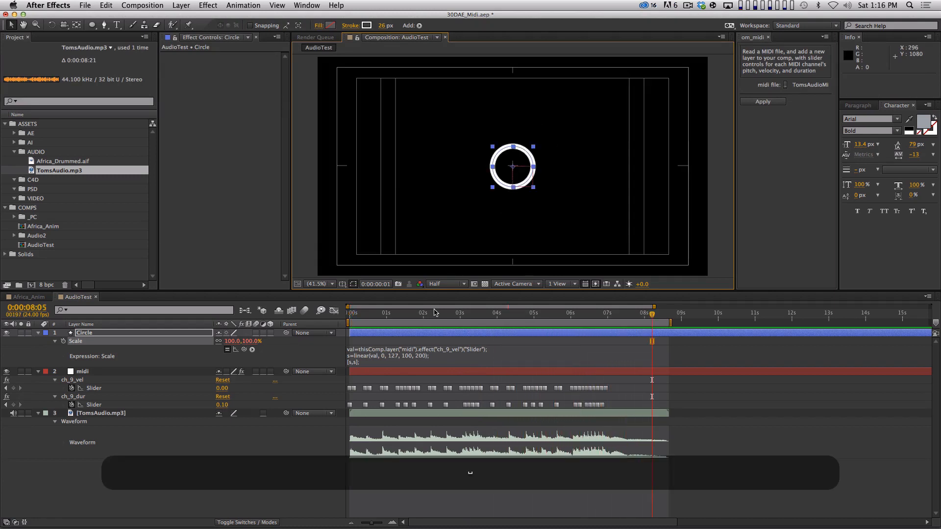
Step: Set the linear output range in the Circle's Scale expression to 50 and 500, and preview the animation
click(420, 356)
key(BackSpace)
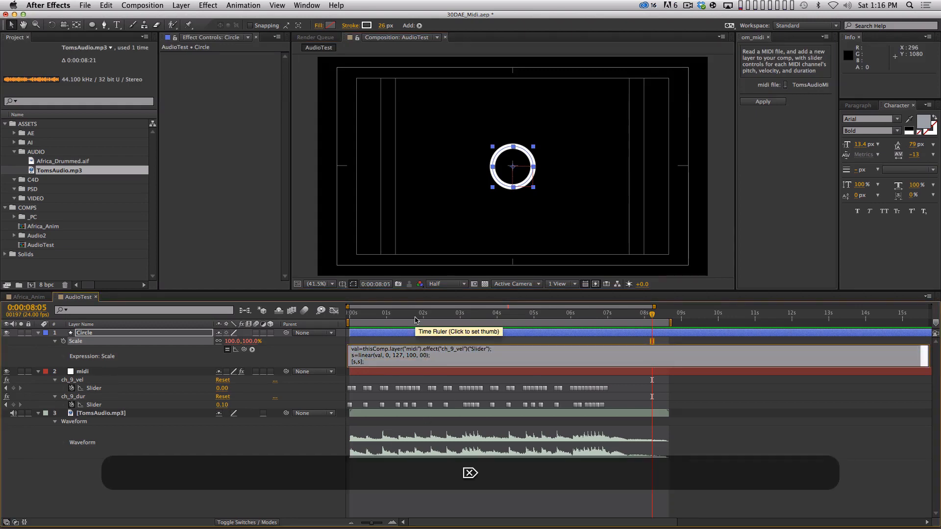
text(5)
key(BackSpace)
text(5)
key(KP_Enter)
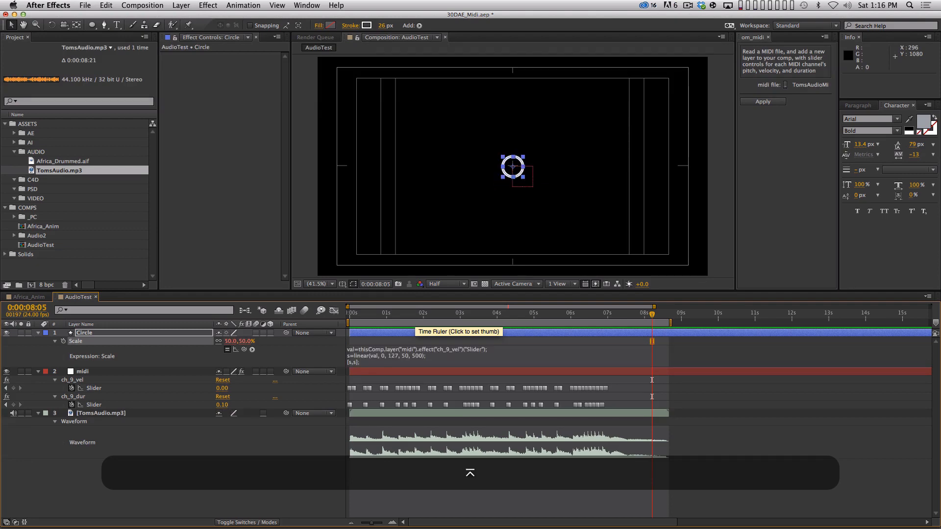
key(KP_0)
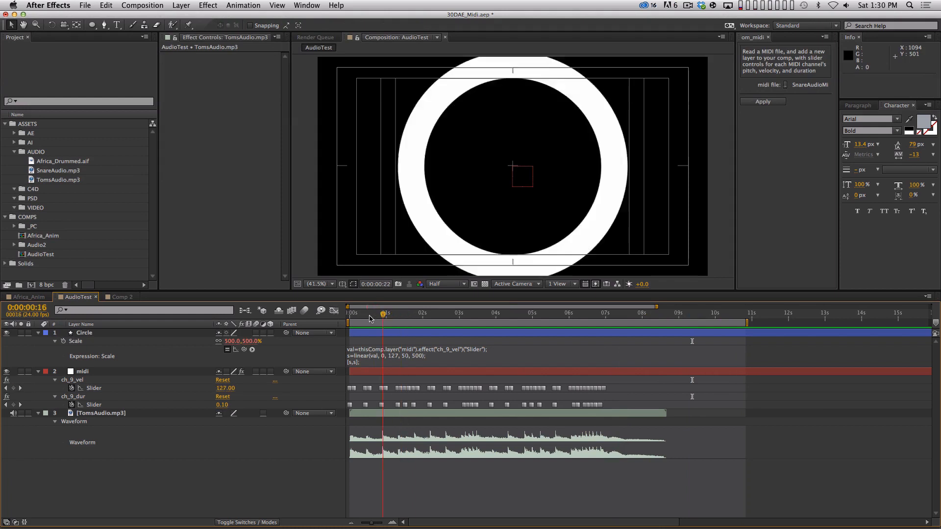
mouse_move(370, 318)
mouse_down()
mouse_move(356, 319)
mouse_move(373, 321)
mouse_up()
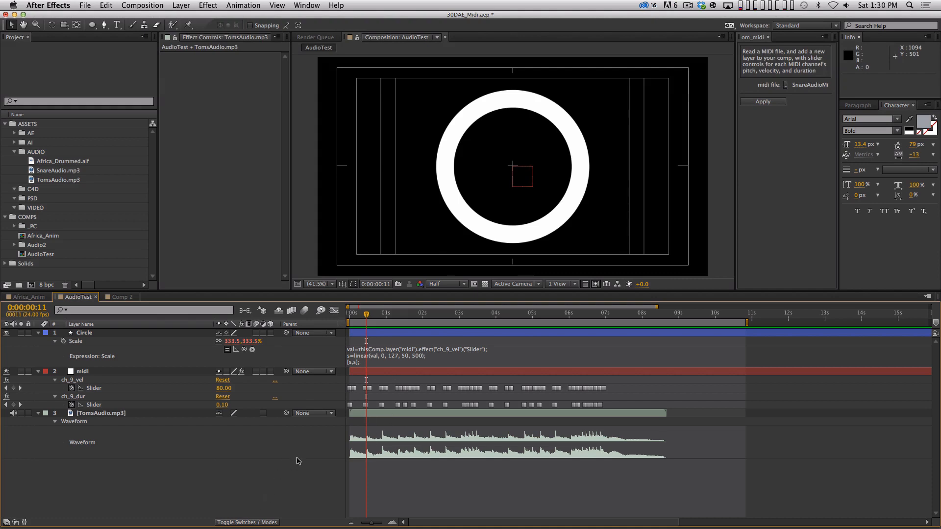
Step: Collapse the properties of all layers in AudioTest and leave no layer selected
key(super+a)
key(u)
key(shift+super+a)
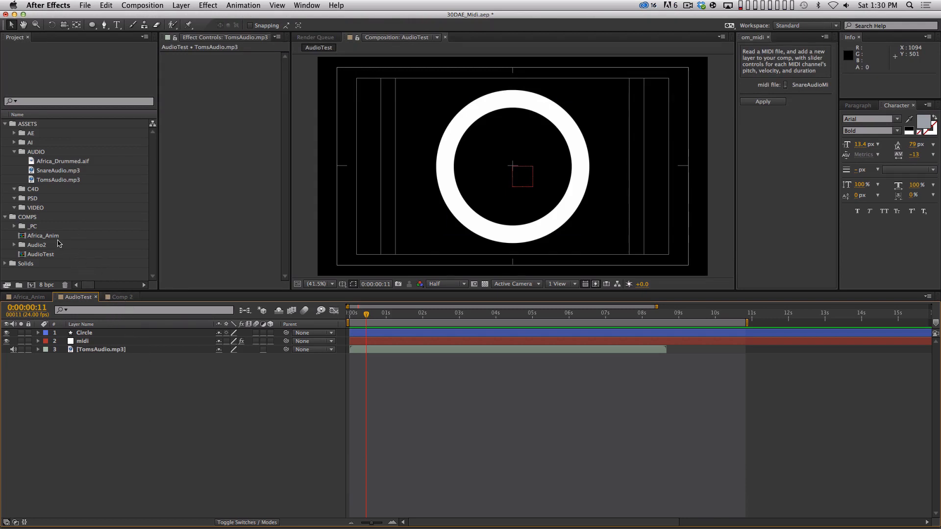
Step: Create a 1920 x 1080, 24 fps, 30-second composition in the COMPS folder and add Snare.mp3 from the Audio2 folder as a layer
click(45, 220)
key(super+n)
key(super+Return)
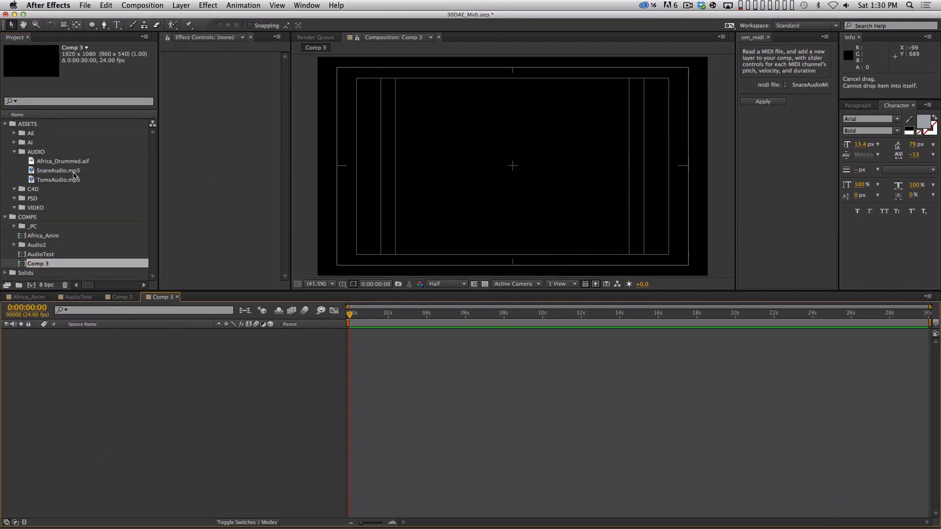
click(14, 245)
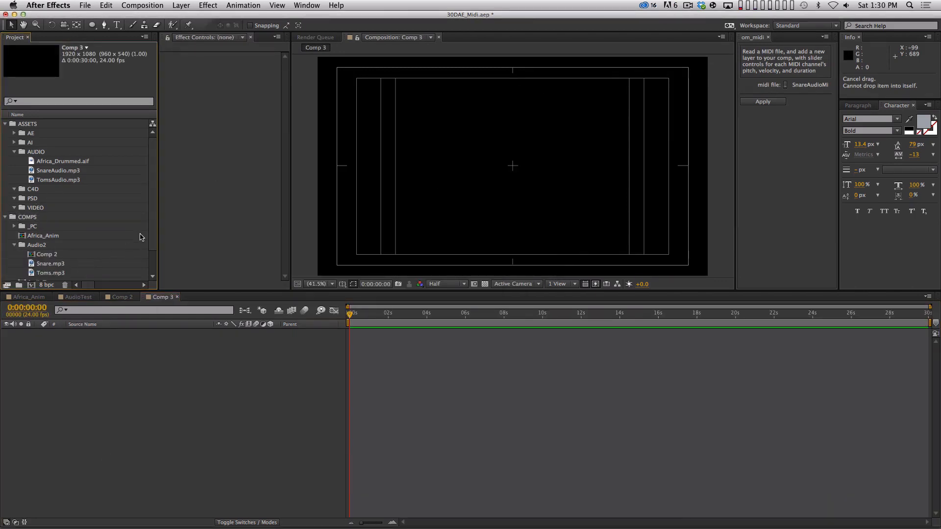
scroll(152, 263, down, 3)
drag(49, 236, 147, 353)
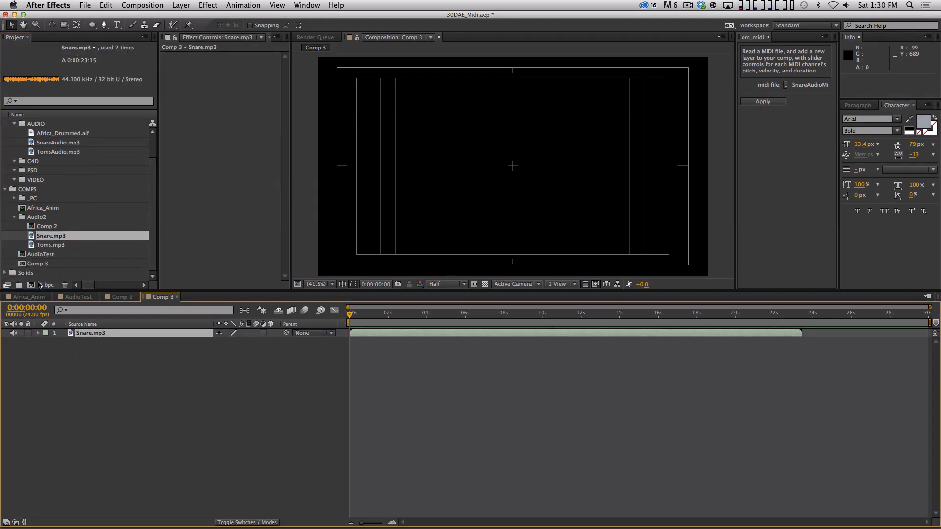
click(15, 218)
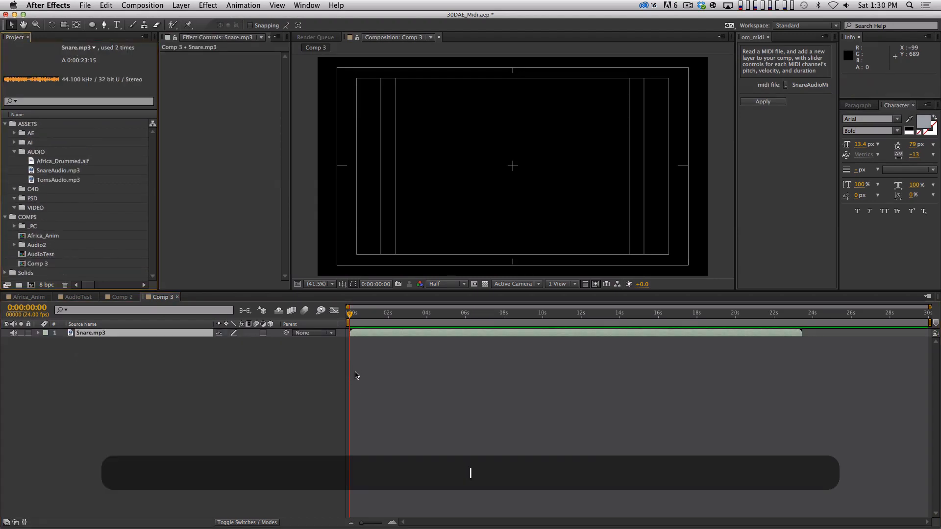
Step: Reveal the audio waveform of the Snare.mp3 layer
click(316, 375)
click(112, 333)
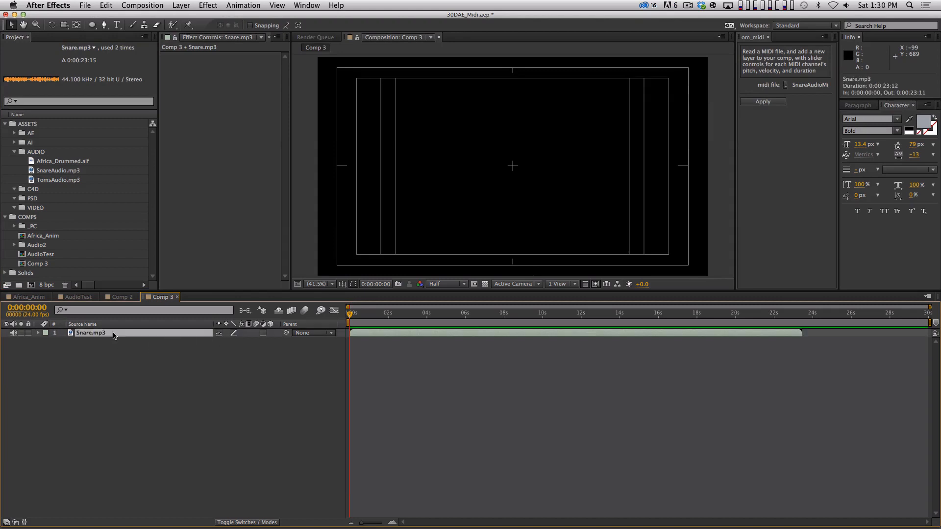
key(l)
key(l)
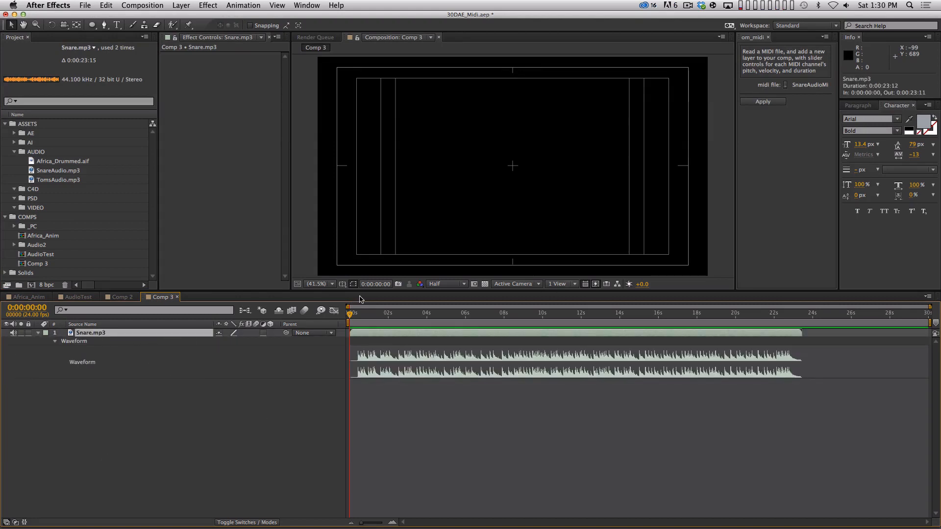
Step: Preview the snare audio from the start, and check it near 22 seconds and at about 0:00:09:16
key(KP_Decimal)
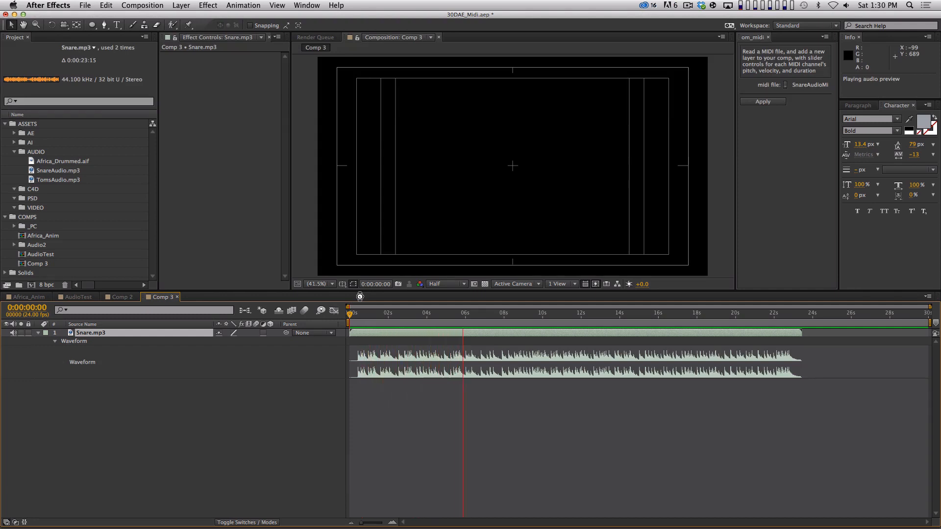
key(space)
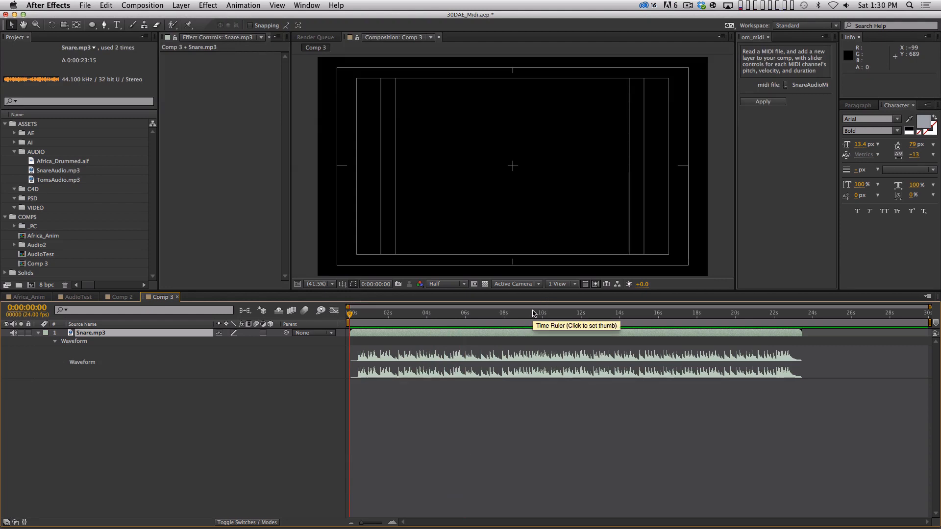
drag(534, 313, 536, 313)
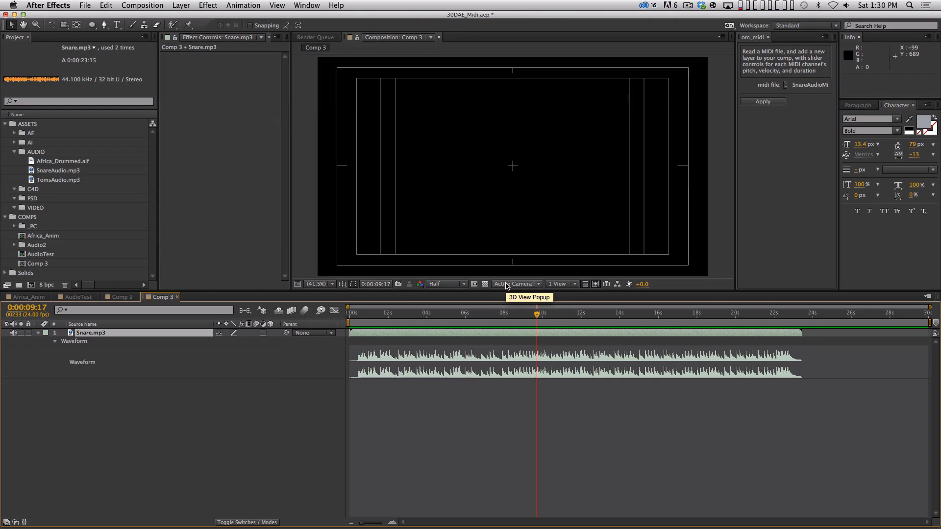
click(775, 314)
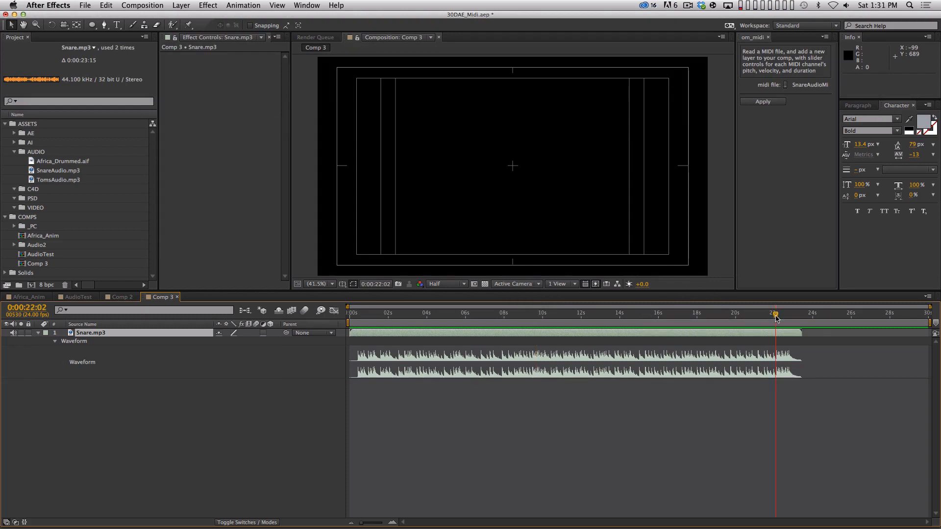
key(KP_Decimal)
key(space)
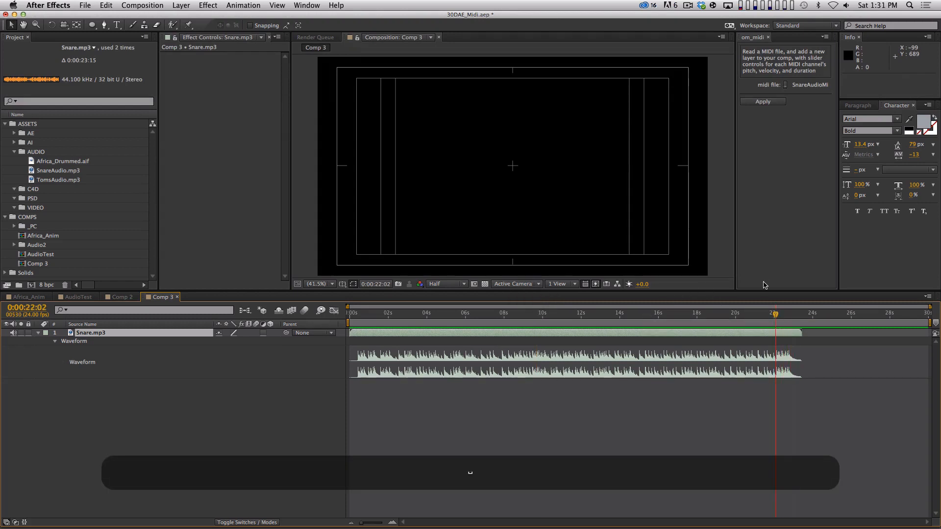
click(537, 313)
key(space)
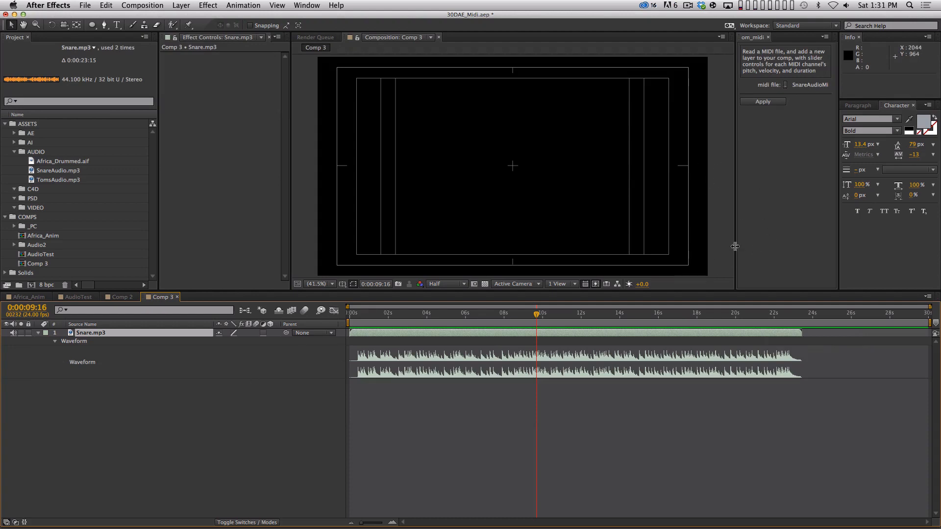
Step: Choose Snare2.mid from the Audio2 folder as the om_midi file and apply it to the composition
click(787, 85)
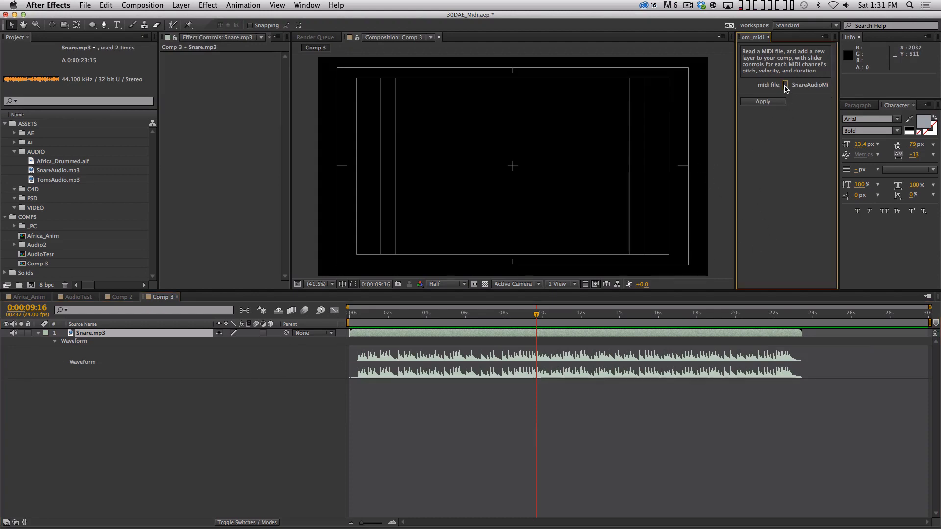
click(785, 87)
click(519, 80)
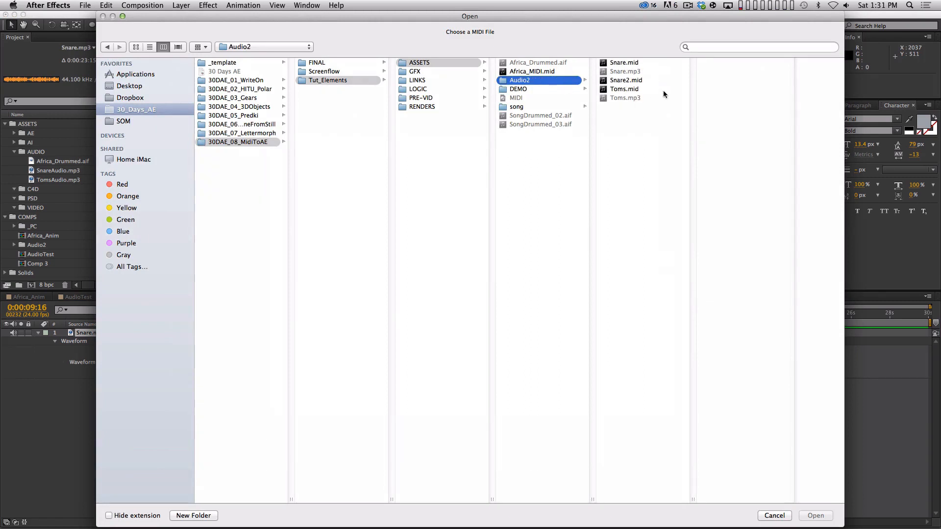
click(646, 64)
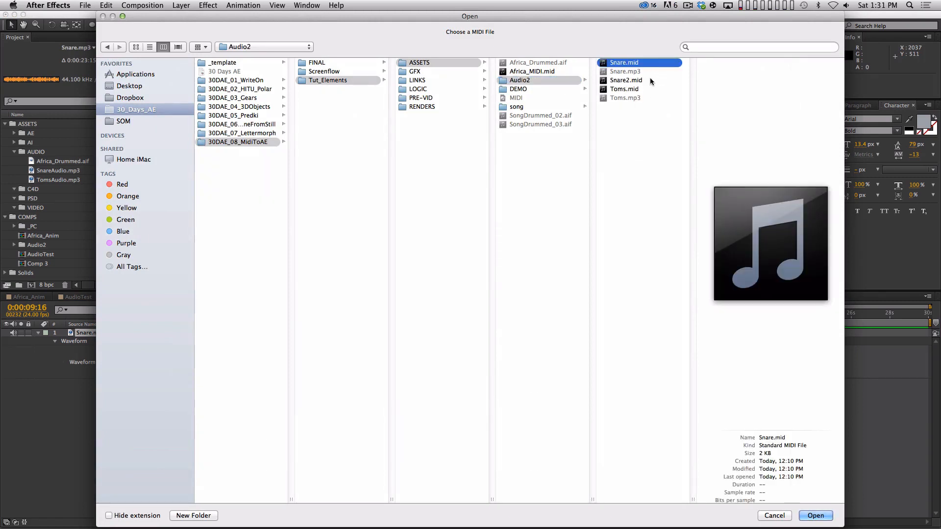
click(650, 80)
key(Return)
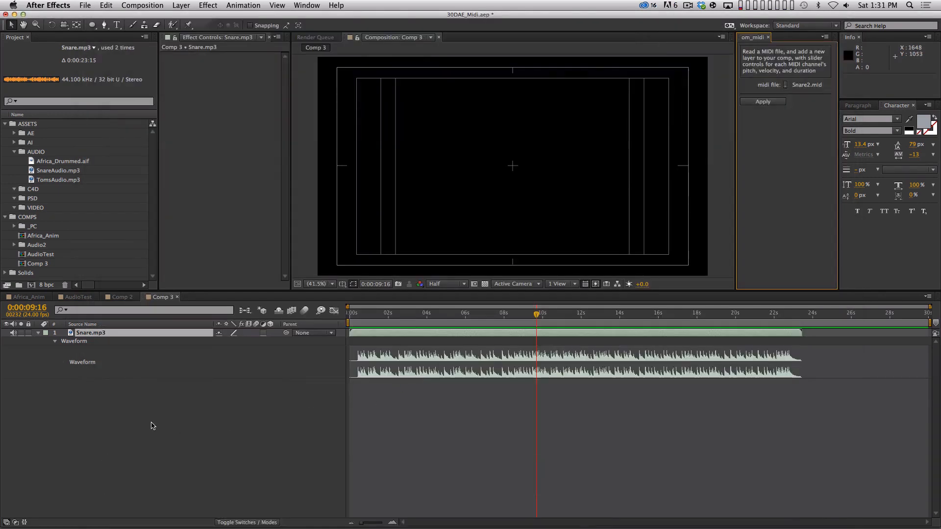
drag(224, 460, 147, 334)
click(770, 101)
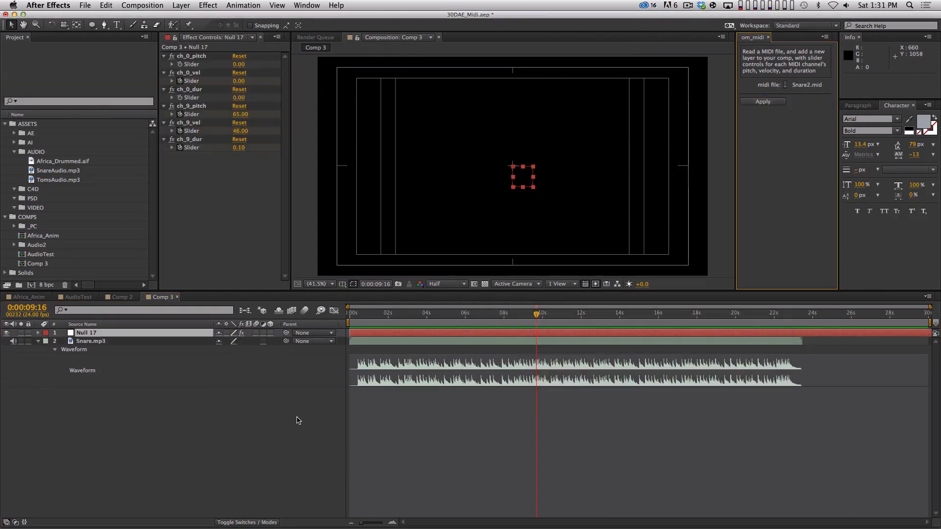
Step: Reveal the new null's keyframed properties and delete its ch_0_vel and ch_9_pitch effects
key(u)
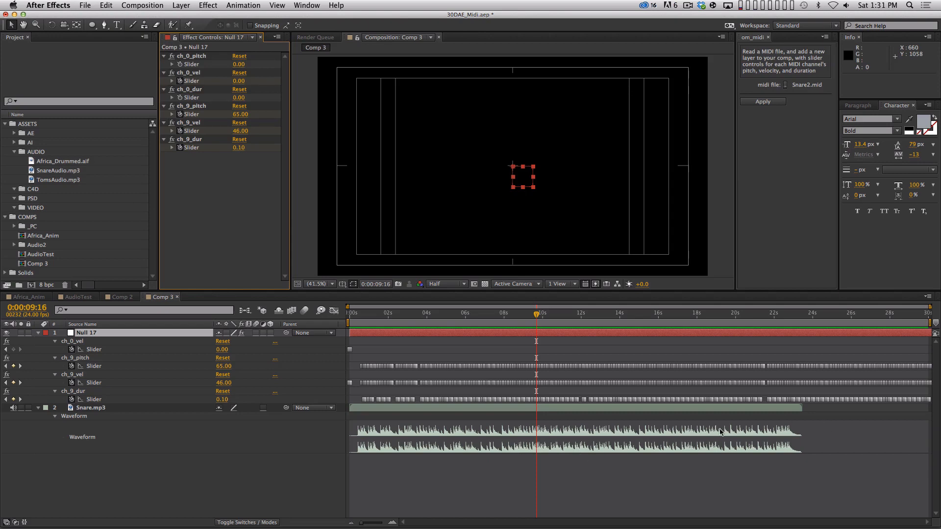
click(81, 343)
key(BackSpace)
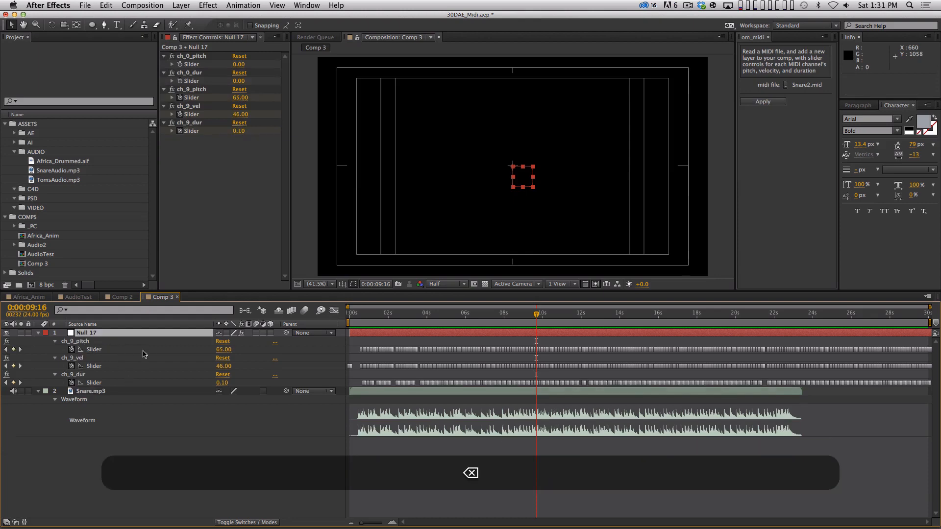
click(89, 342)
key(BackSpace)
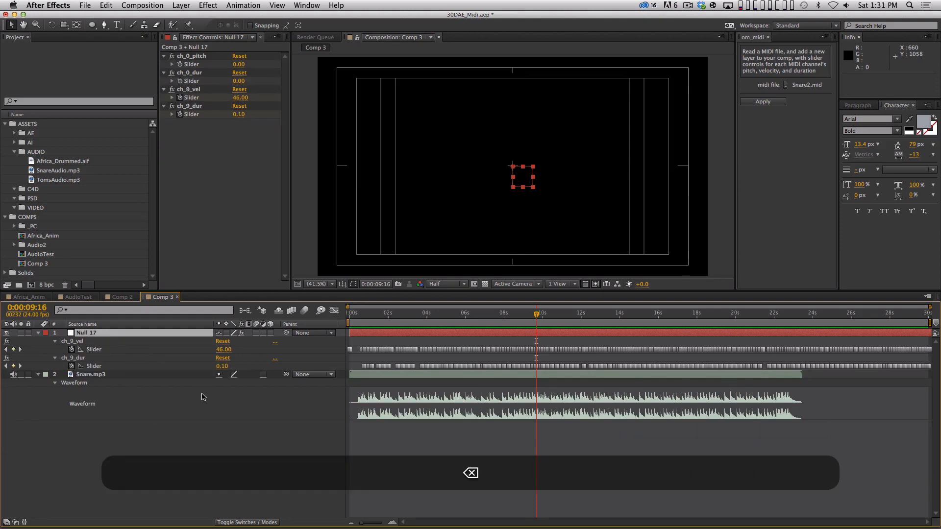
Step: Examine the null's ch_9_vel value graph while previewing the snare audio from the start
click(142, 349)
click(334, 311)
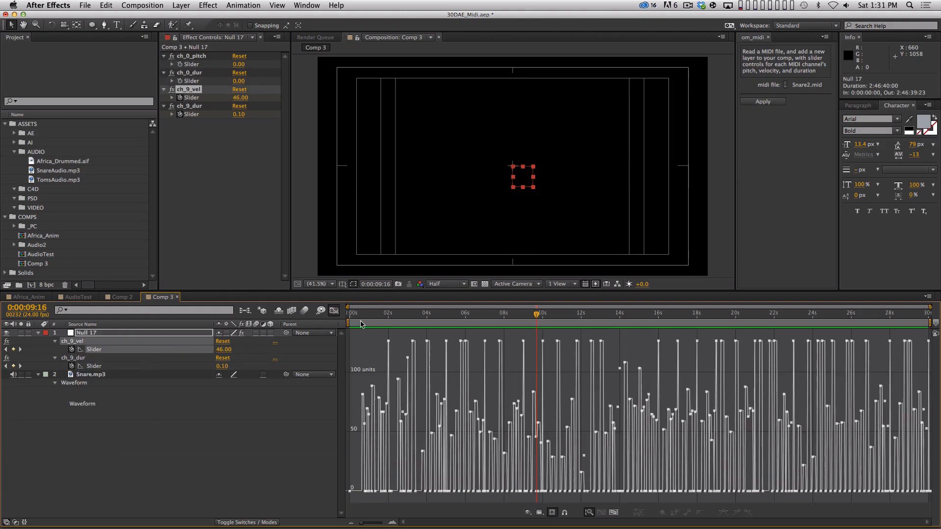
key(equal)
key(equal)
key(Home)
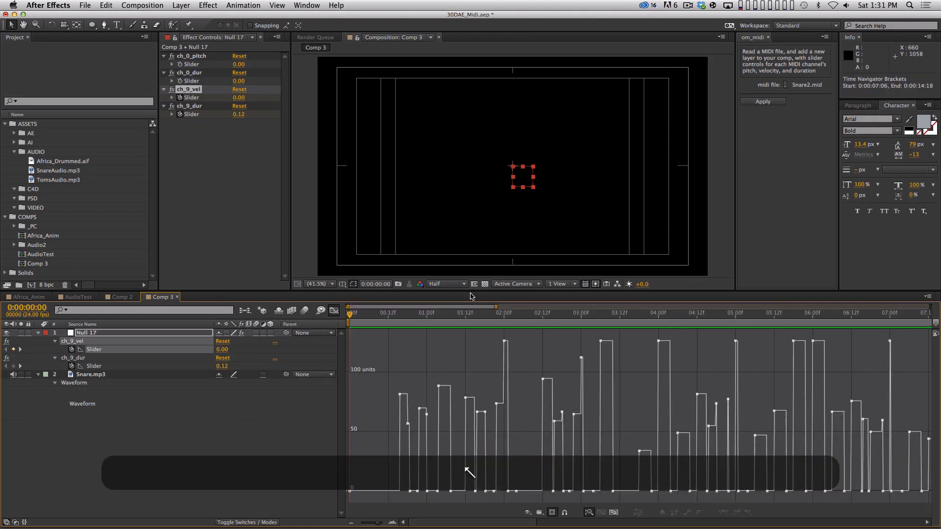
key(KP_Decimal)
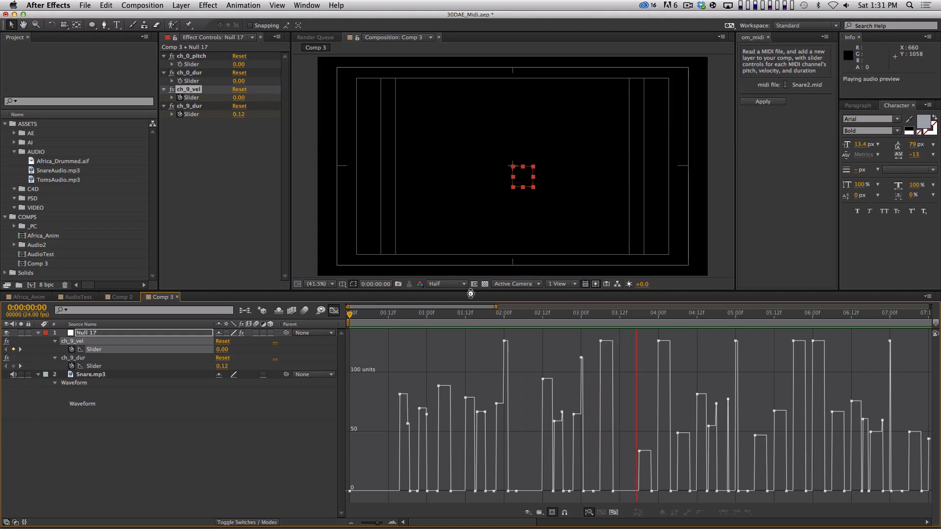
key(space)
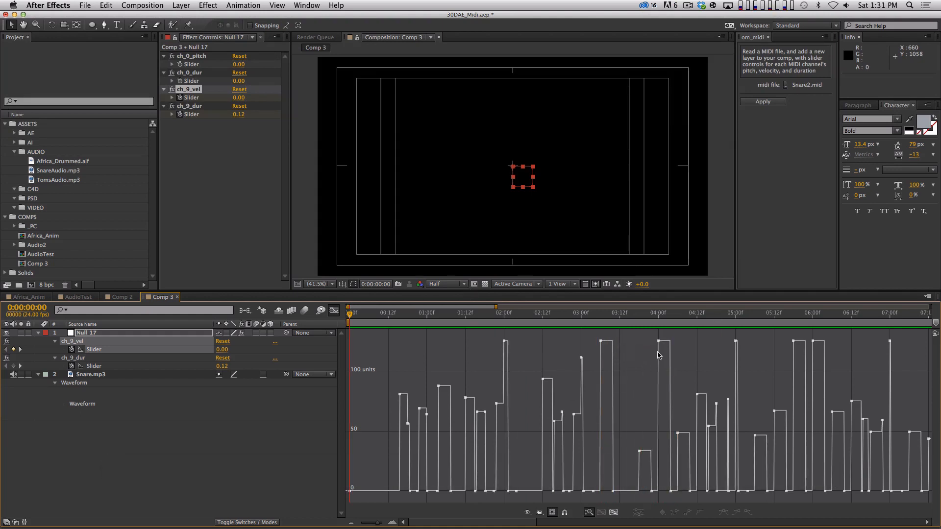
click(334, 311)
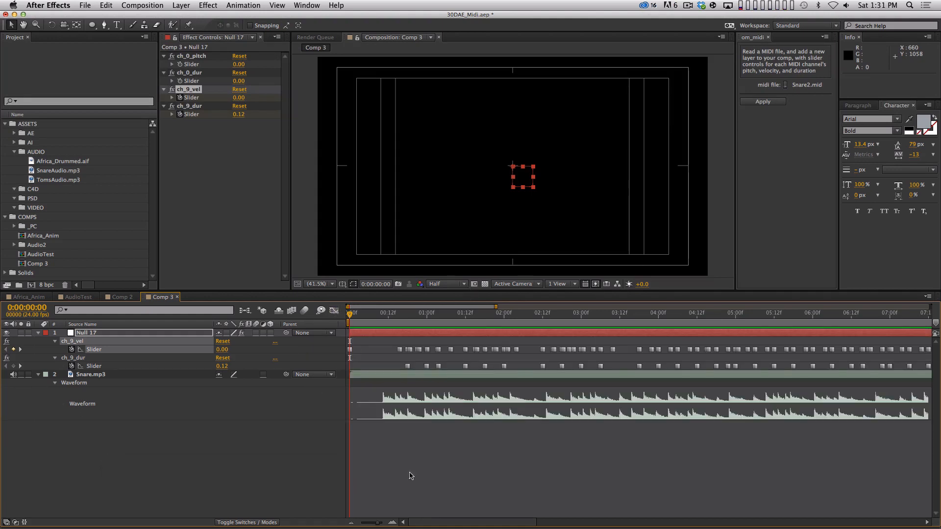
Step: Place the time indicator at 0:00:22:18 and slide the null about 0:00:09:13 earlier to reach its last keyframes
key(minus)
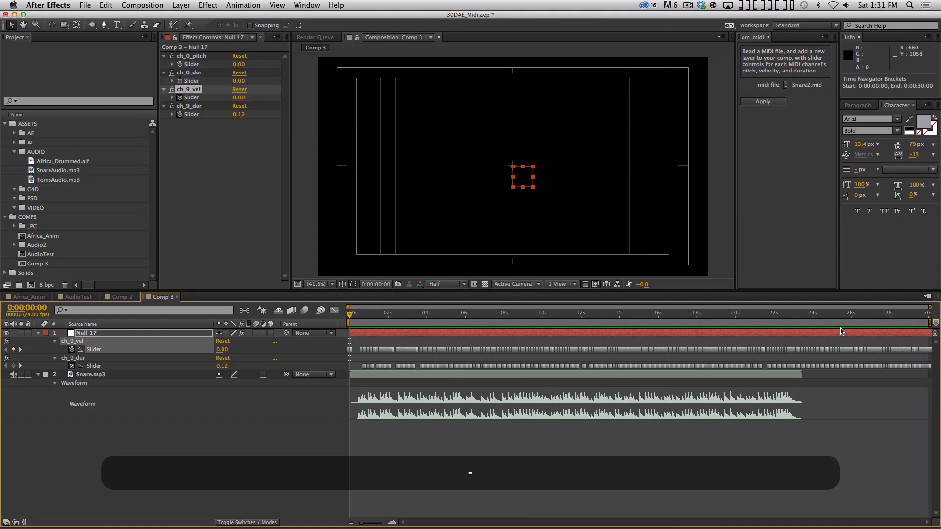
mouse_move(880, 331)
mouse_down()
mouse_move(564, 360)
mouse_move(800, 332)
mouse_move(907, 334)
mouse_move(889, 335)
mouse_up()
key(shift)
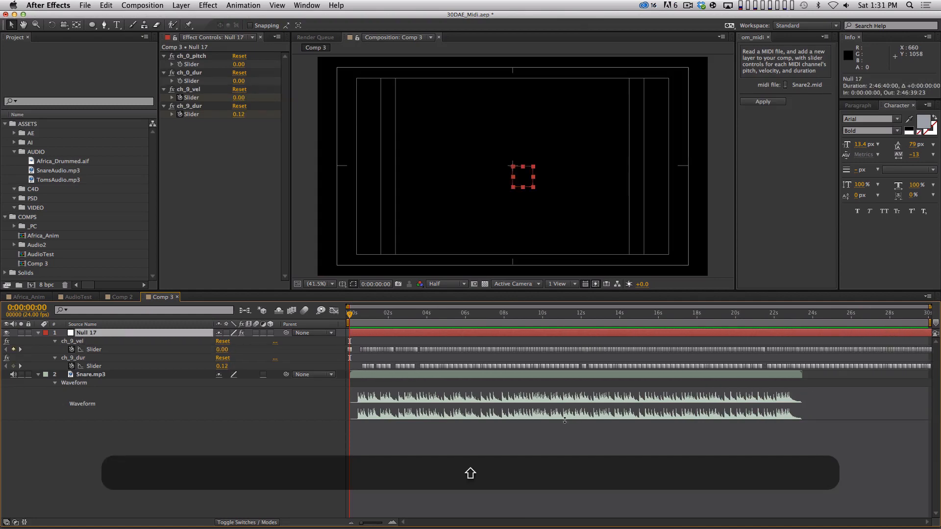
shift+click(789, 316)
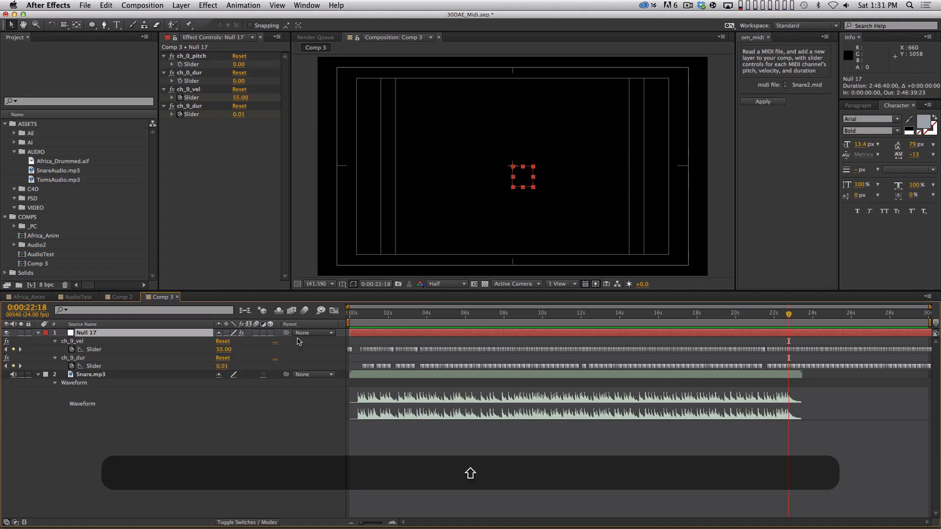
key(minus)
drag(880, 336, 804, 350)
Step: Compress all ch_9_vel and ch_9_dur keyframes proportionally in time to match the snare audio's length, with the null starting at 0:00:00:00
click(122, 358)
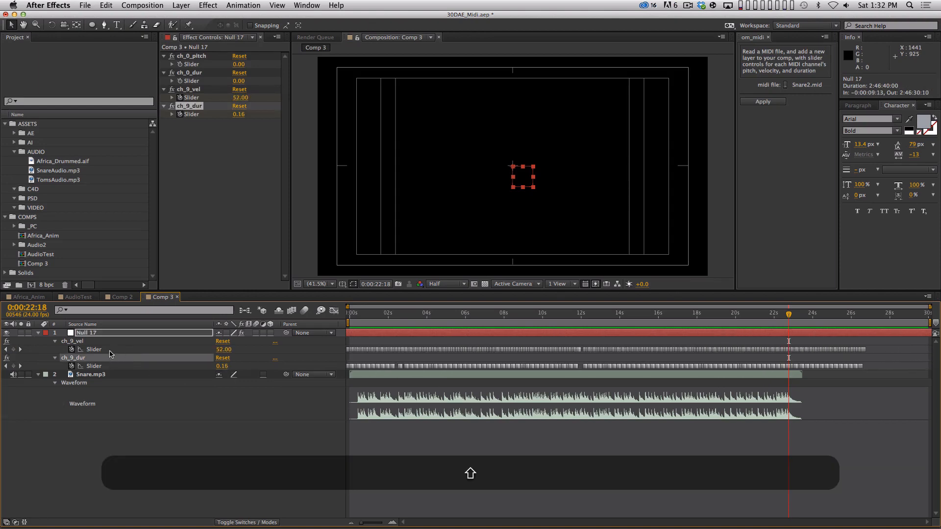
shift+click(110, 349)
shift+click(104, 366)
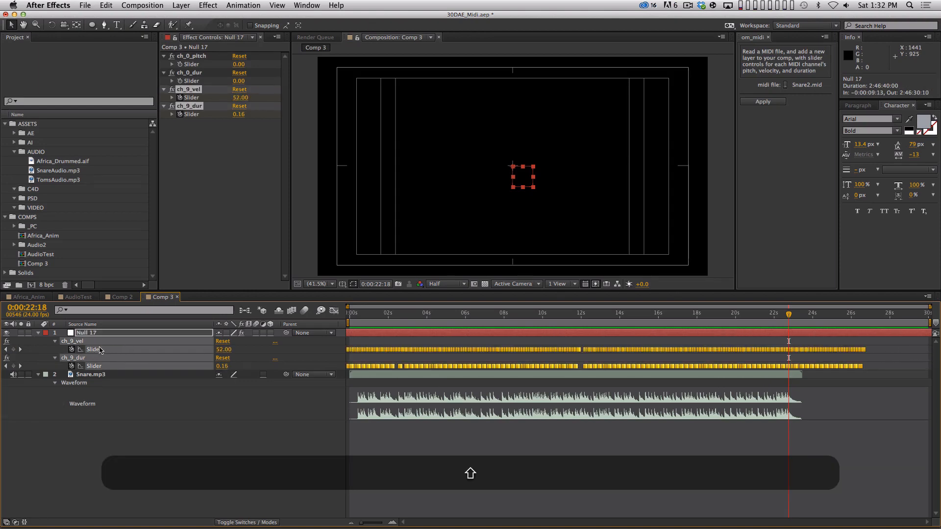
click(105, 453)
click(98, 349)
shift+click(104, 366)
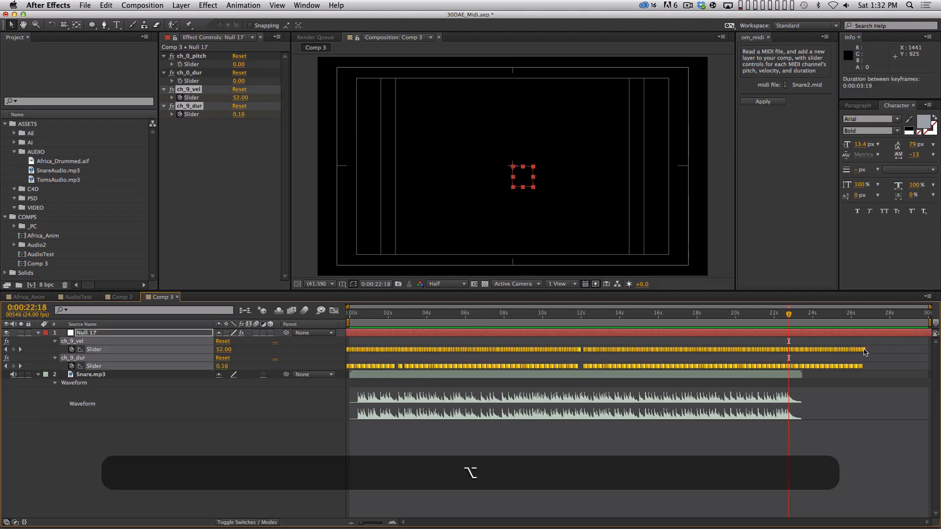
drag(865, 350, 745, 333)
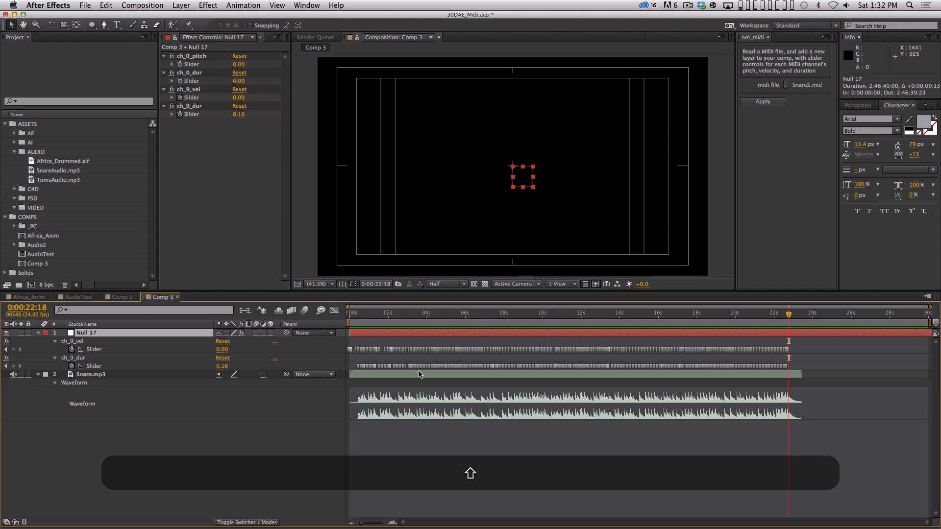
Step: Stretch all ch_9_vel and ch_9_dur keyframes proportionally so the last velocity keyframe lands on 0:00:22:18
key(equal)
key(equal)
key(equal)
key(equal)
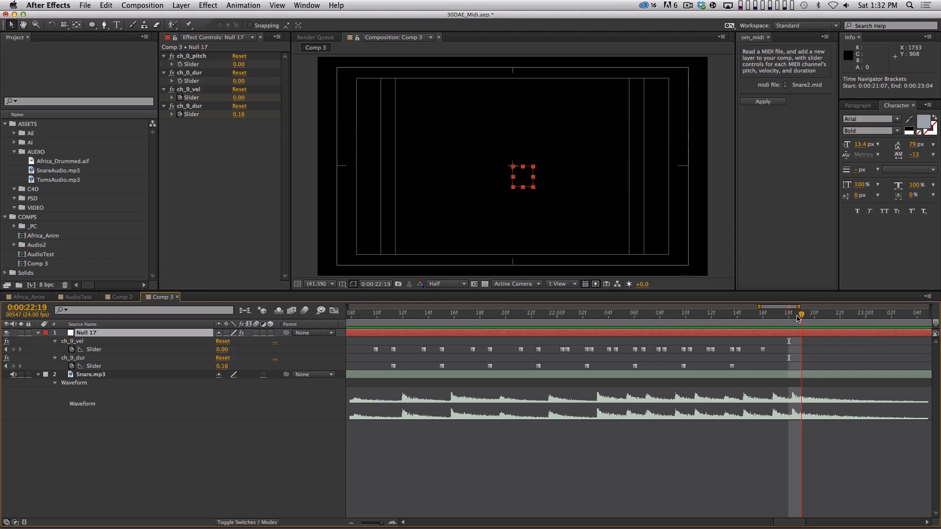
click(105, 342)
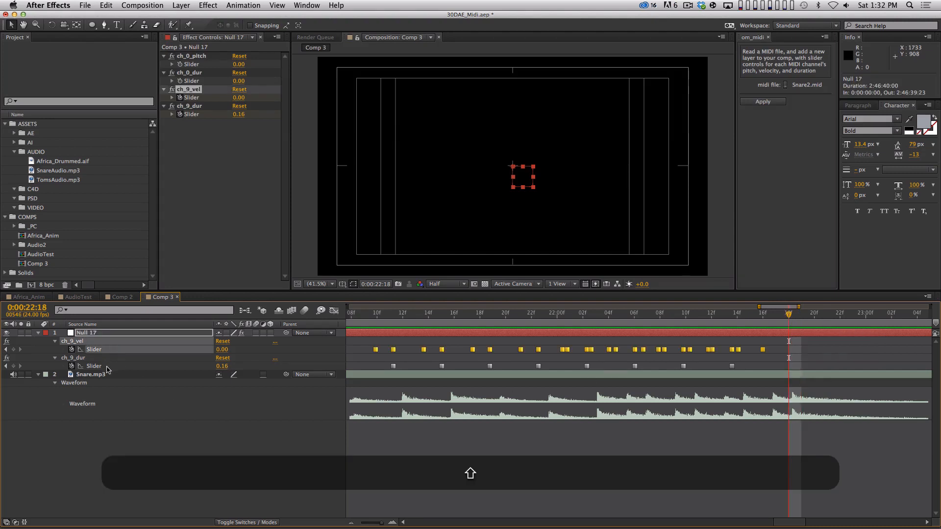
shift+click(106, 358)
drag(764, 350, 789, 350)
click(334, 311)
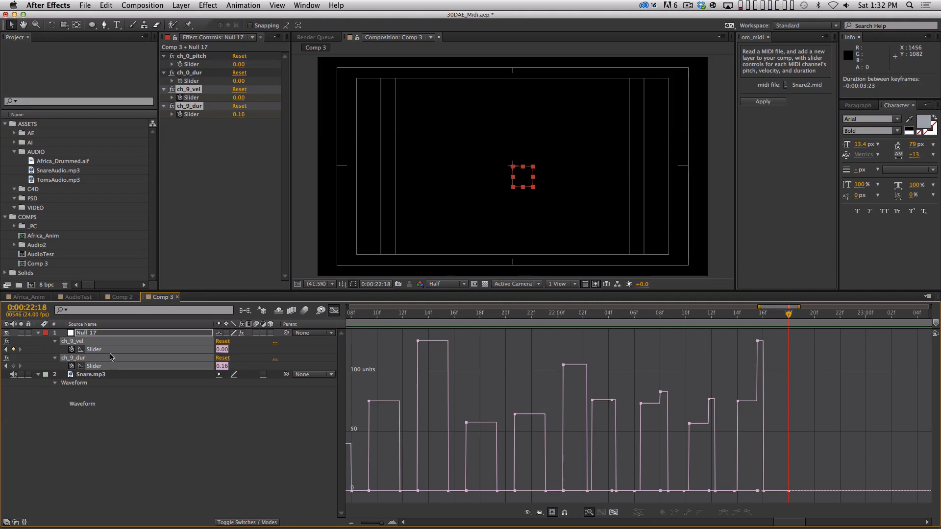
click(105, 366)
click(184, 379)
click(334, 312)
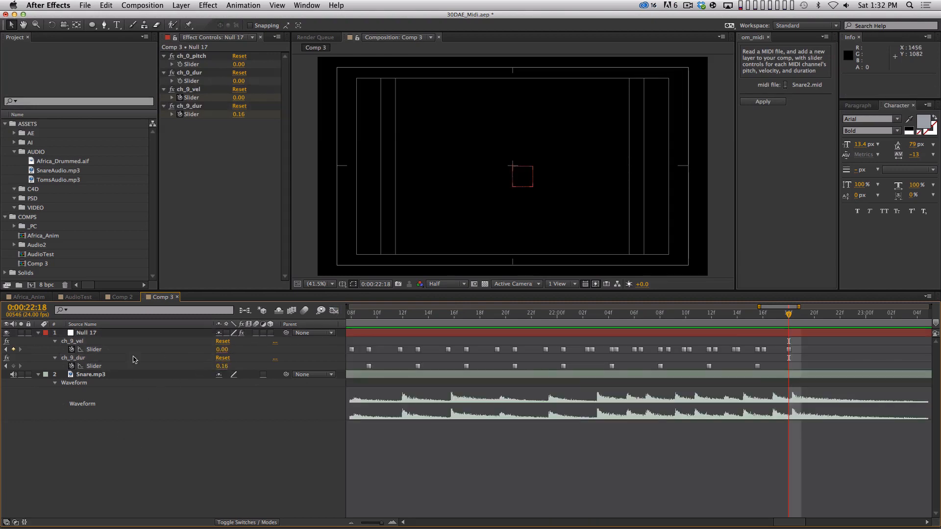
Step: Graph ch_9_vel and ch_9_dur together and stretch the selected ch_9_vel keyframes with the transform box to about 0:00:22:20, then deselect them
click(96, 349)
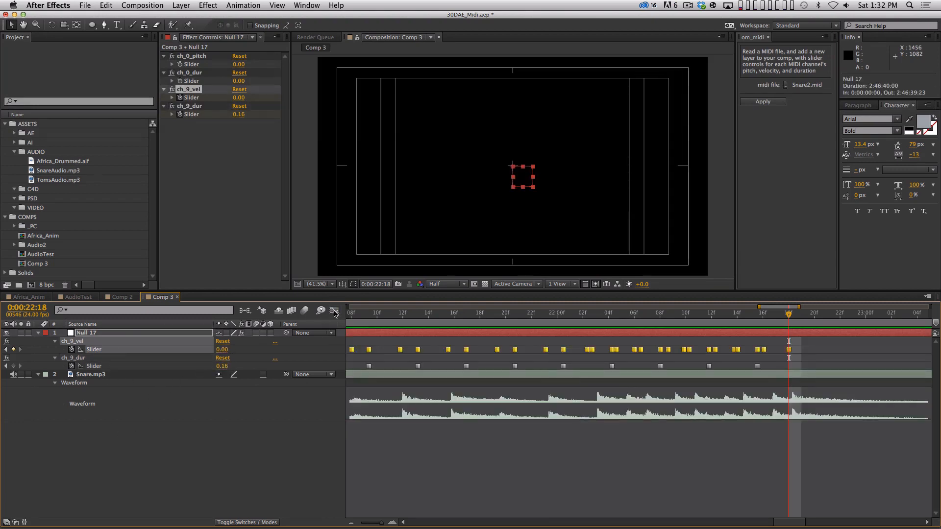
click(334, 311)
click(97, 351)
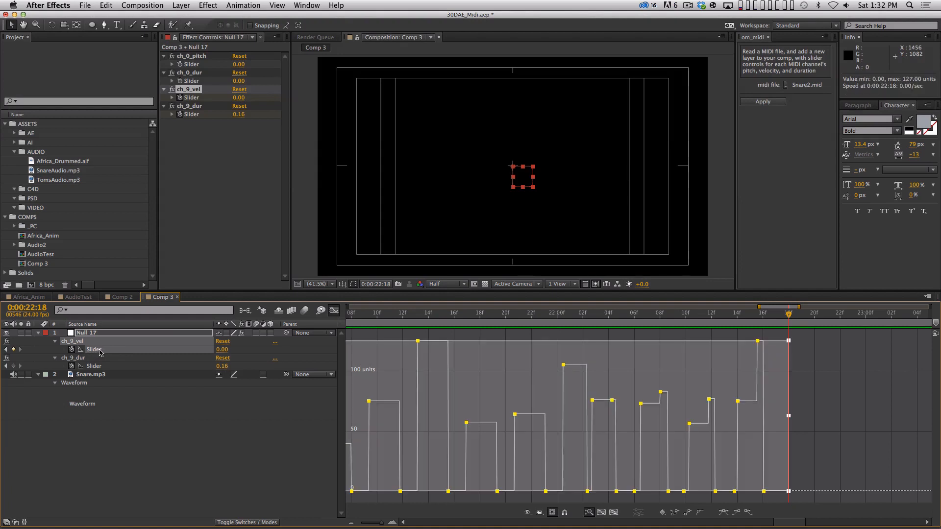
shift+click(102, 367)
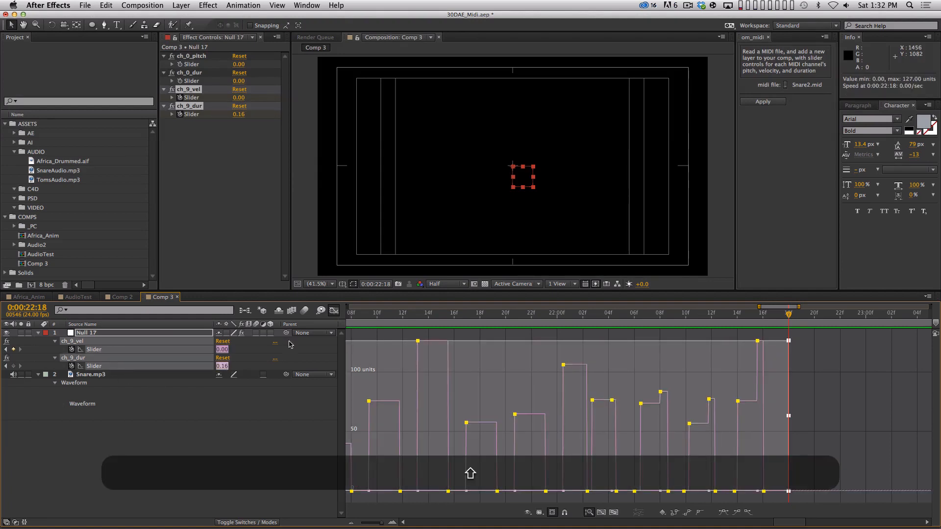
click(552, 513)
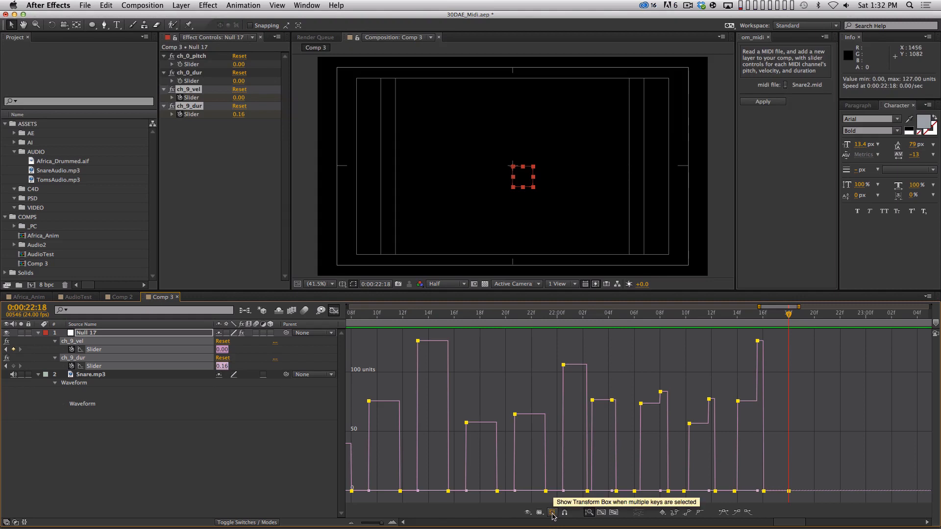
click(553, 512)
drag(790, 420, 817, 416)
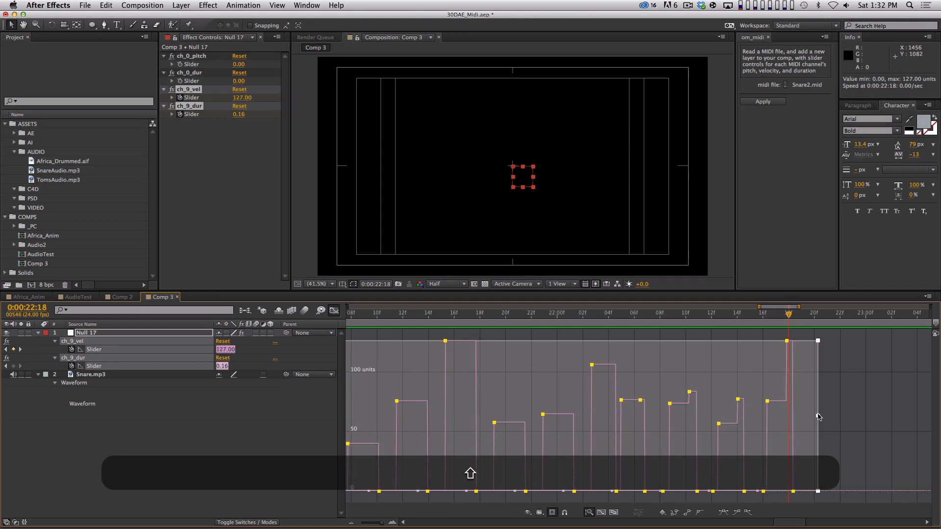
click(862, 367)
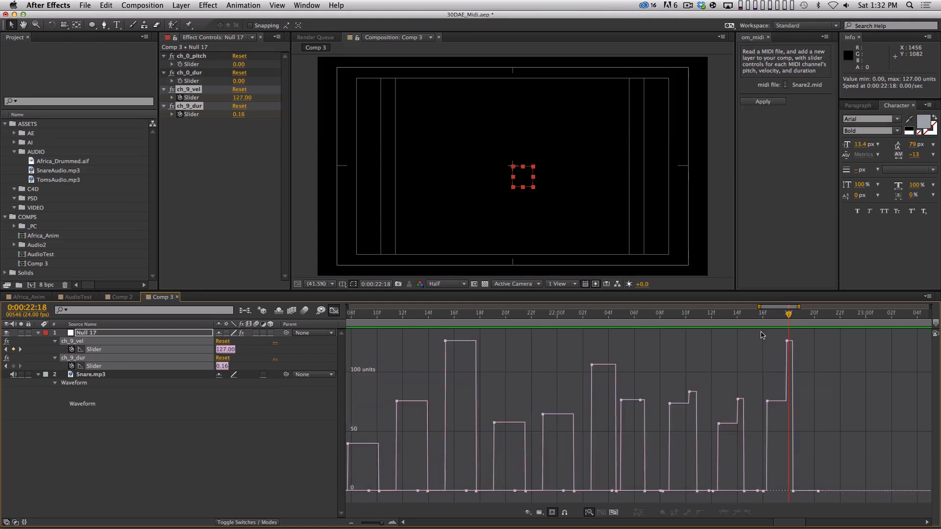
Step: Display only the ch_9_vel graph and preview the snare audio from the start to check the keyframe timing
key(Home)
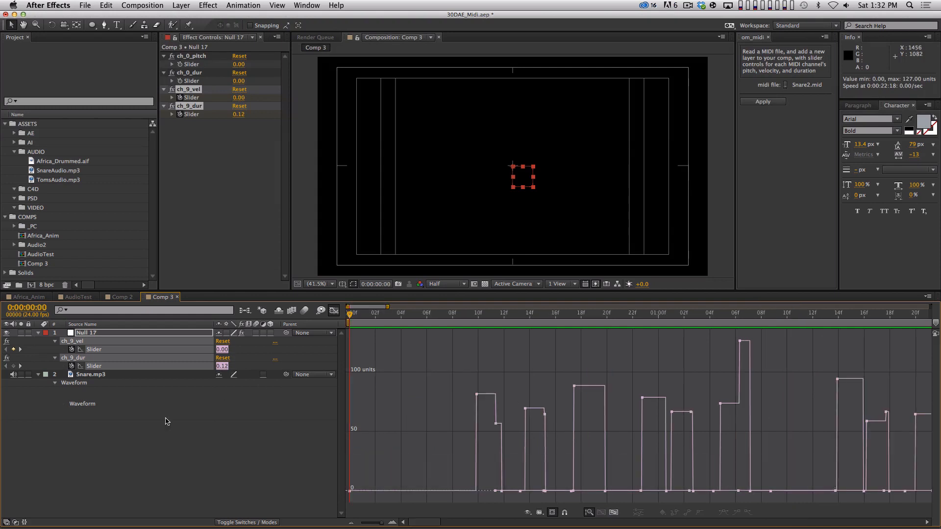
click(165, 422)
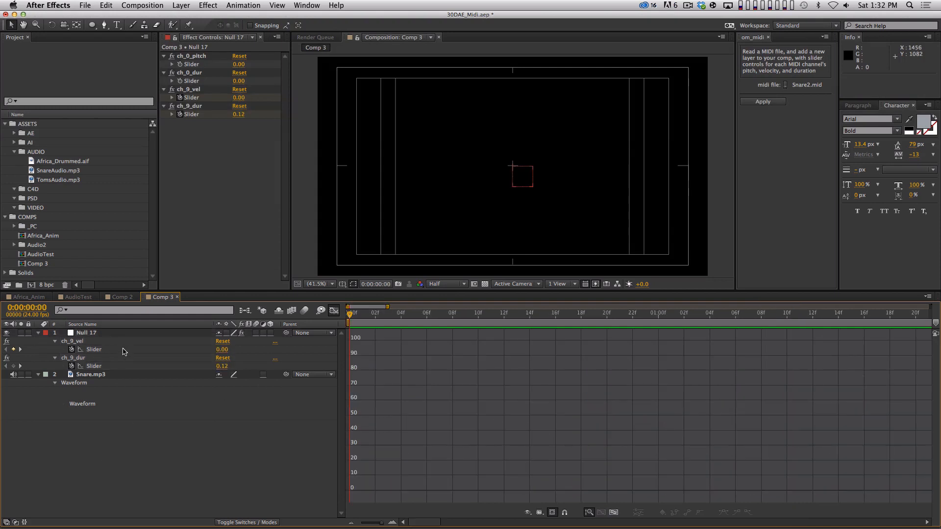
click(124, 352)
key(minus)
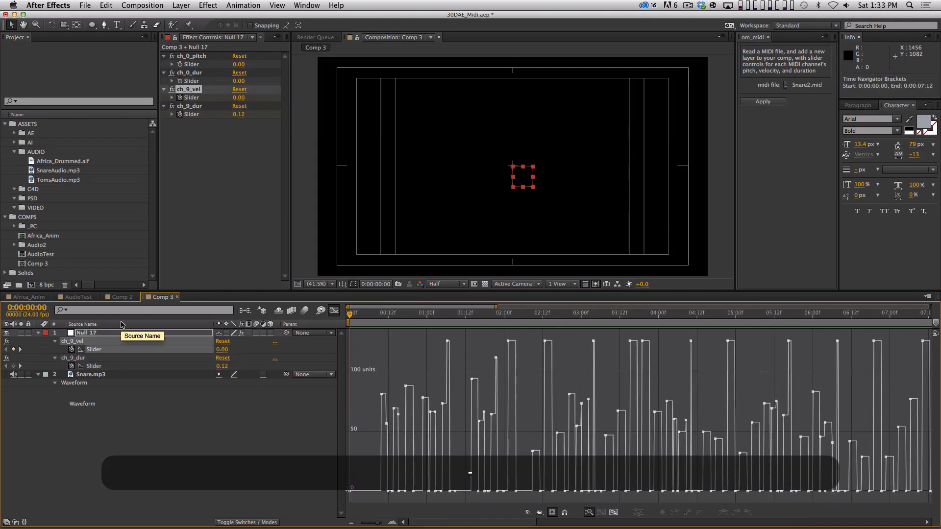
key(KP_Decimal)
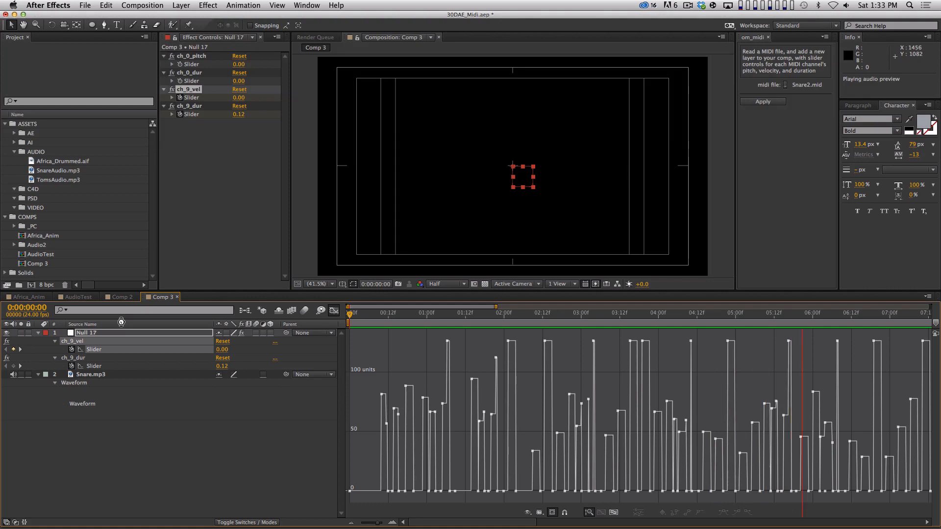
key(space)
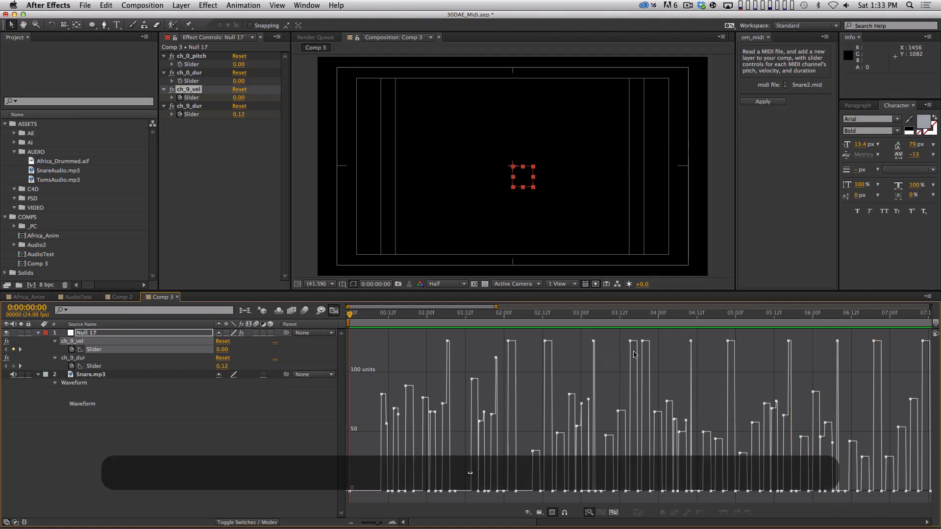
Step: Preview the snare audio from 0:00:19:07 to check the late ch_9_vel keyframes and return to the comp's start
key(minus)
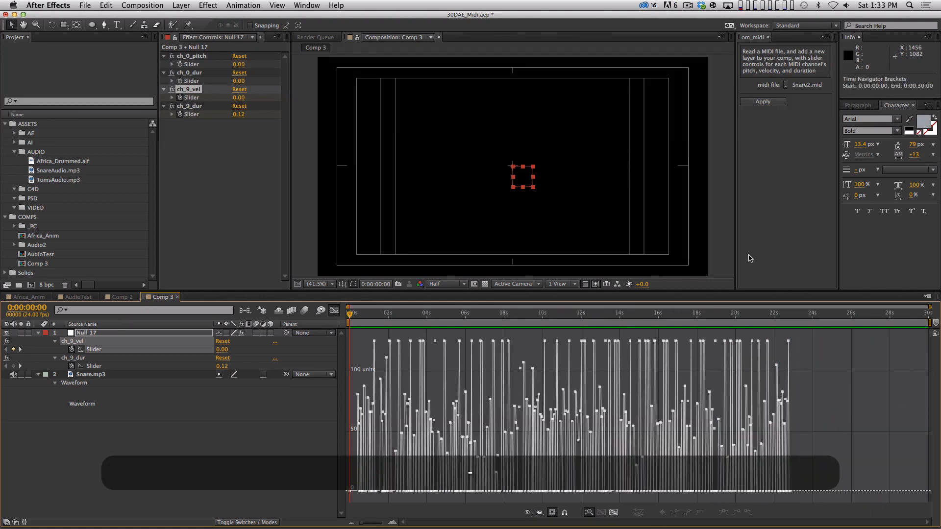
click(737, 316)
key(equal)
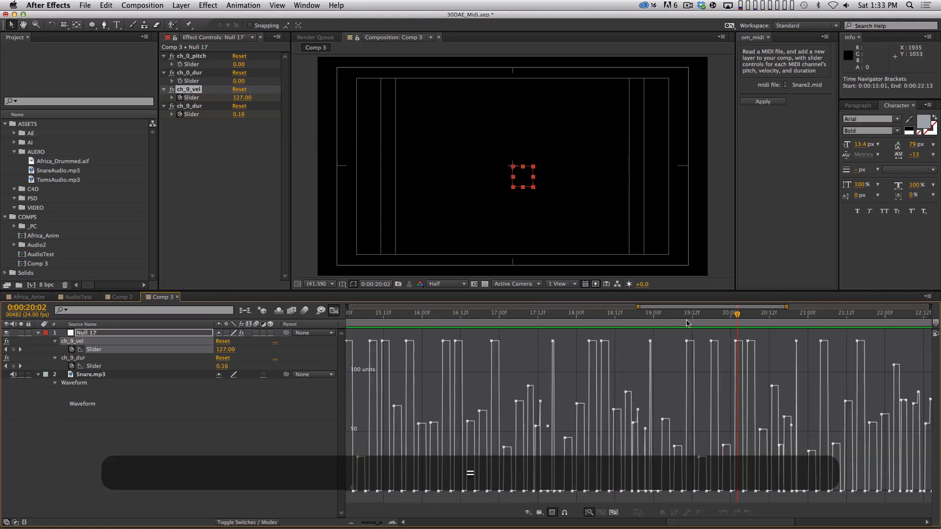
click(676, 314)
key(KP_Decimal)
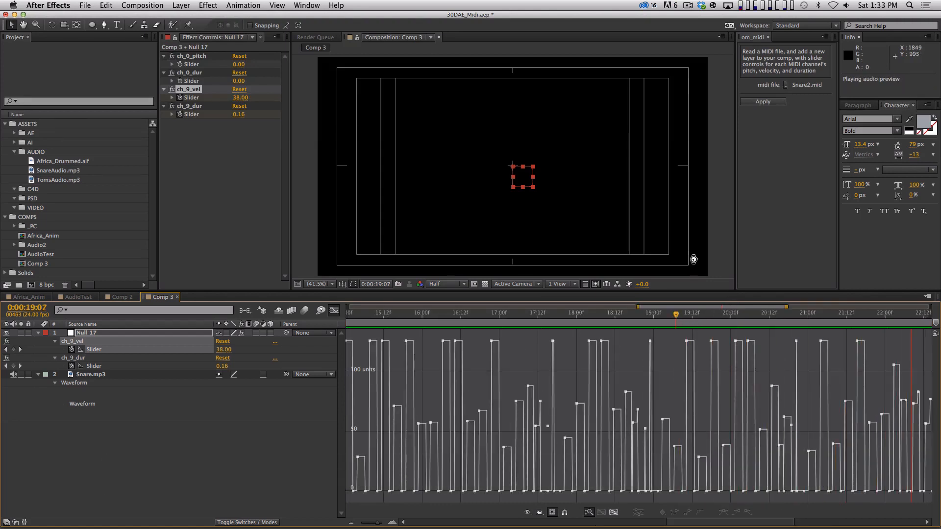
key(space)
key(minus)
key(minus)
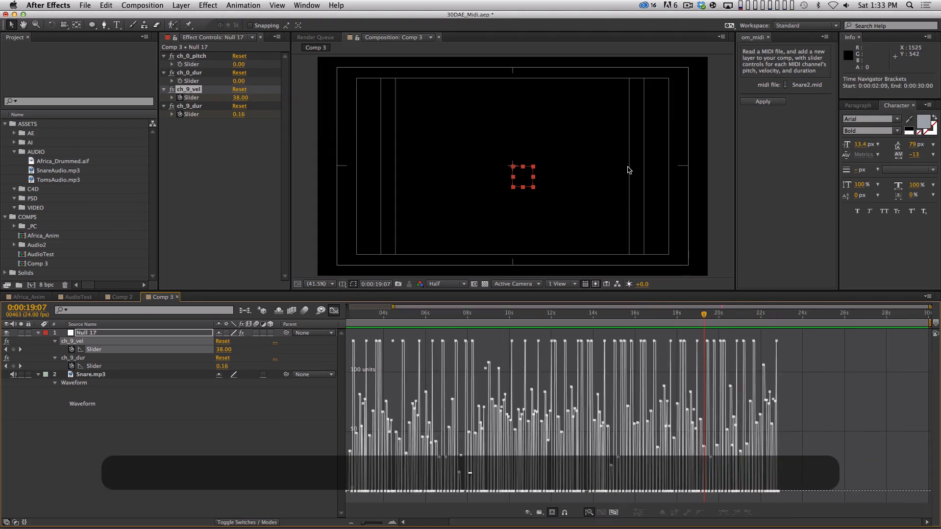
key(Home)
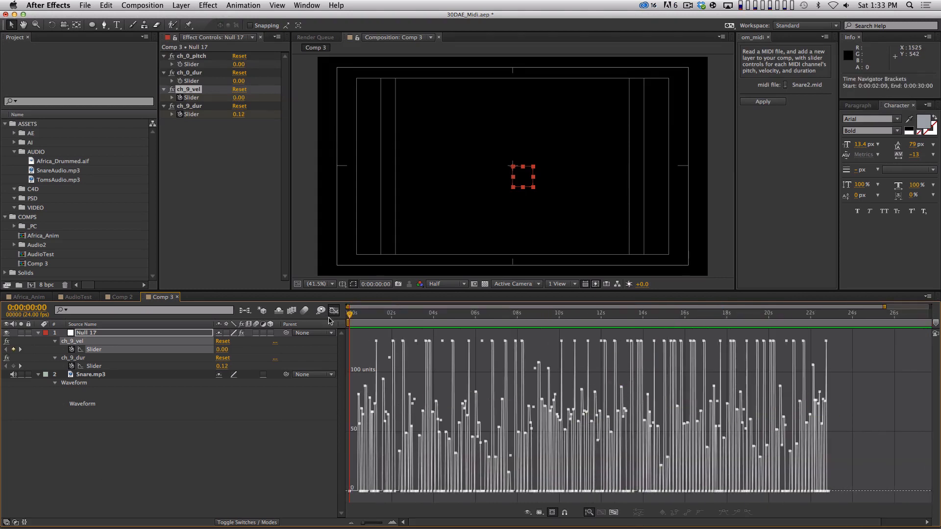
Step: Switch from the value graph to layer bars and compare the ch_9_vel and ch_9_dur keyframes with the Snare.mp3 waveform along its whole length
click(333, 310)
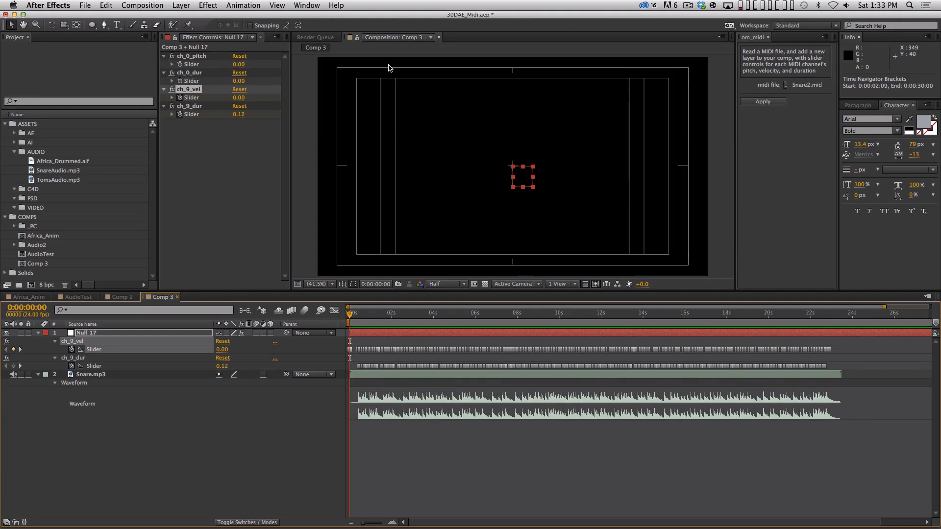
key(equal)
key(space)
drag(621, 466, 460, 450)
drag(657, 449, 500, 449)
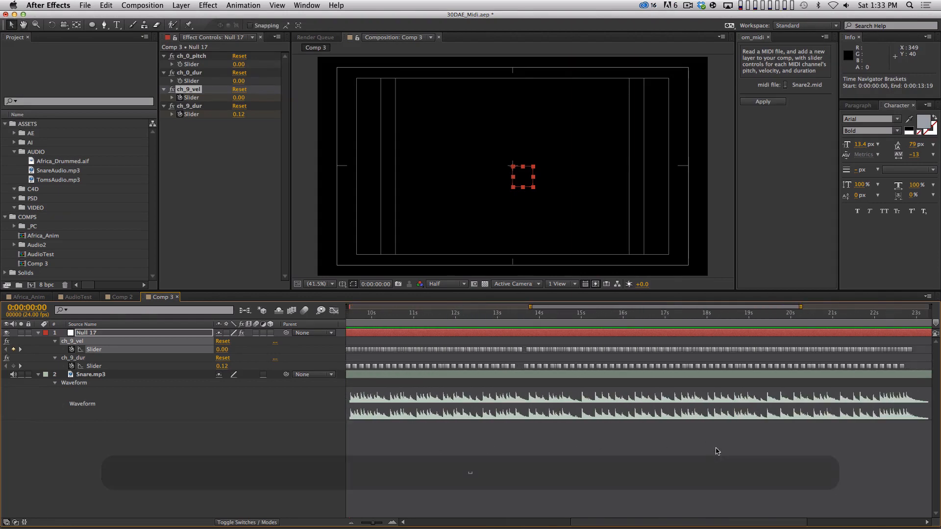
drag(715, 451, 636, 436)
key(space)
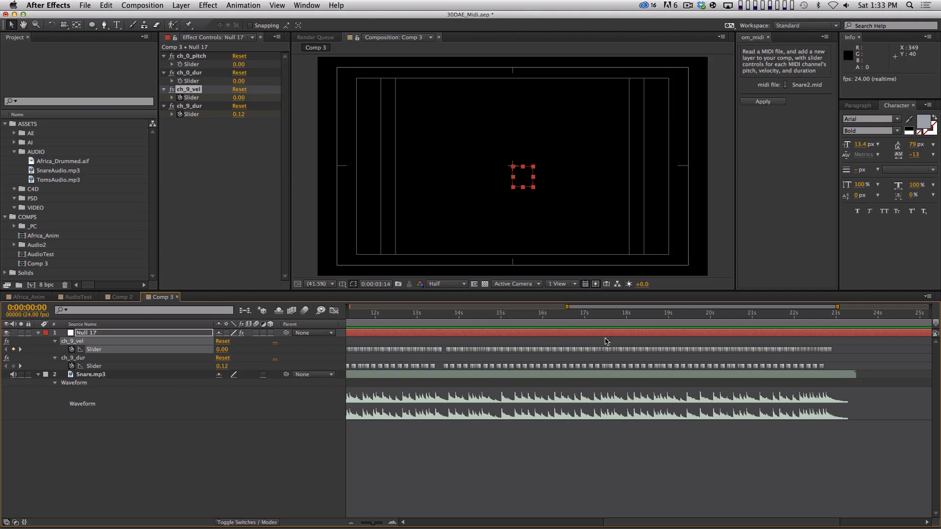
key(space)
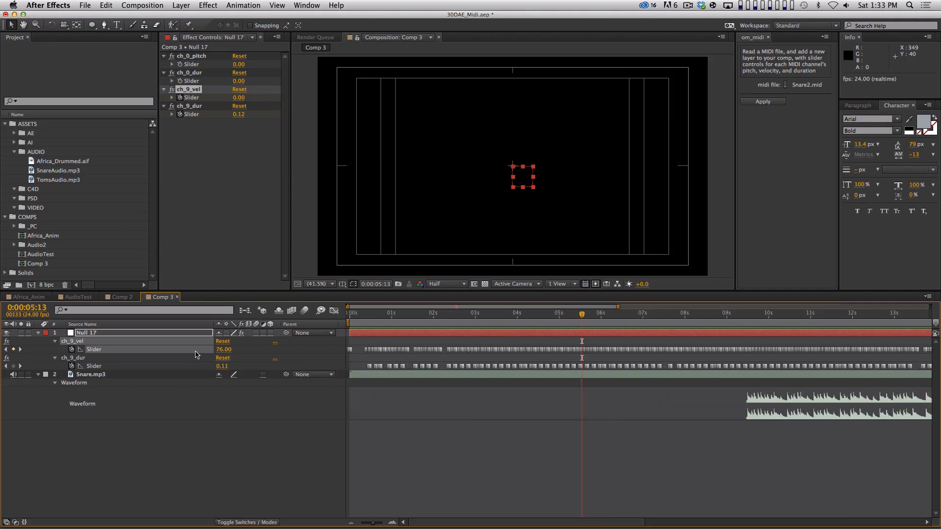
click(335, 311)
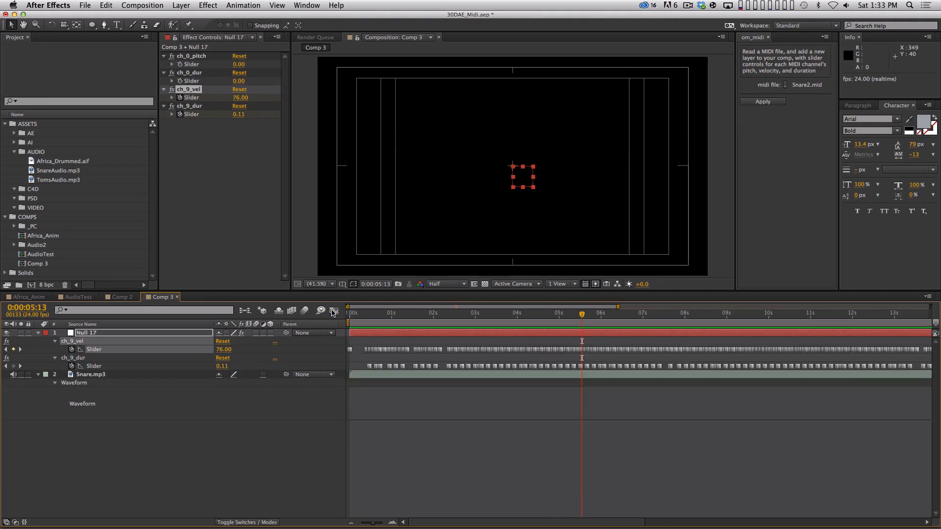
key(shift+F3)
key(minus)
key(minus)
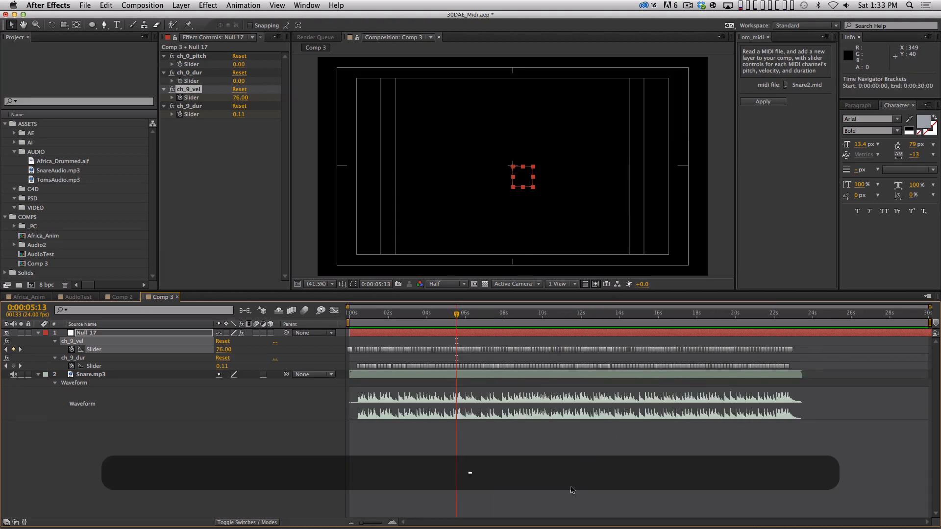
click(571, 487)
Step: Copy the Circle layer from the AudioTest comp and paste it into Comp 3
click(121, 297)
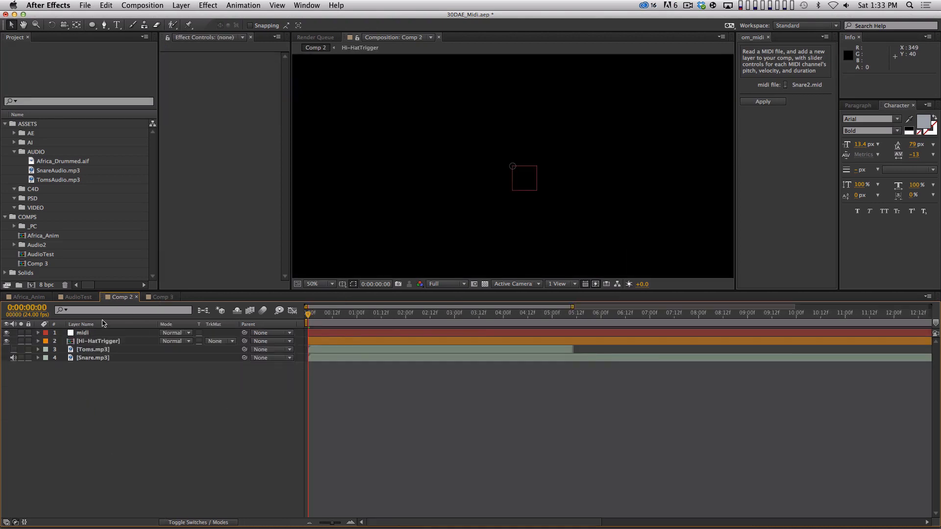
click(87, 299)
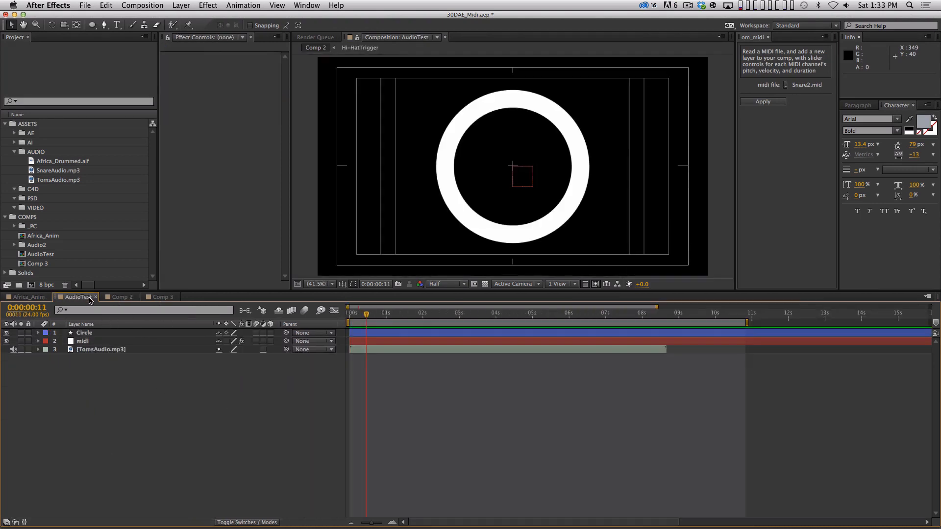
click(103, 334)
key(super+c)
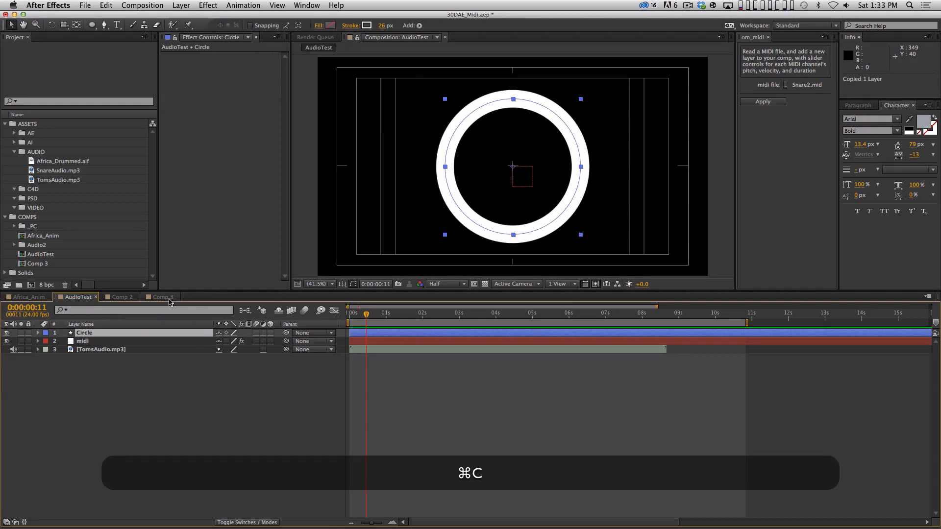
click(168, 297)
key(super+v)
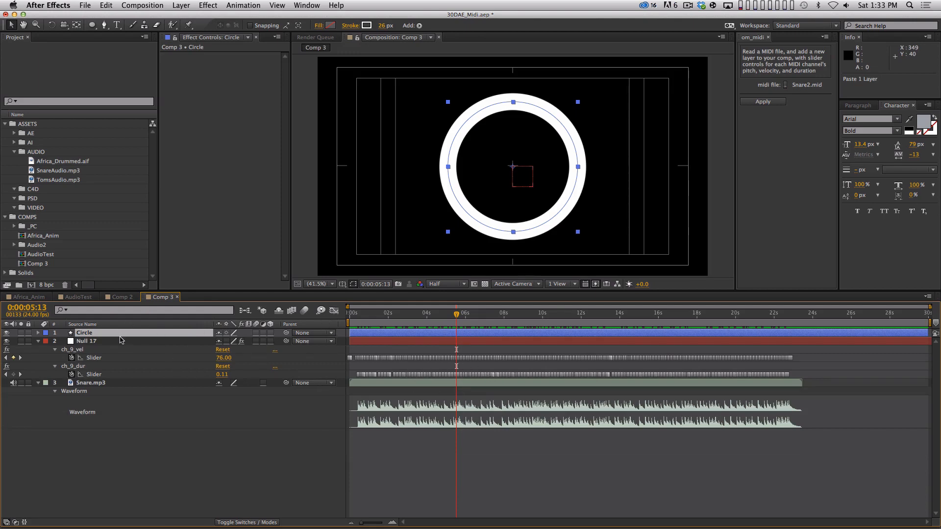
Step: Reveal Circle's modified properties and inspect its full Scale expression against the null, with layer names displayed instead of source names
key(u)
key(u)
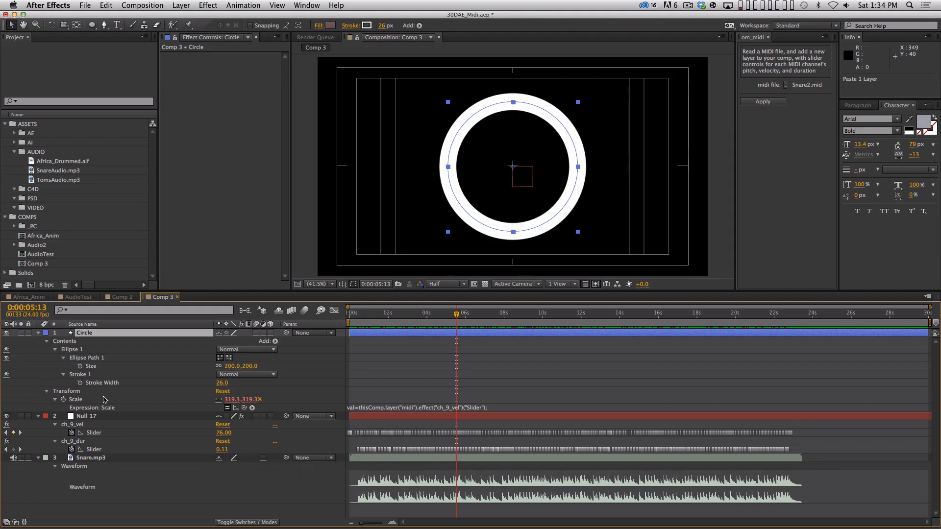
click(391, 416)
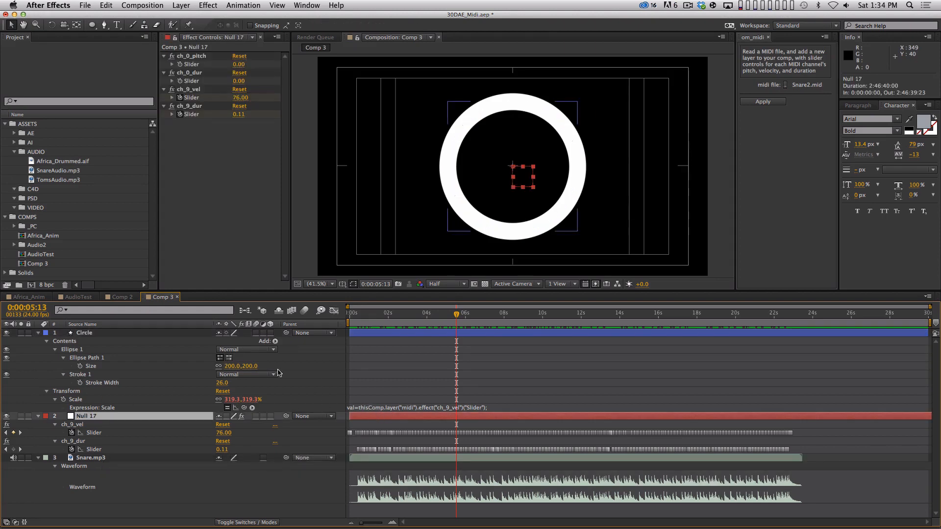
click(82, 324)
click(95, 334)
click(371, 409)
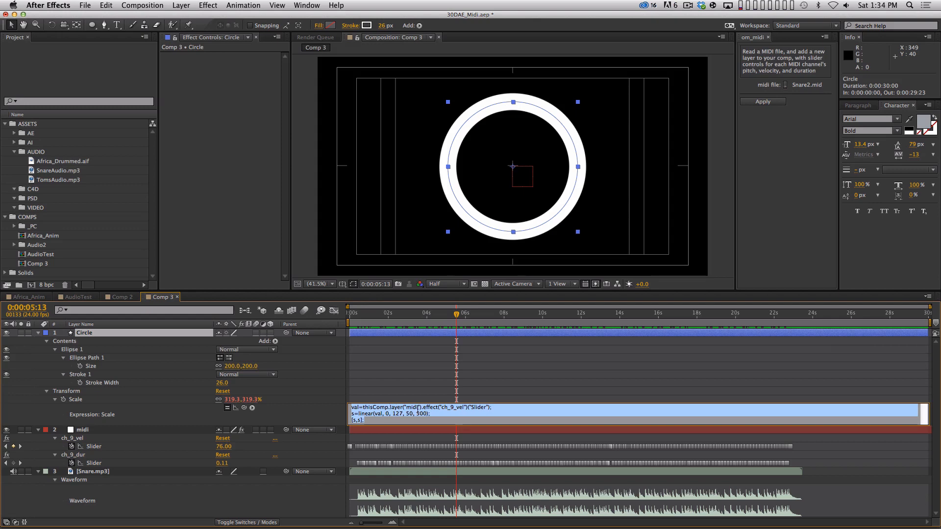
click(390, 392)
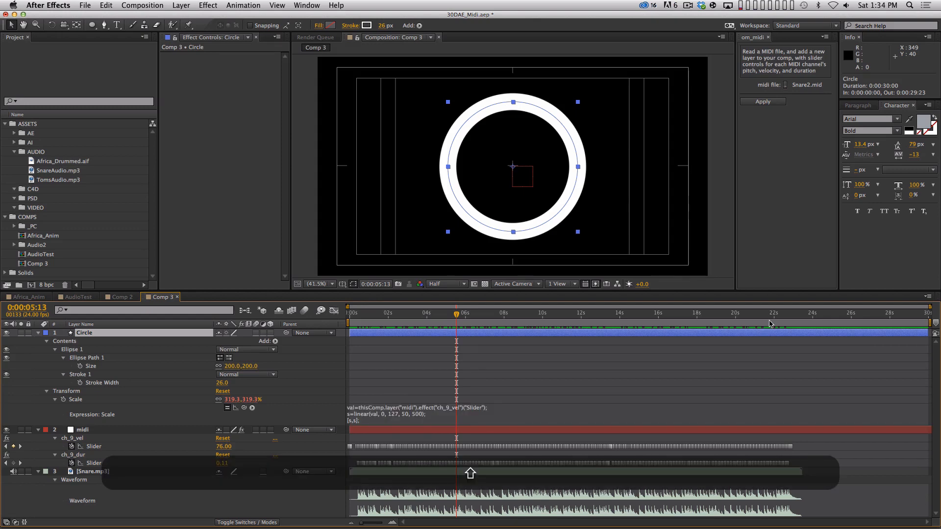
Step: End the work area at 0:00:23:05 and RAM preview the circle's scale animation against the snare audio
click(797, 314)
key(n)
key(KP_0)
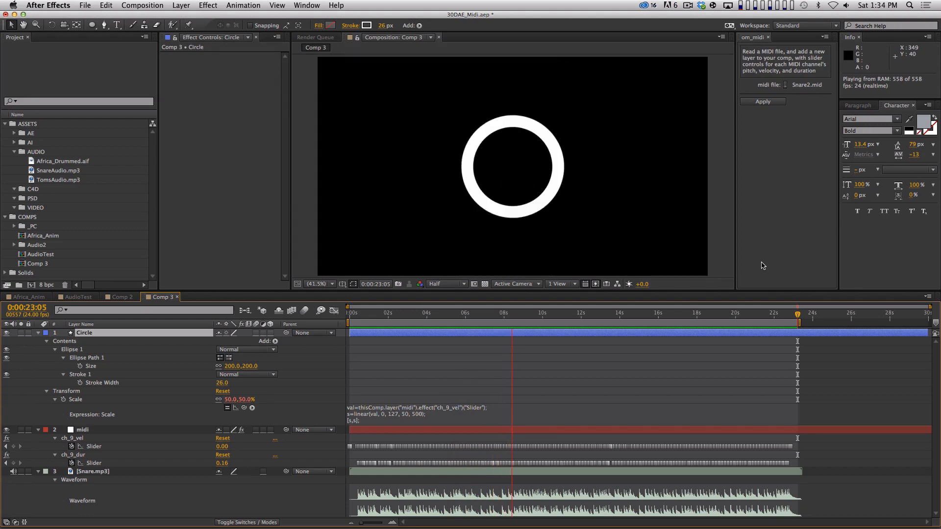
key(space)
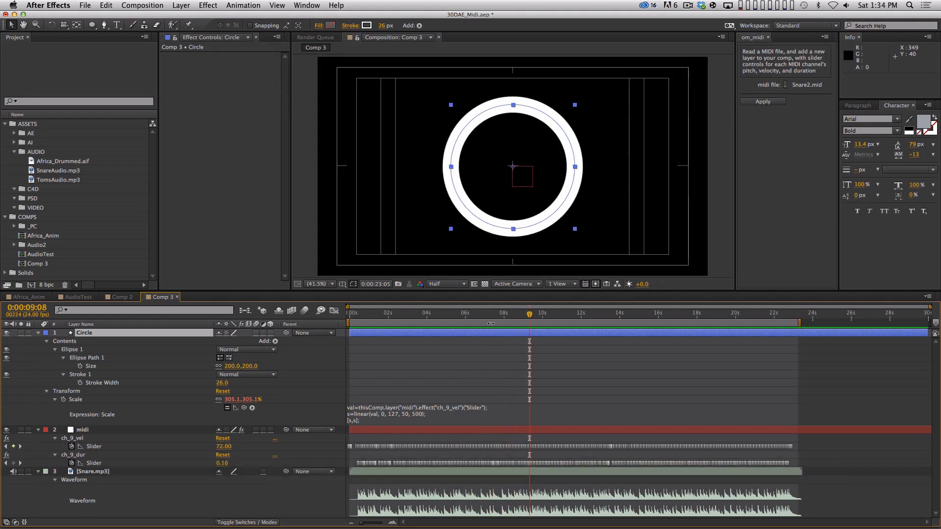